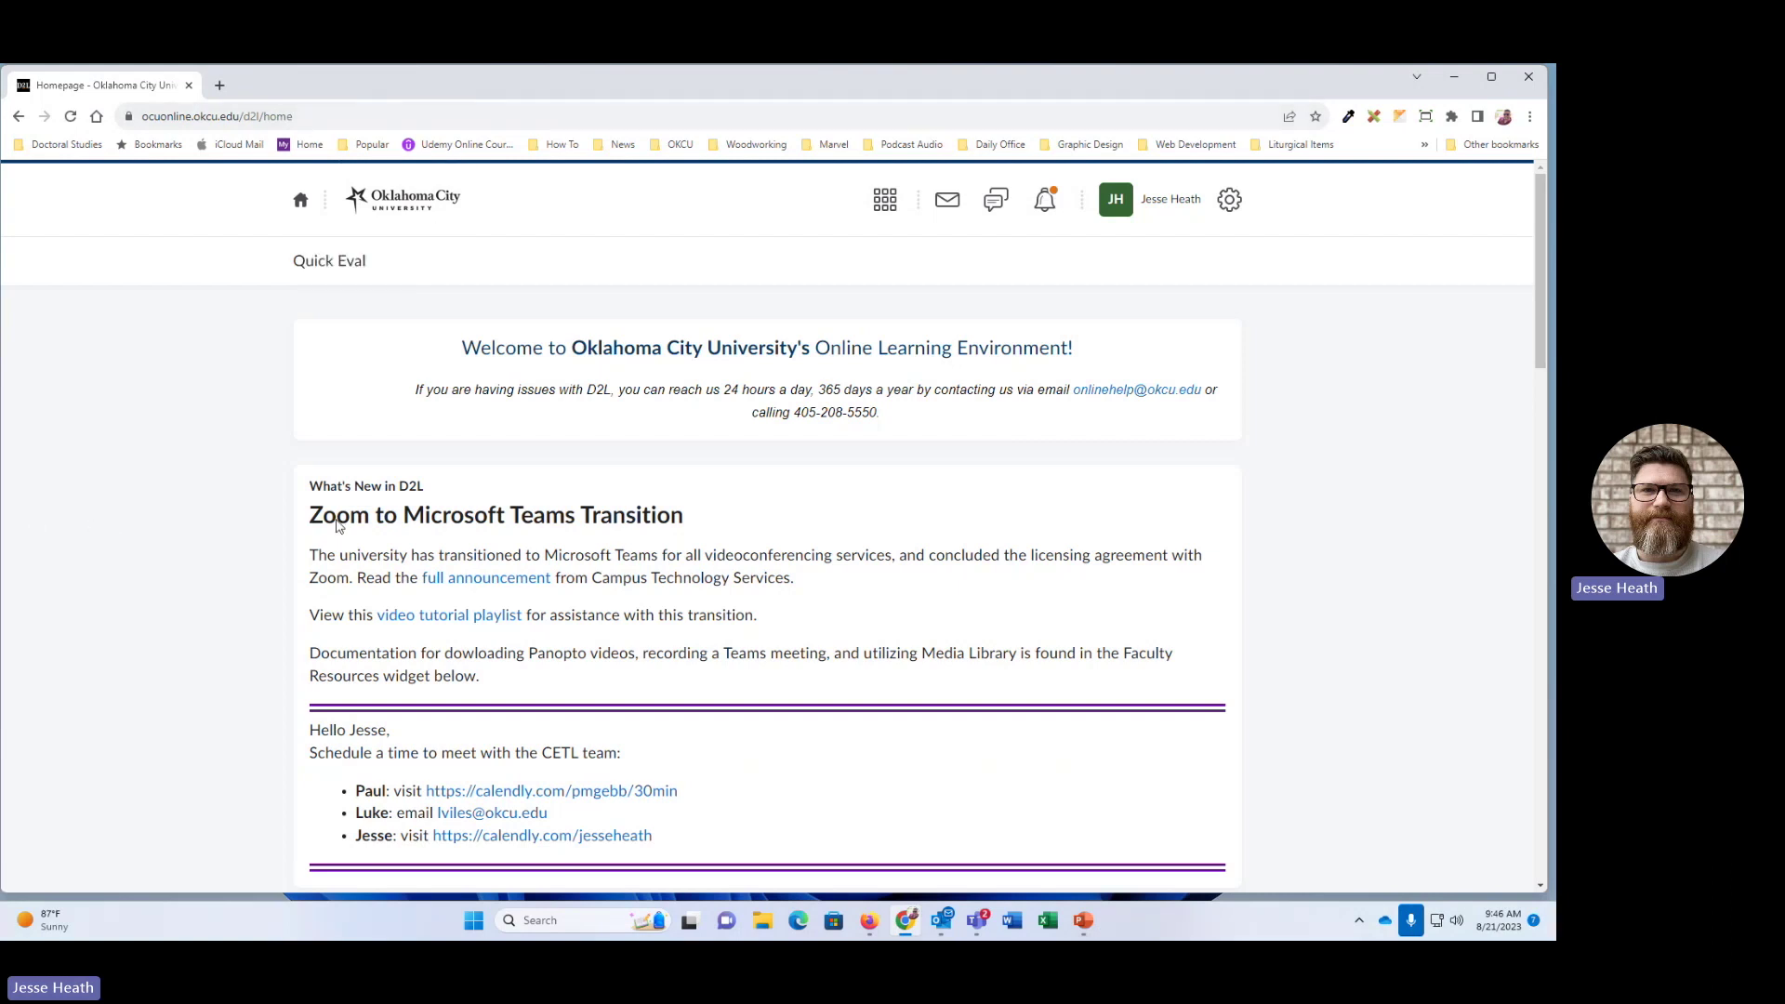
Step: Open the course selector to list available courses such as Microsoft Teams Connector Demo 6
{"action": "left_click", "coordinate": [886, 207]}
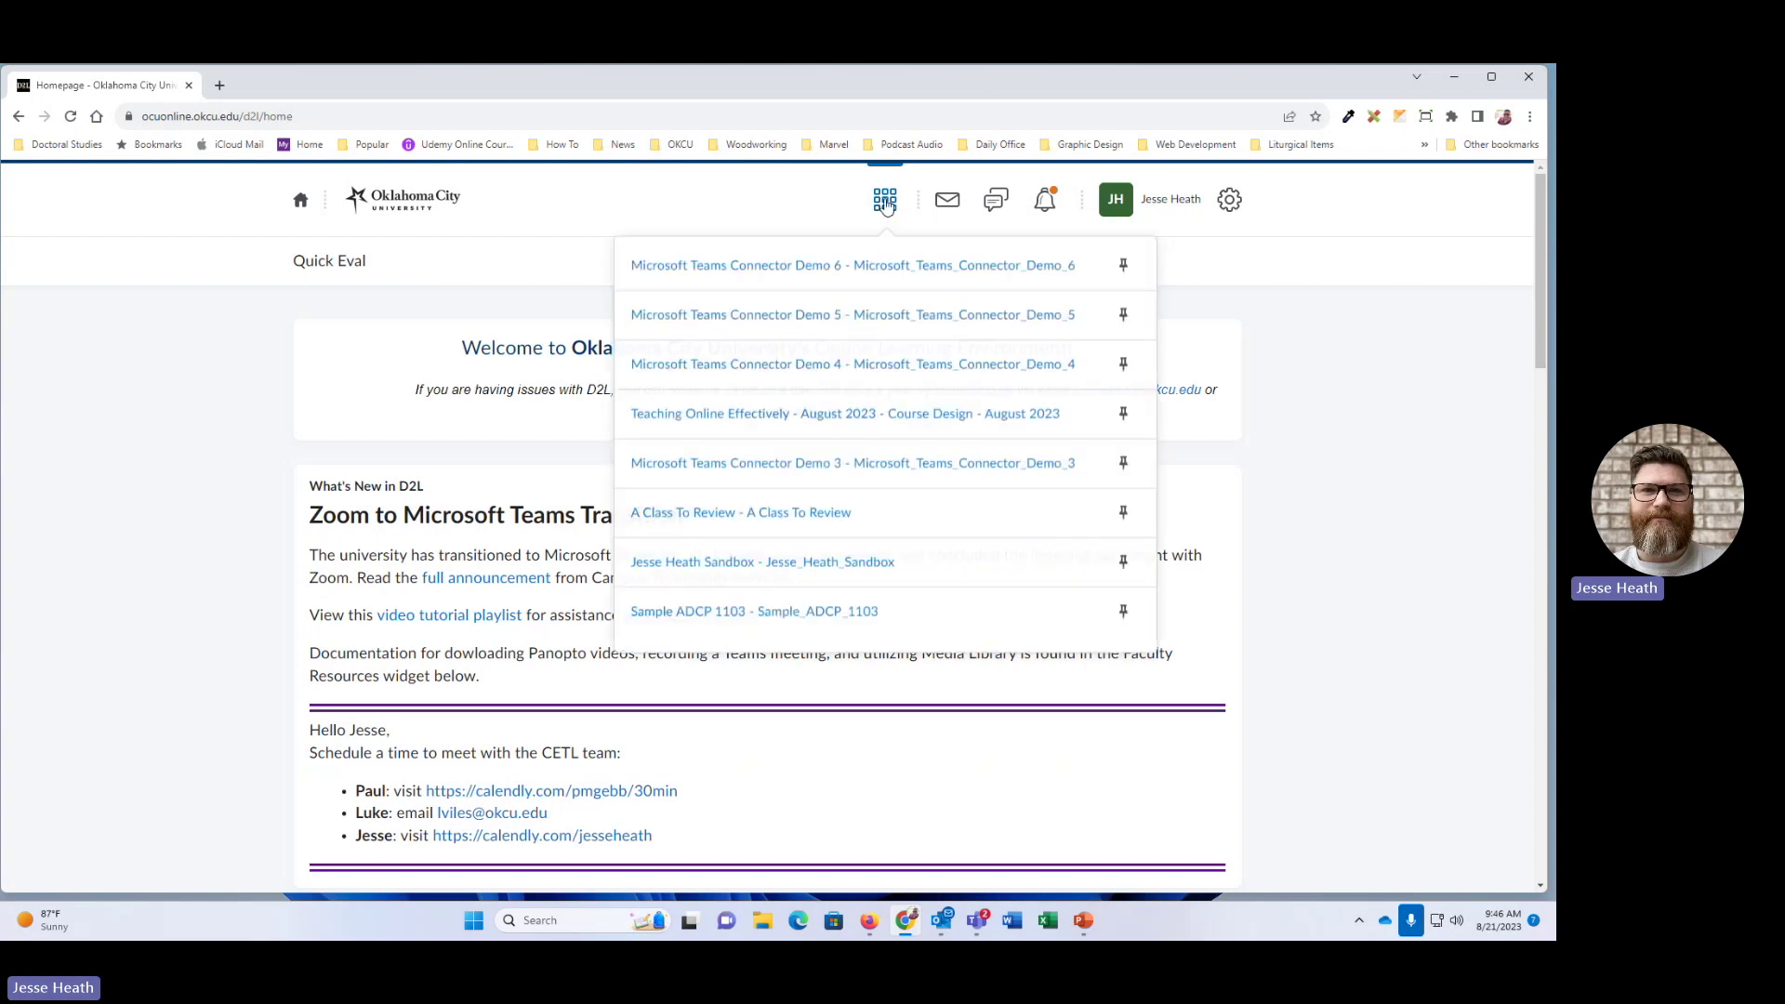
Step: Enter the sandbox course, go to OCU Resources > Media Library, and start a new recording
{"action": "left_click", "coordinate": [735, 570]}
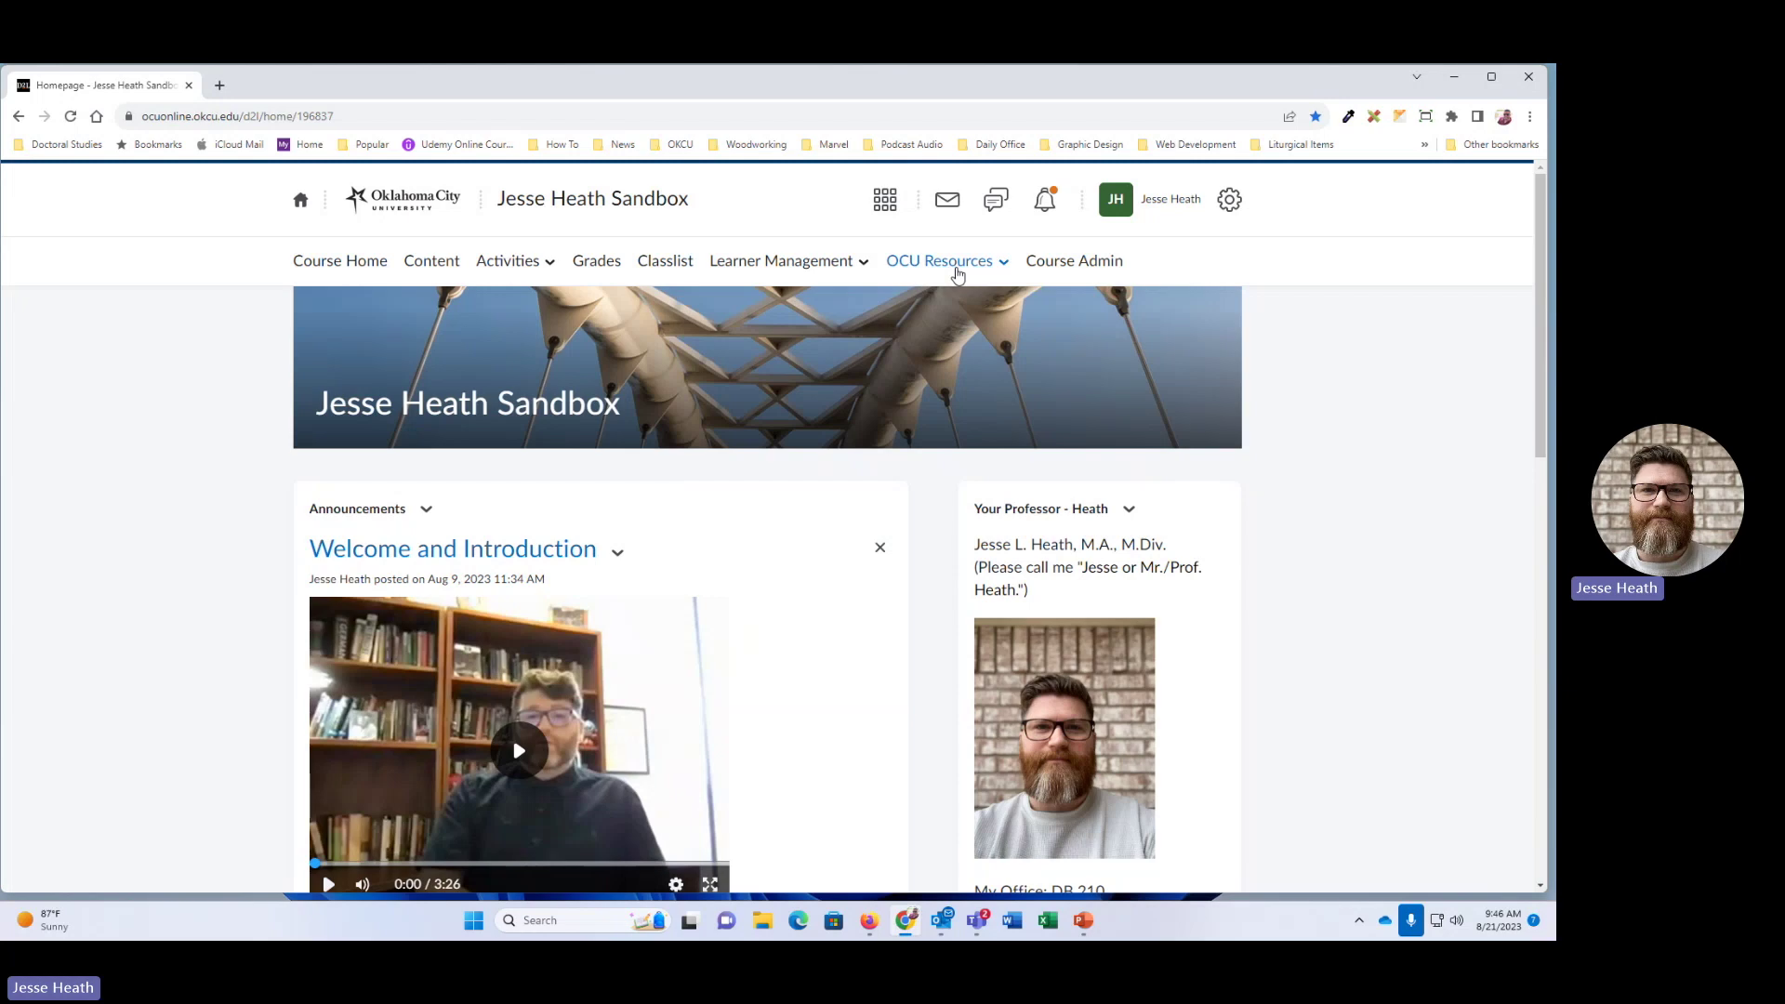
{"action": "left_click", "coordinate": [958, 272]}
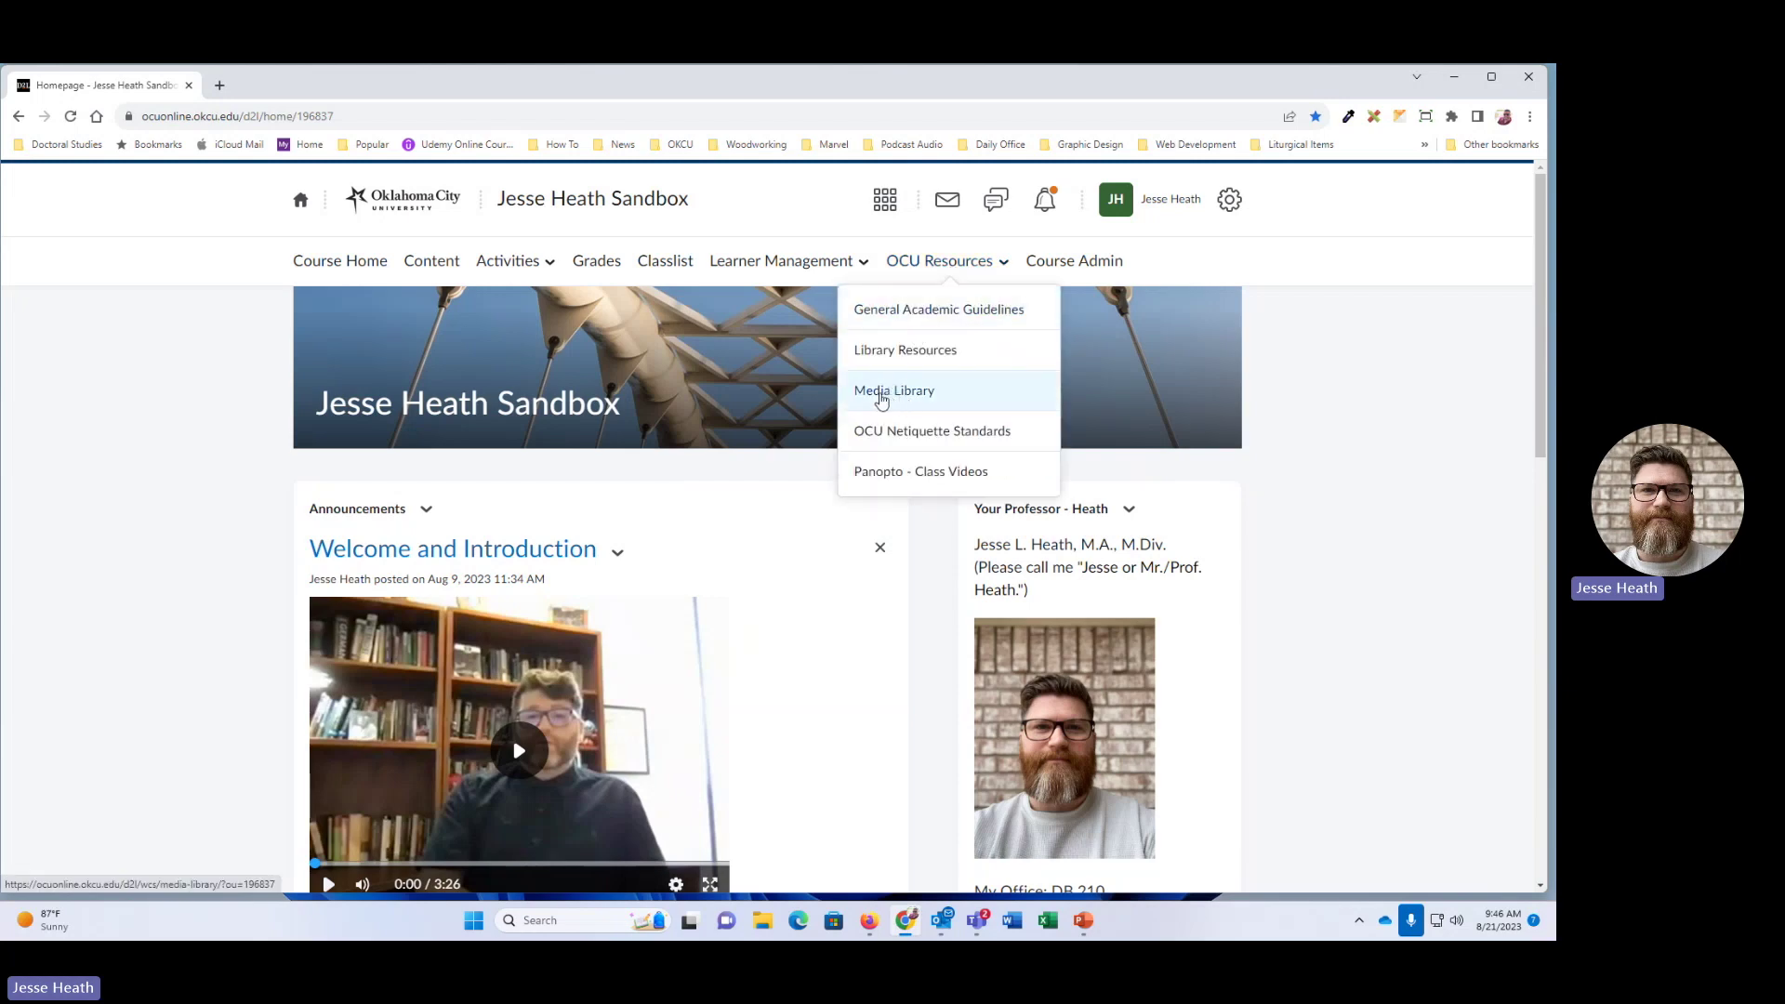
{"action": "left_click", "coordinate": [881, 395]}
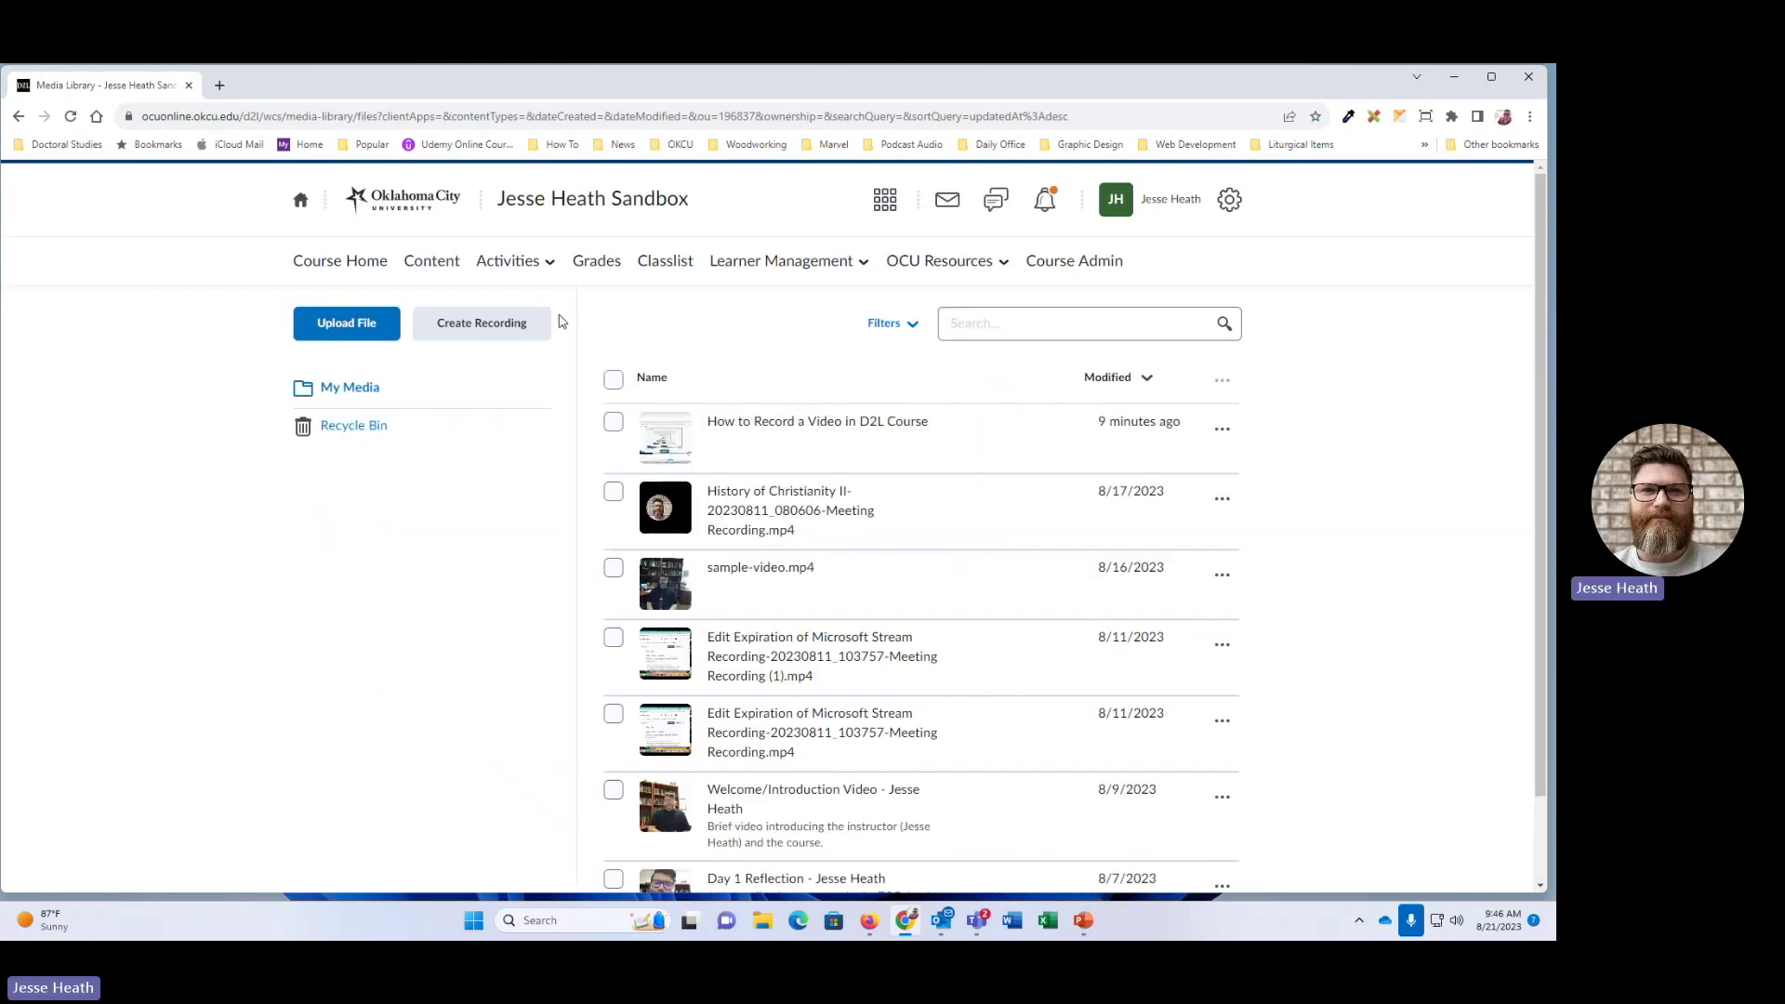
{"action": "left_click", "coordinate": [482, 325]}
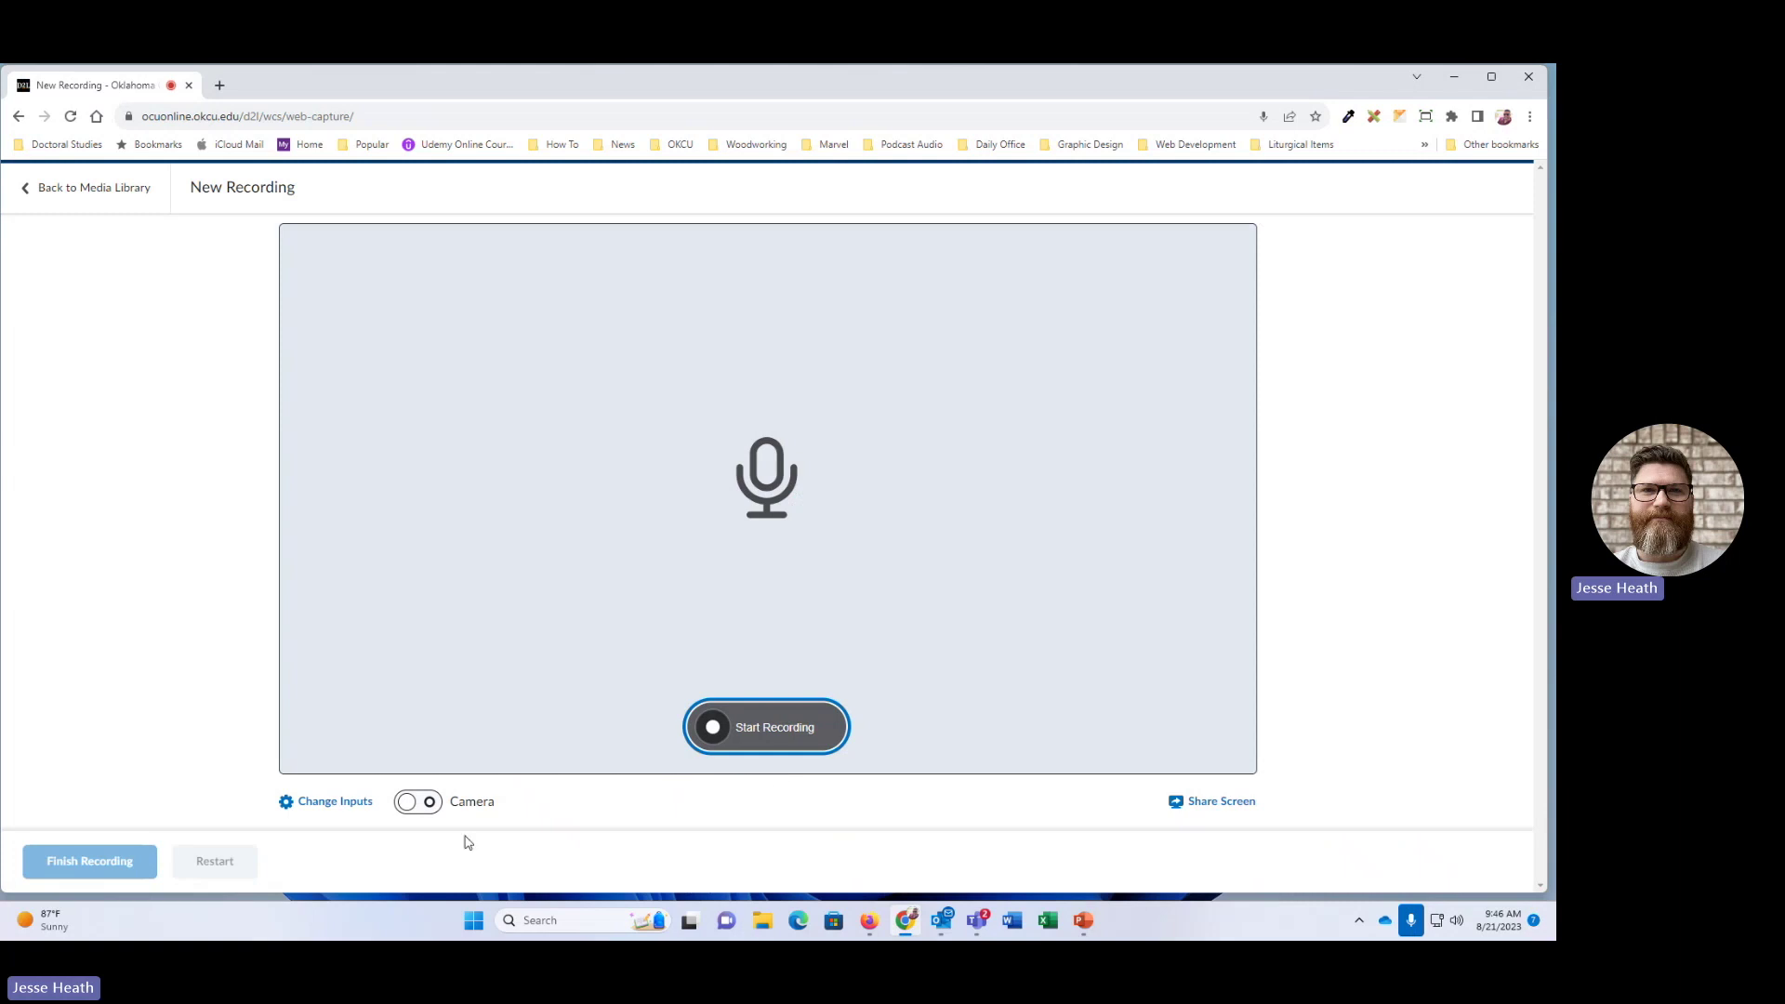
Step: Turn the camera on and choose Screen 1 from the Entire Screen sharing options
{"action": "left_click", "coordinate": [423, 803]}
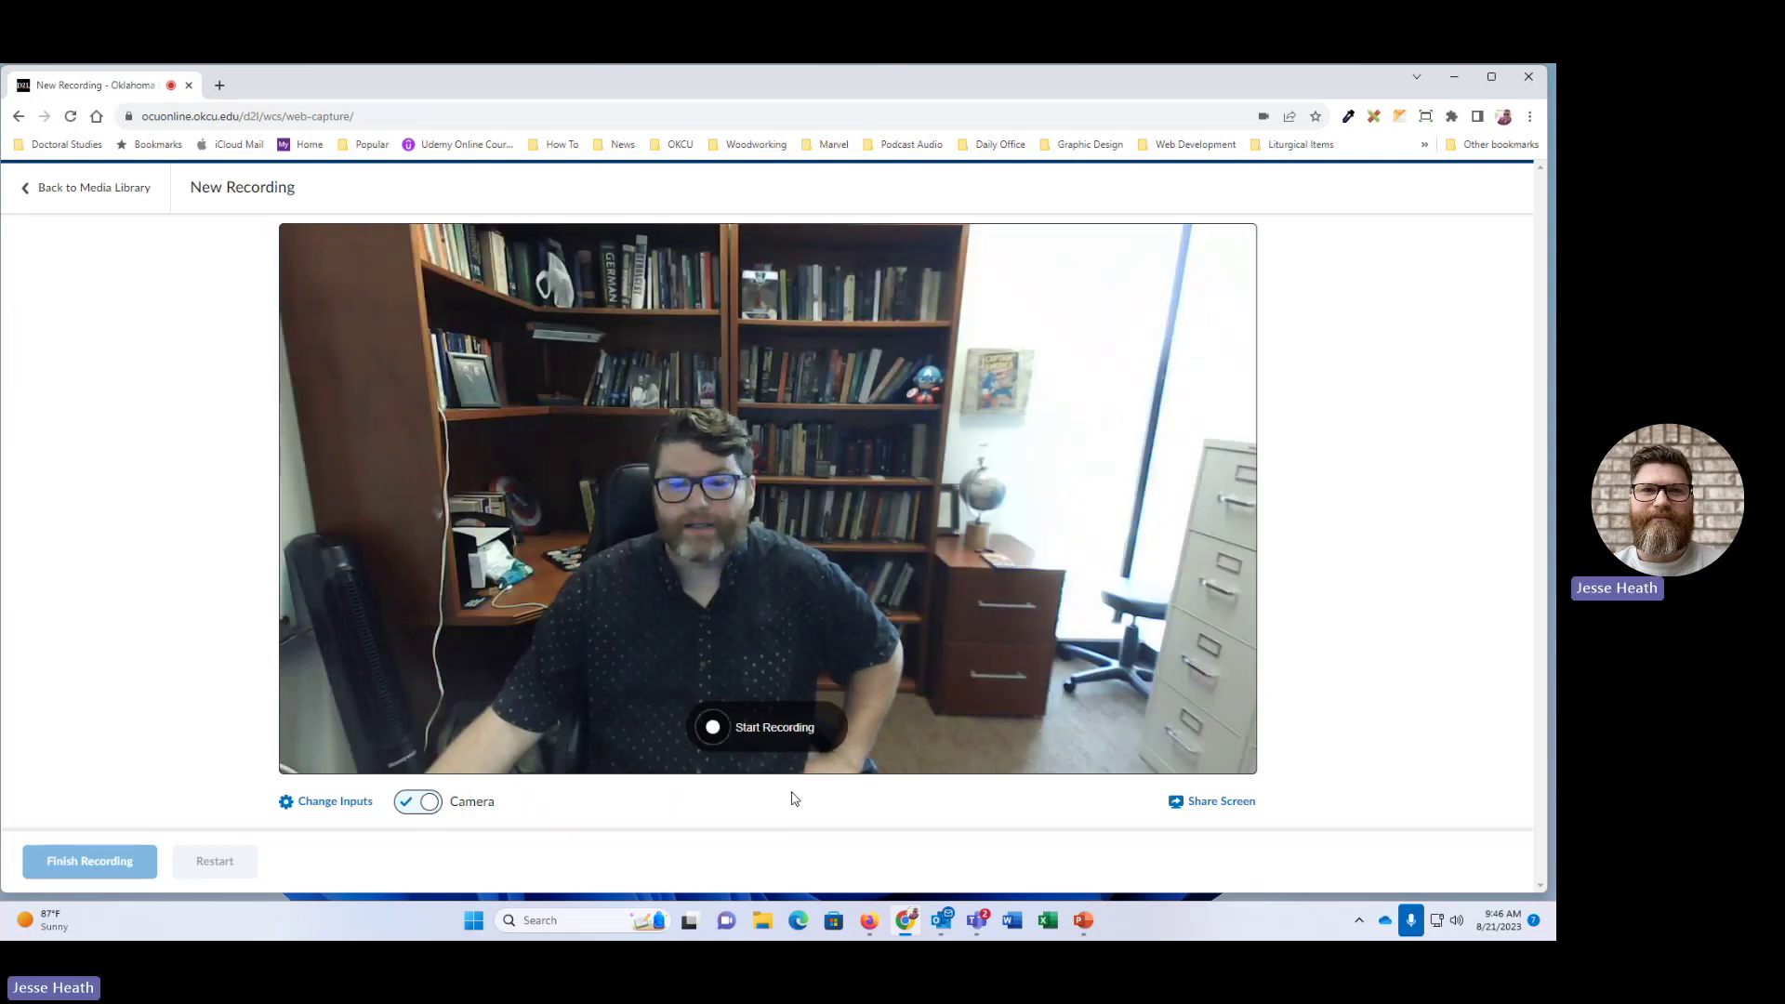
{"action": "left_click", "coordinate": [1205, 804]}
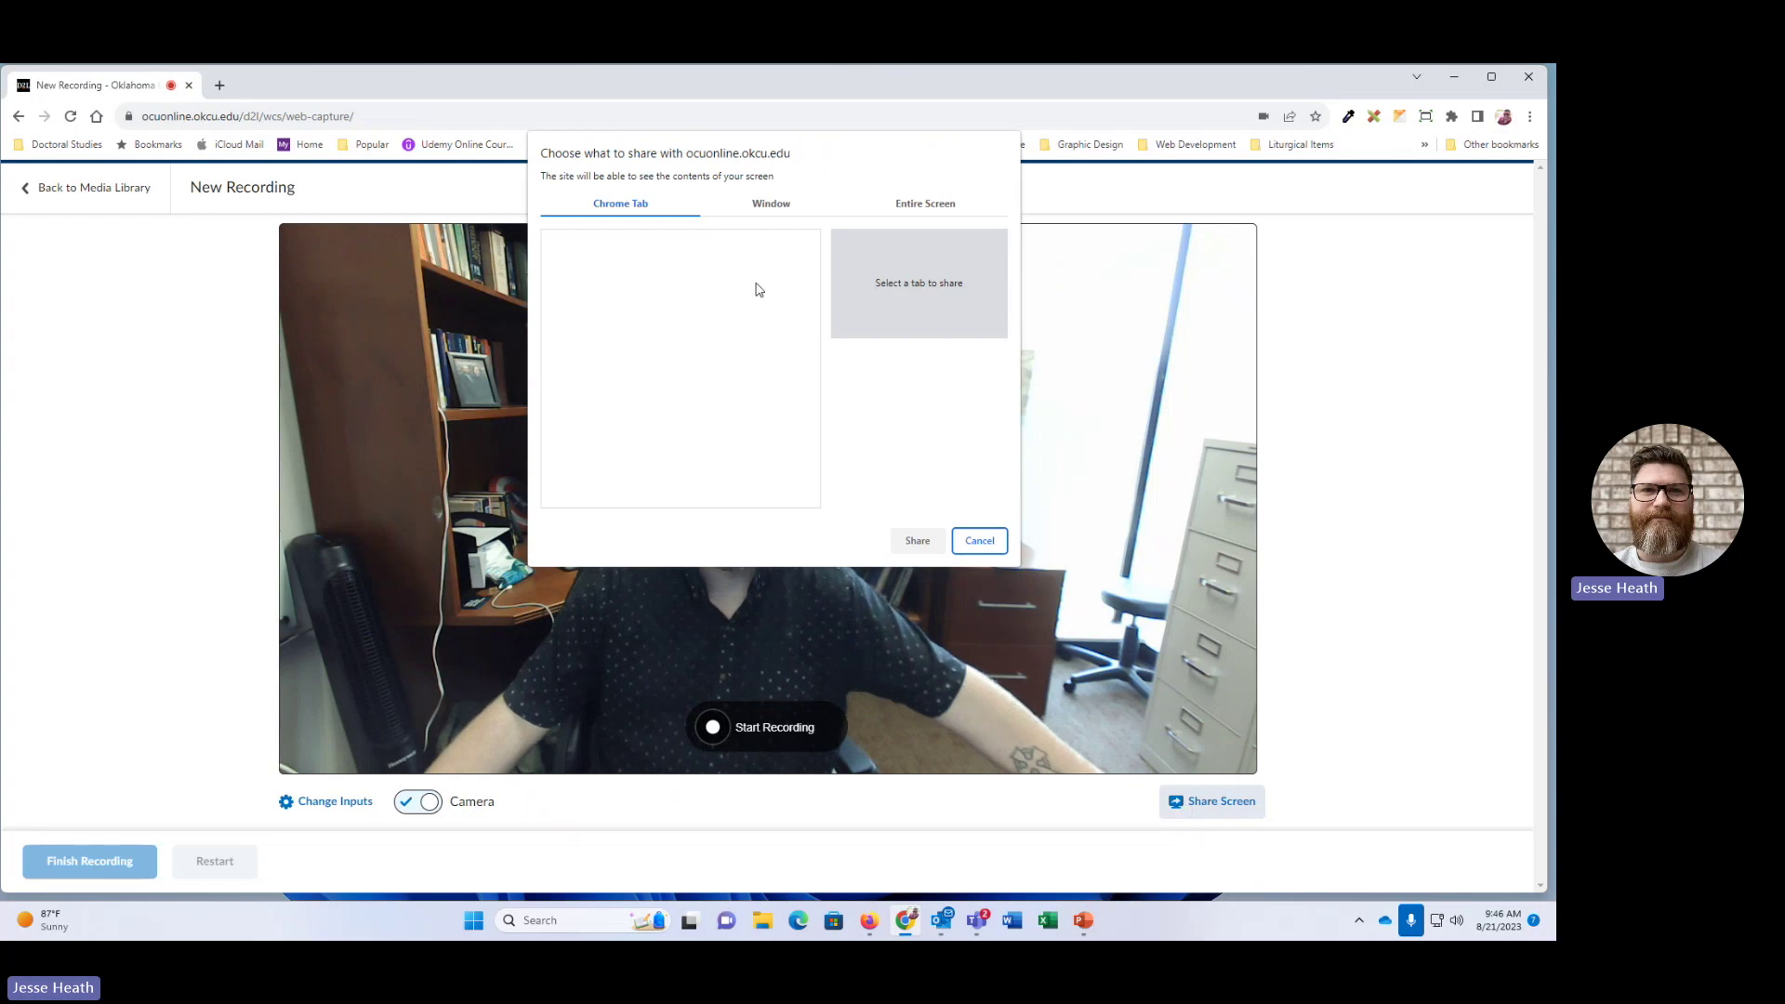
{"action": "left_click", "coordinate": [782, 208]}
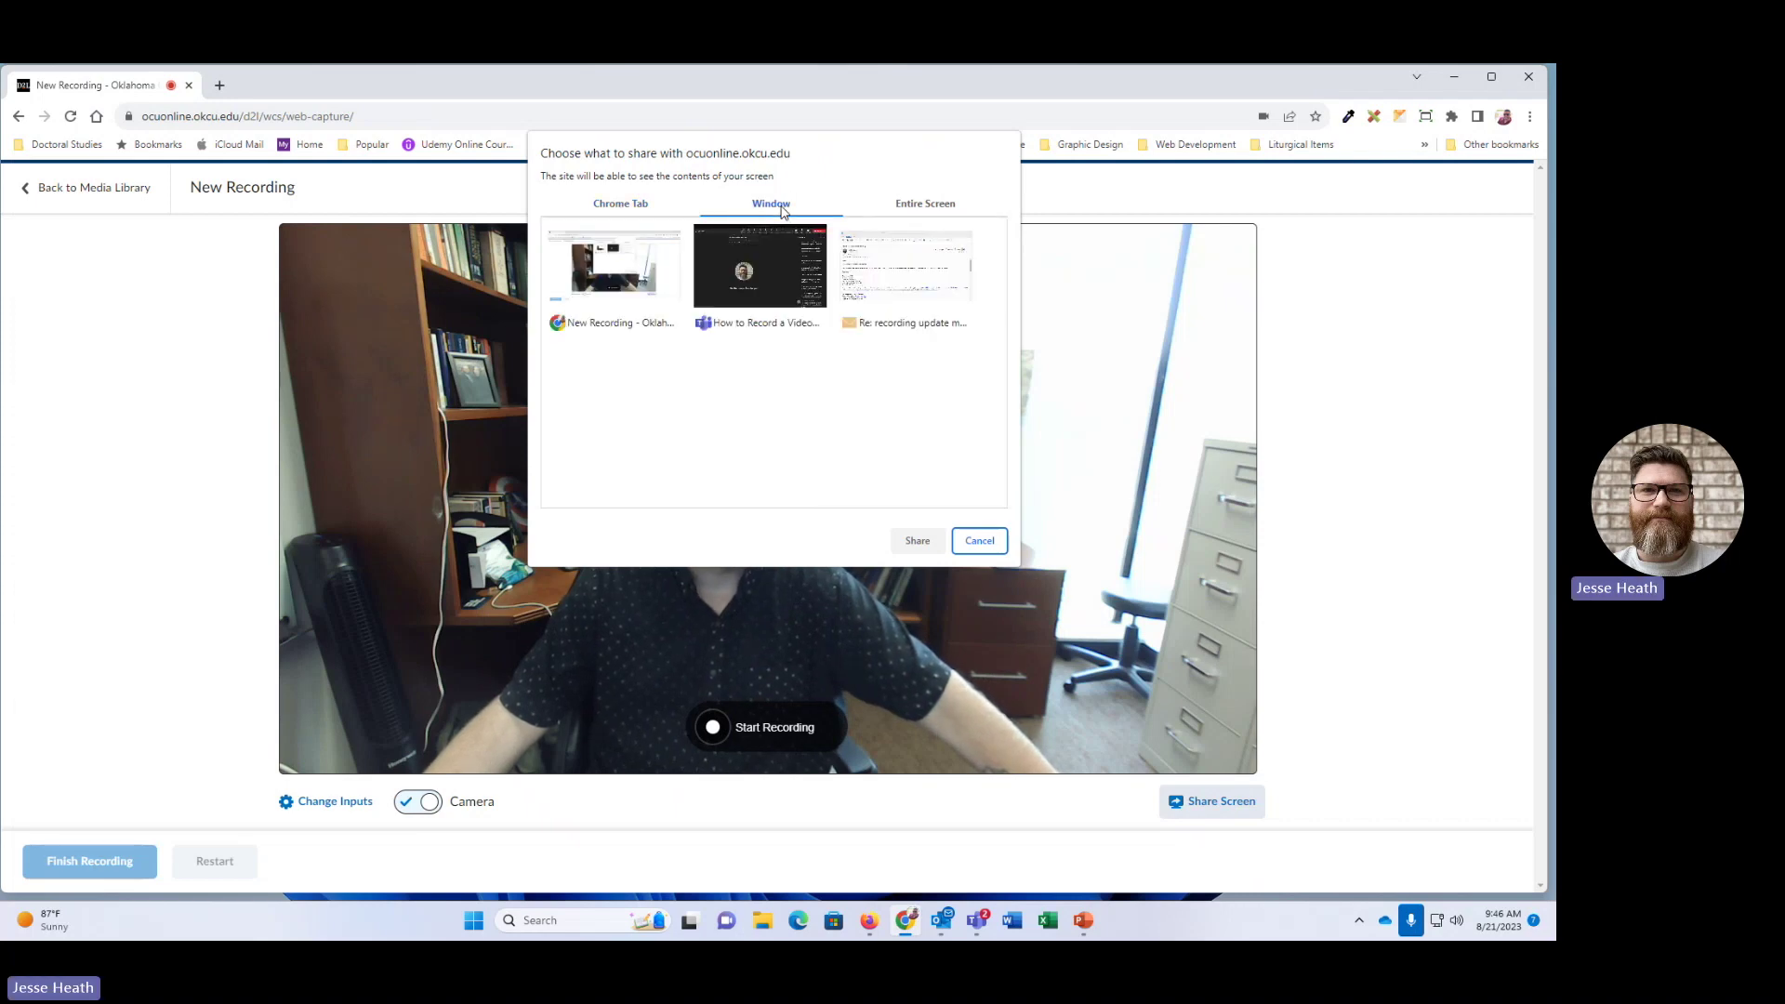
{"action": "left_click", "coordinate": [912, 208]}
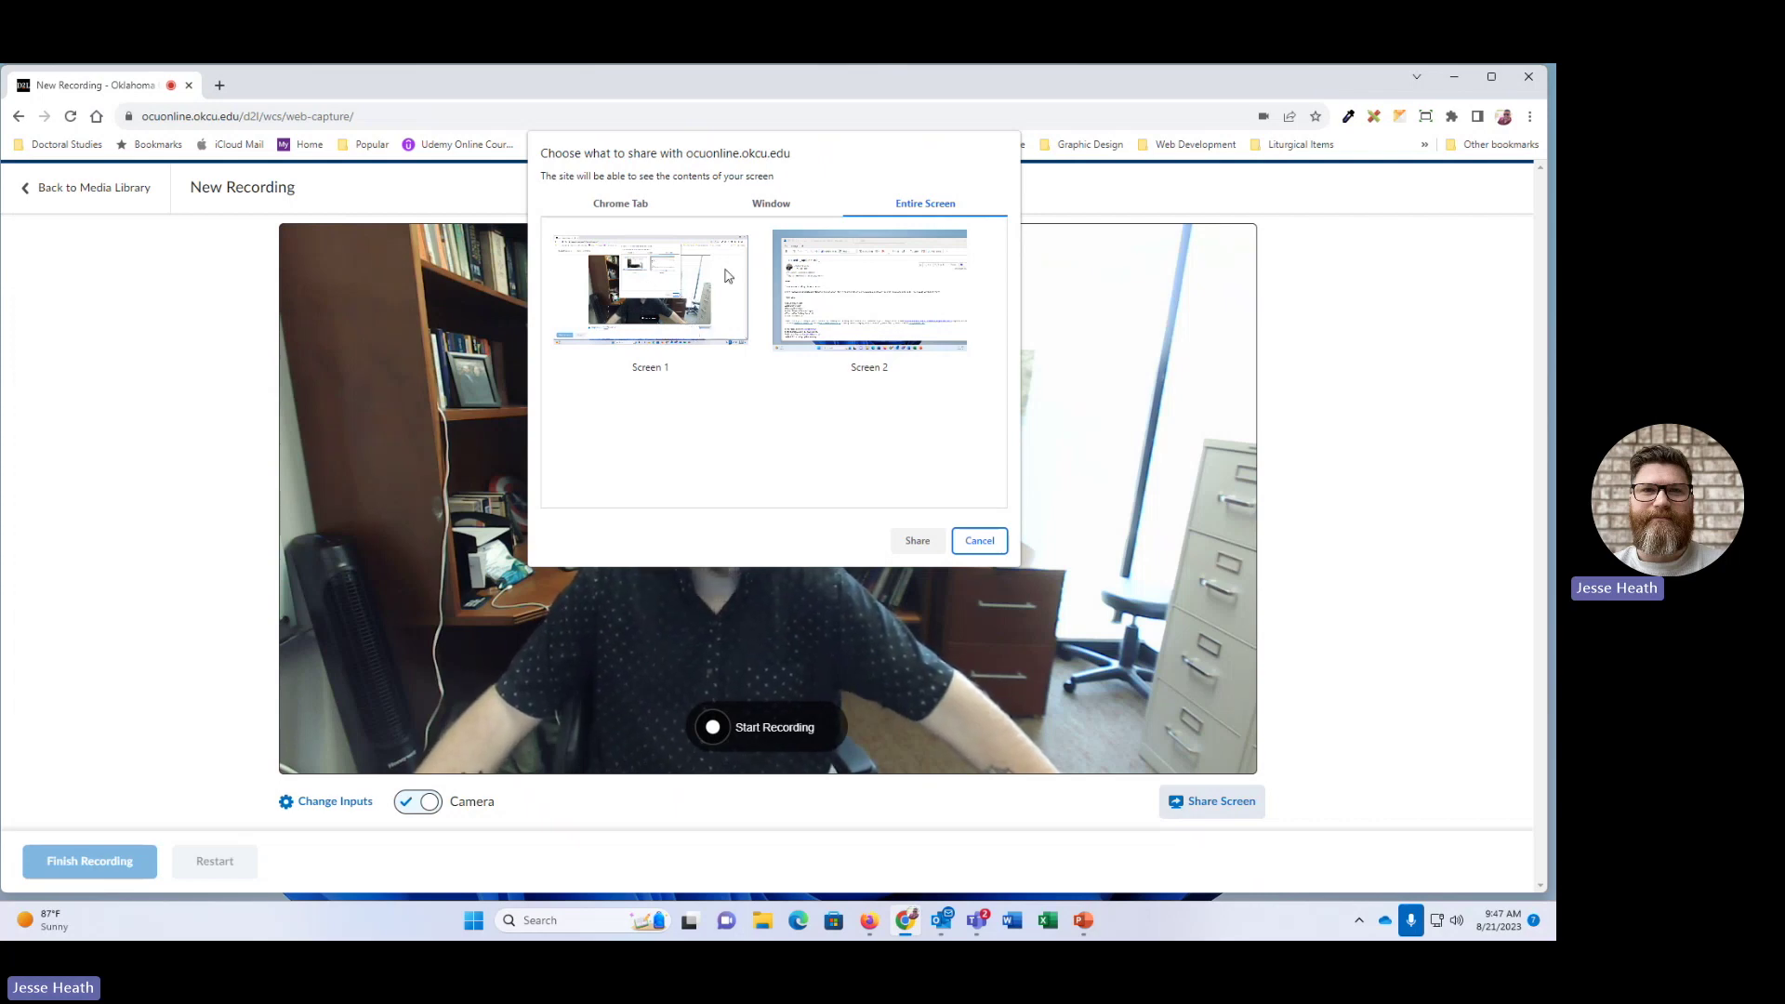
{"action": "left_click", "coordinate": [645, 306]}
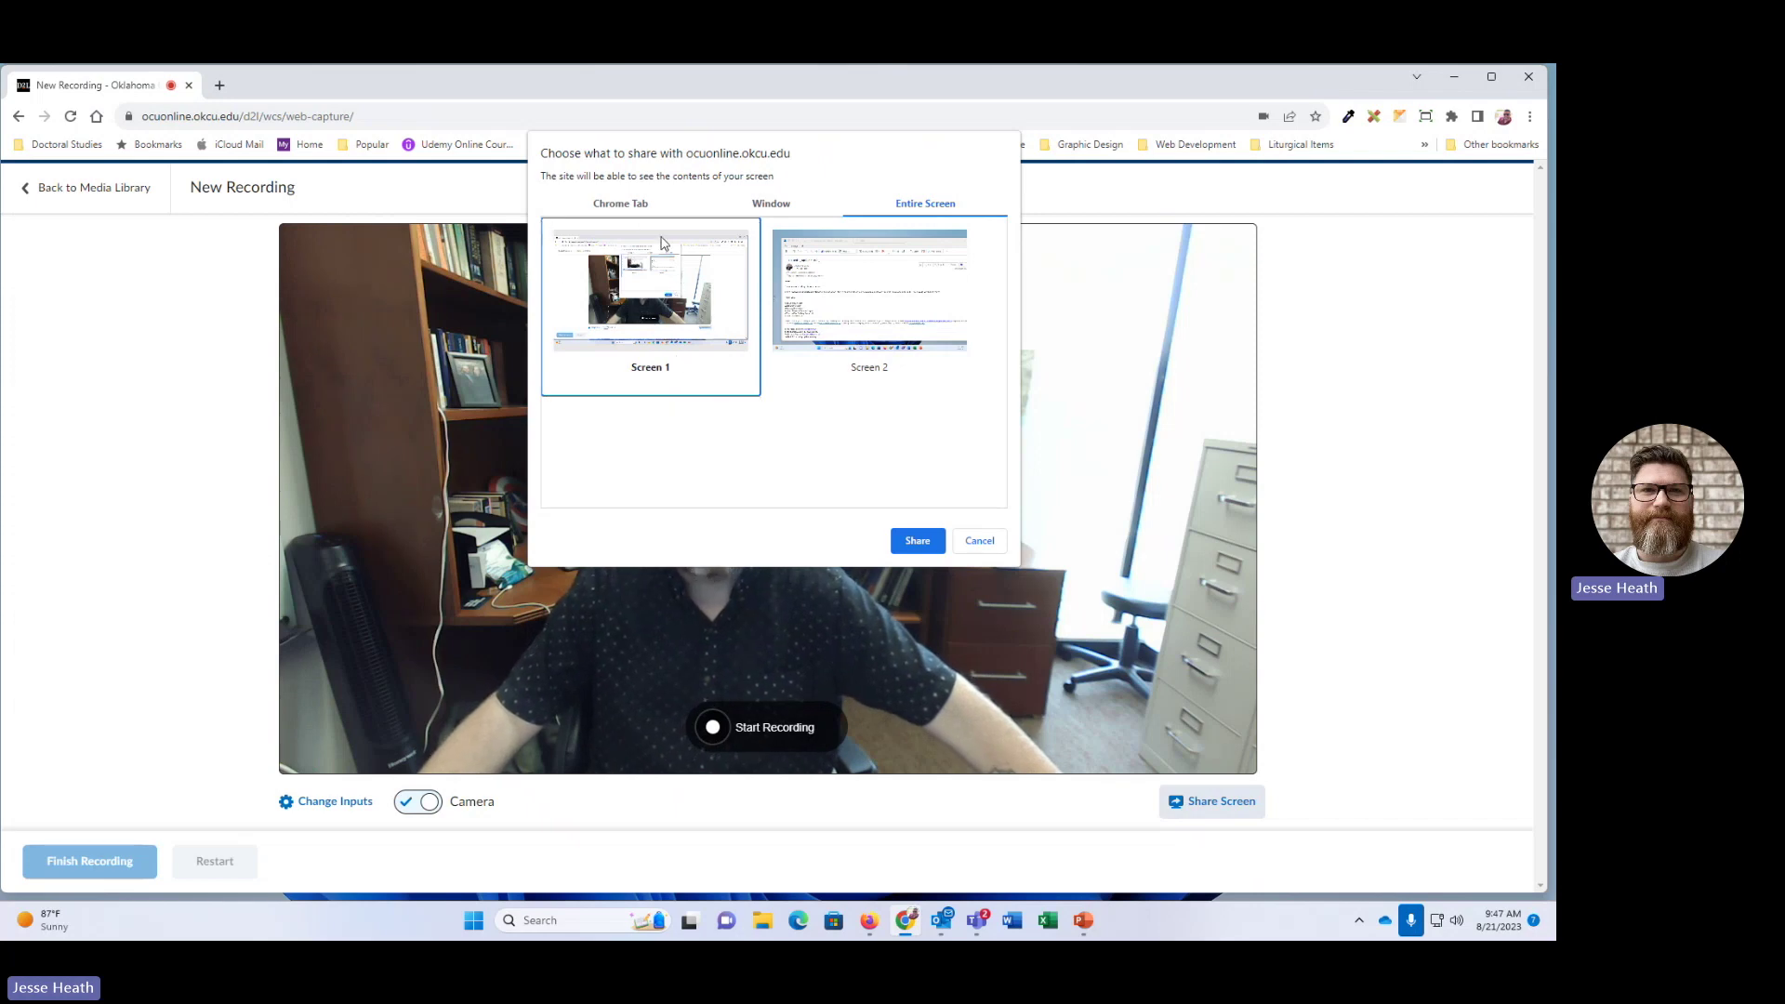
Step: Share Screen 1, start recording with one pause and resume, and bring up the '3D float design' PowerPoint
{"action": "left_click", "coordinate": [918, 543]}
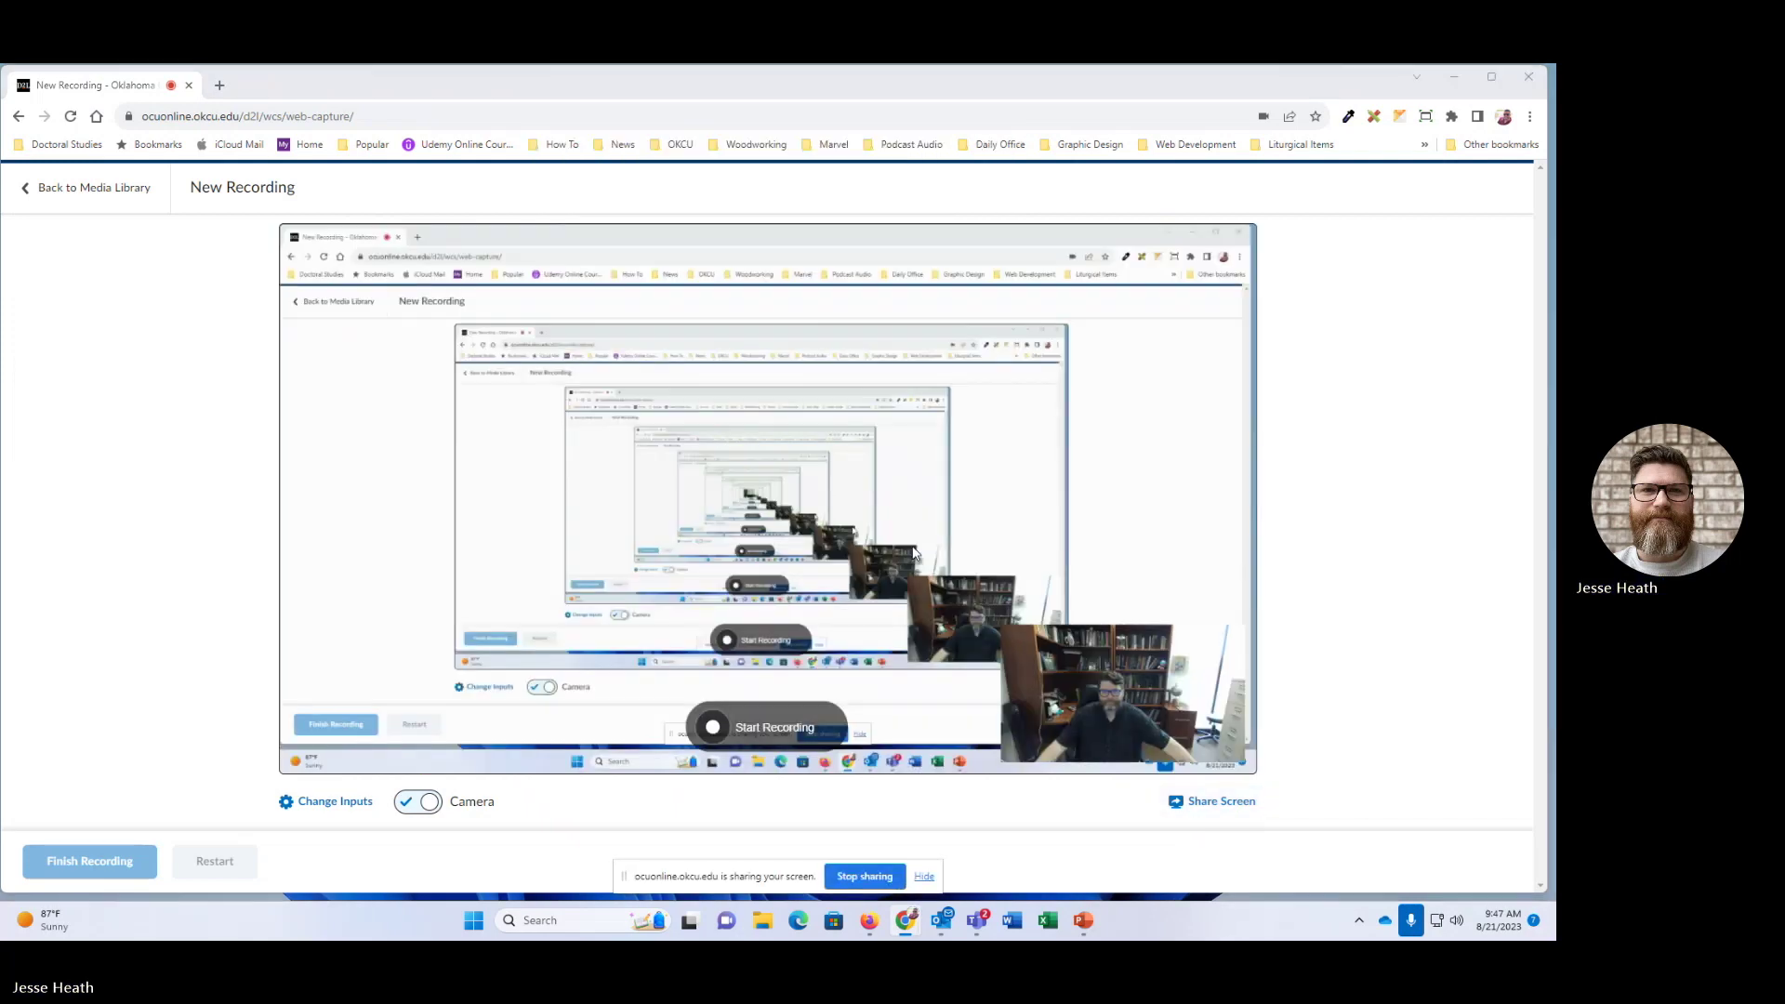
{"action": "mouse_move", "coordinate": [626, 882]}
{"action": "left_mouse_down"}
{"action": "mouse_move", "coordinate": [634, 755]}
{"action": "mouse_move", "coordinate": [648, 775]}
{"action": "mouse_move", "coordinate": [651, 753]}
{"action": "mouse_move", "coordinate": [640, 651]}
{"action": "mouse_move", "coordinate": [645, 872]}
{"action": "left_mouse_up"}
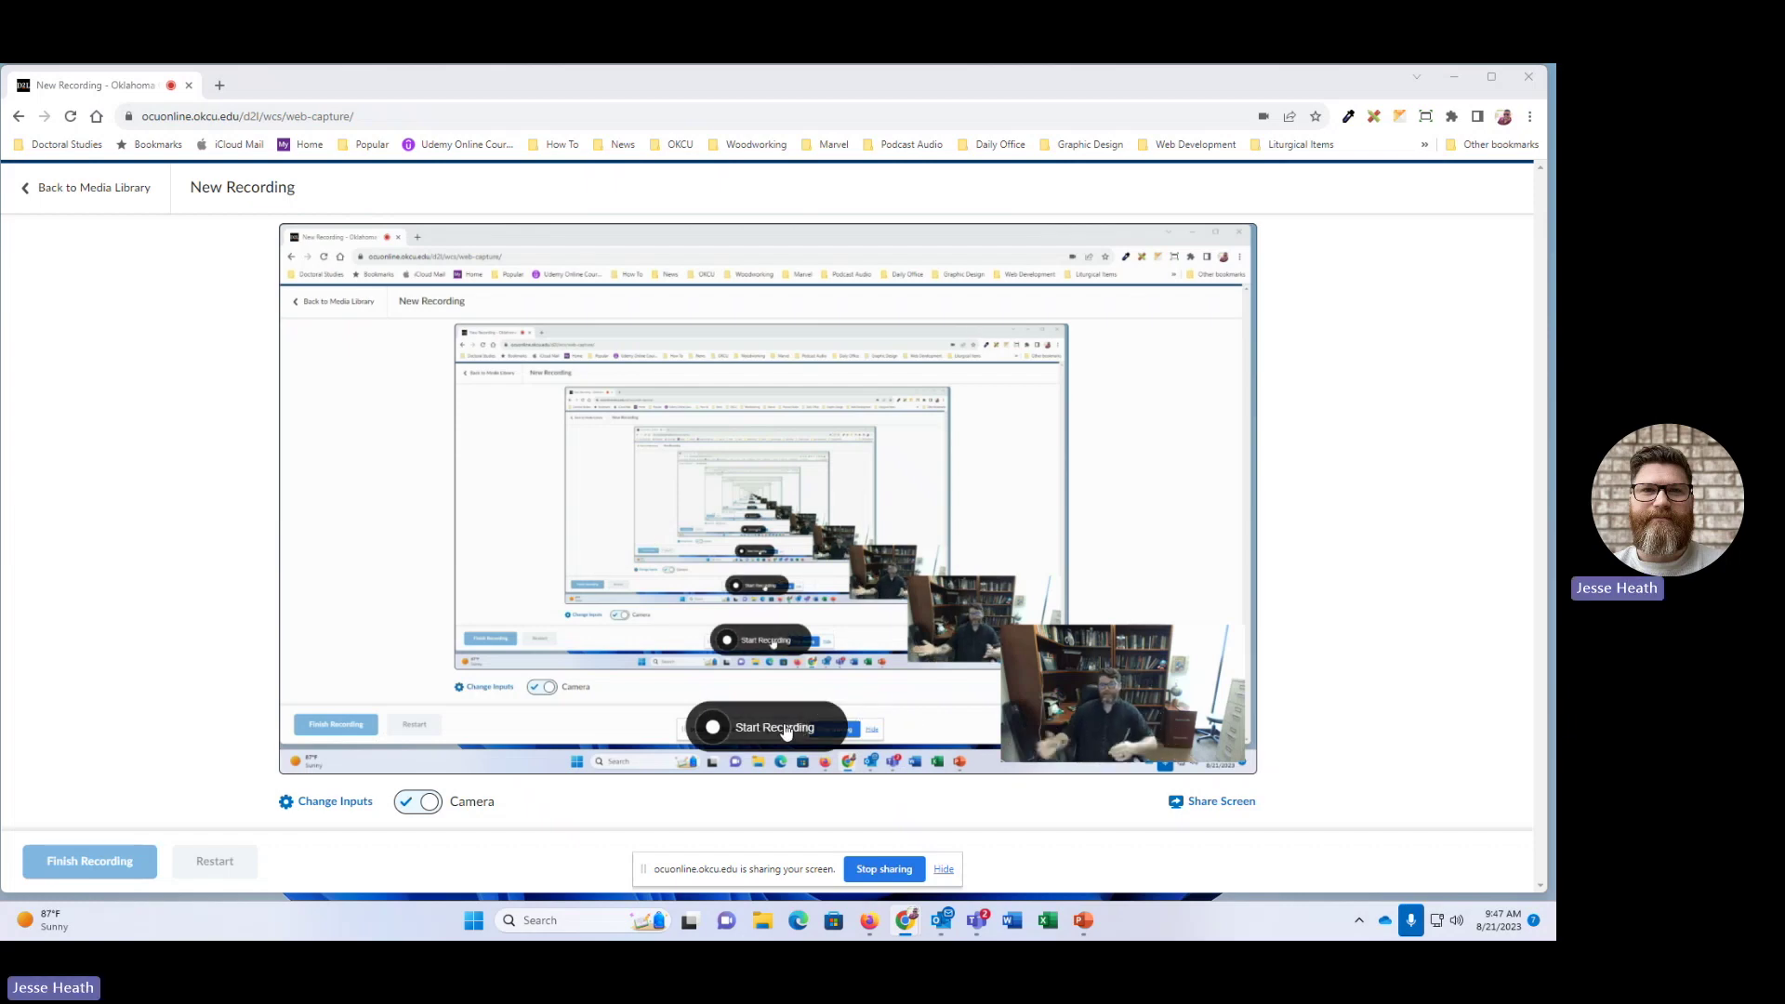
{"action": "mouse_move", "coordinate": [1083, 920]}
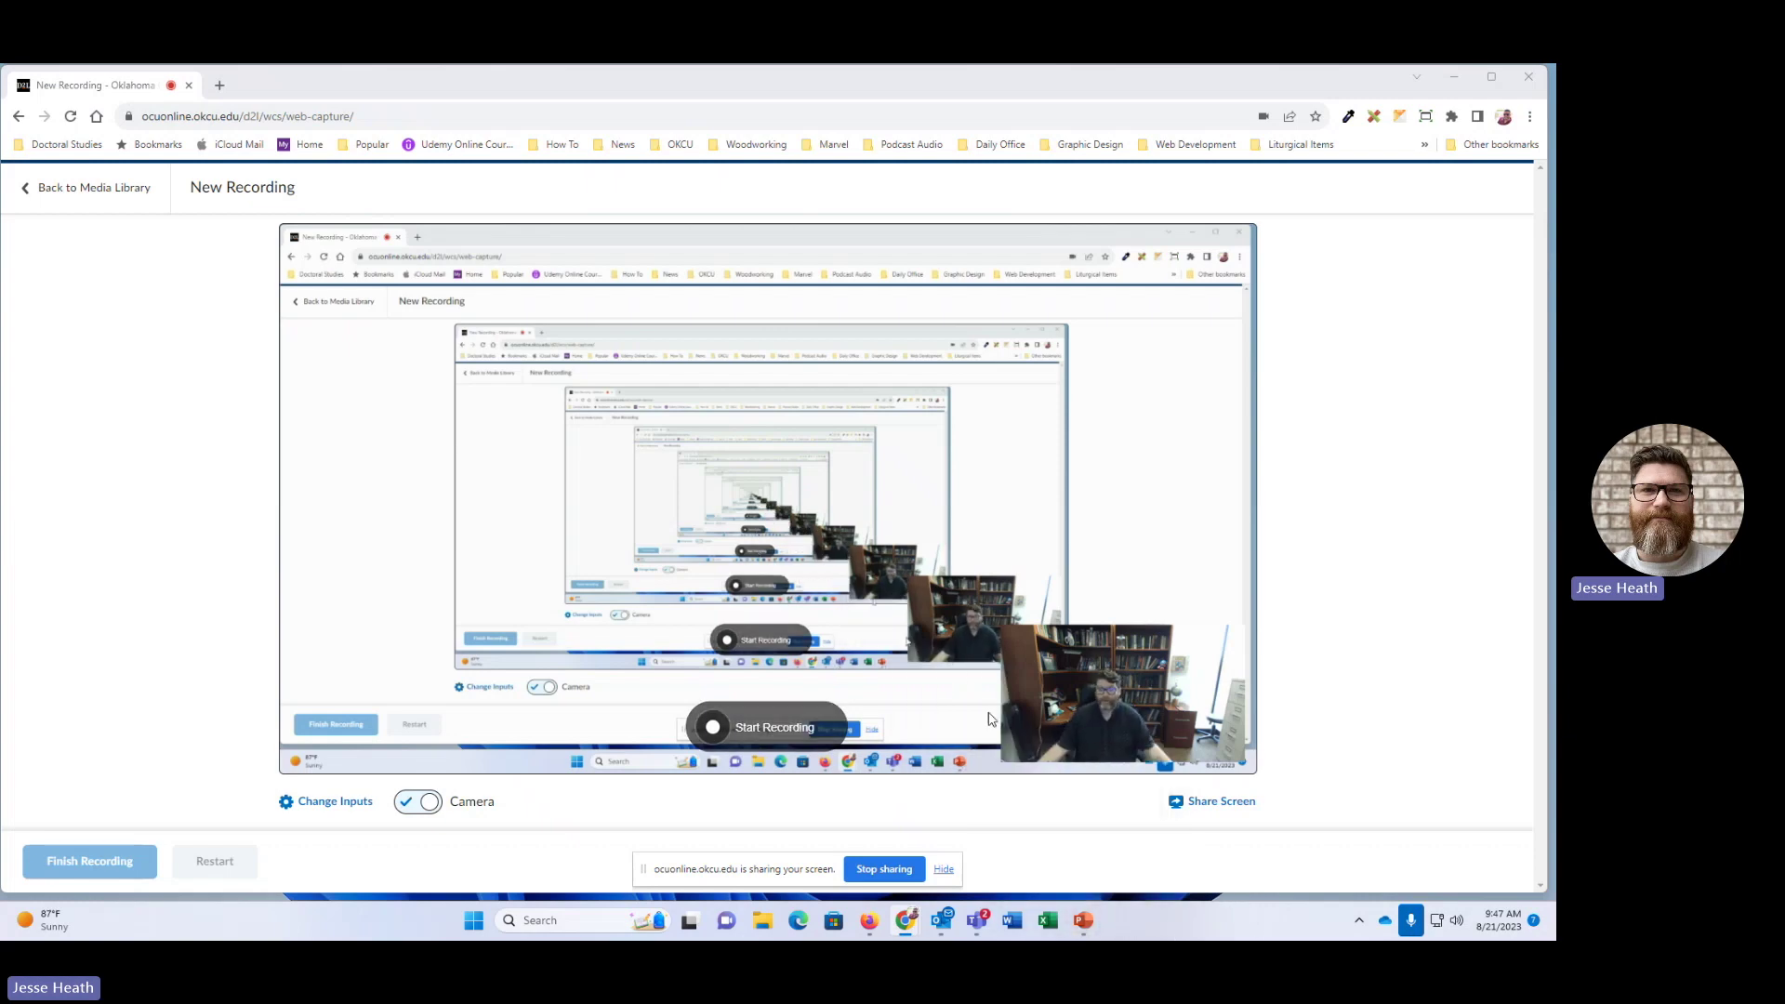
{"action": "left_click", "coordinate": [764, 728]}
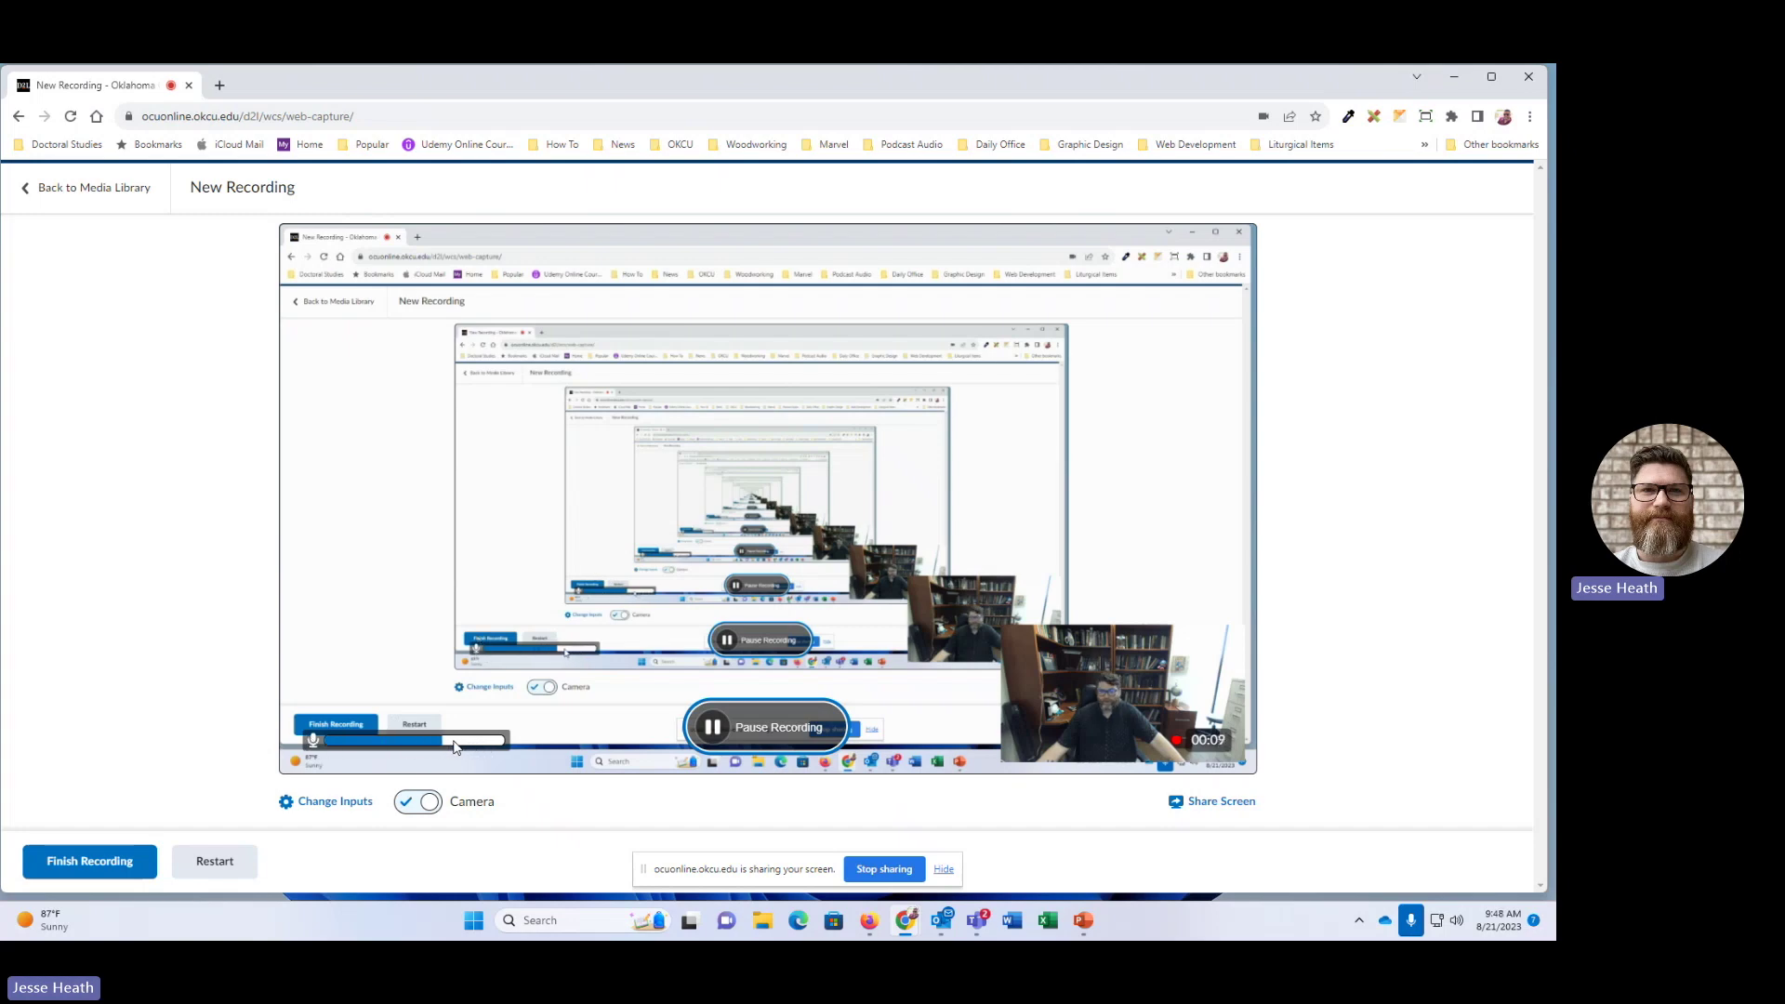
{"action": "left_click", "coordinate": [710, 729]}
{"action": "left_click", "coordinate": [711, 729]}
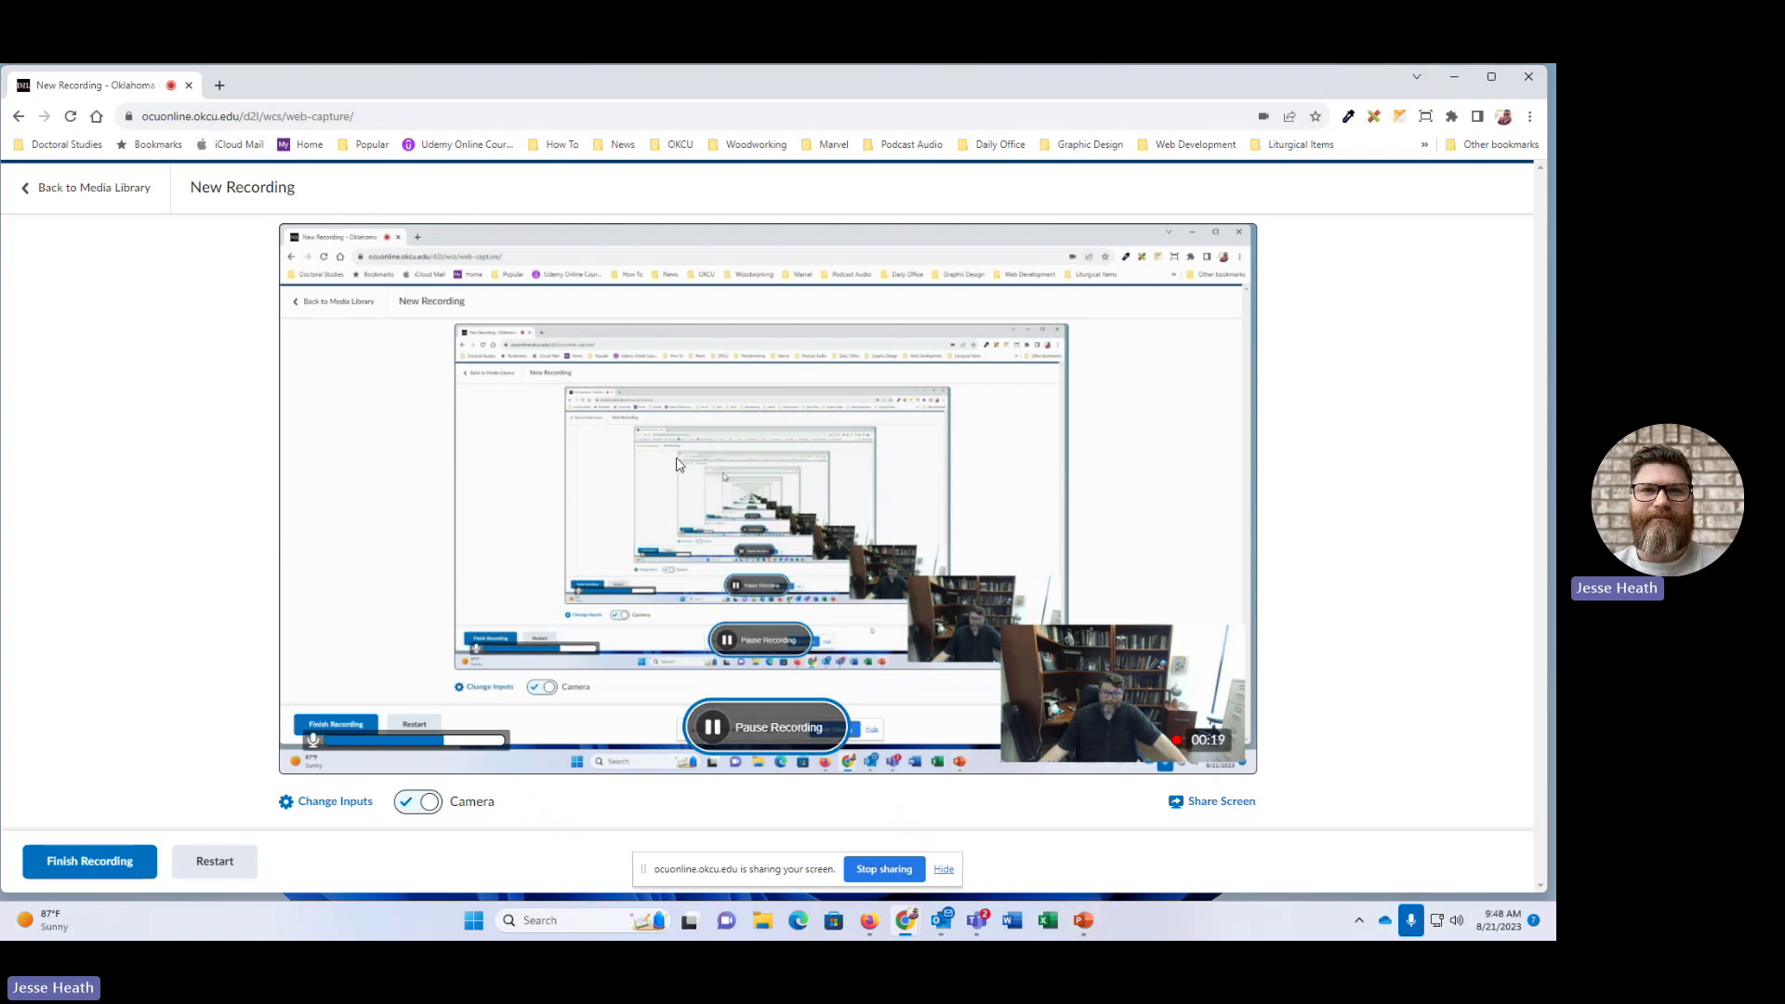
{"action": "left_click", "coordinate": [1084, 921]}
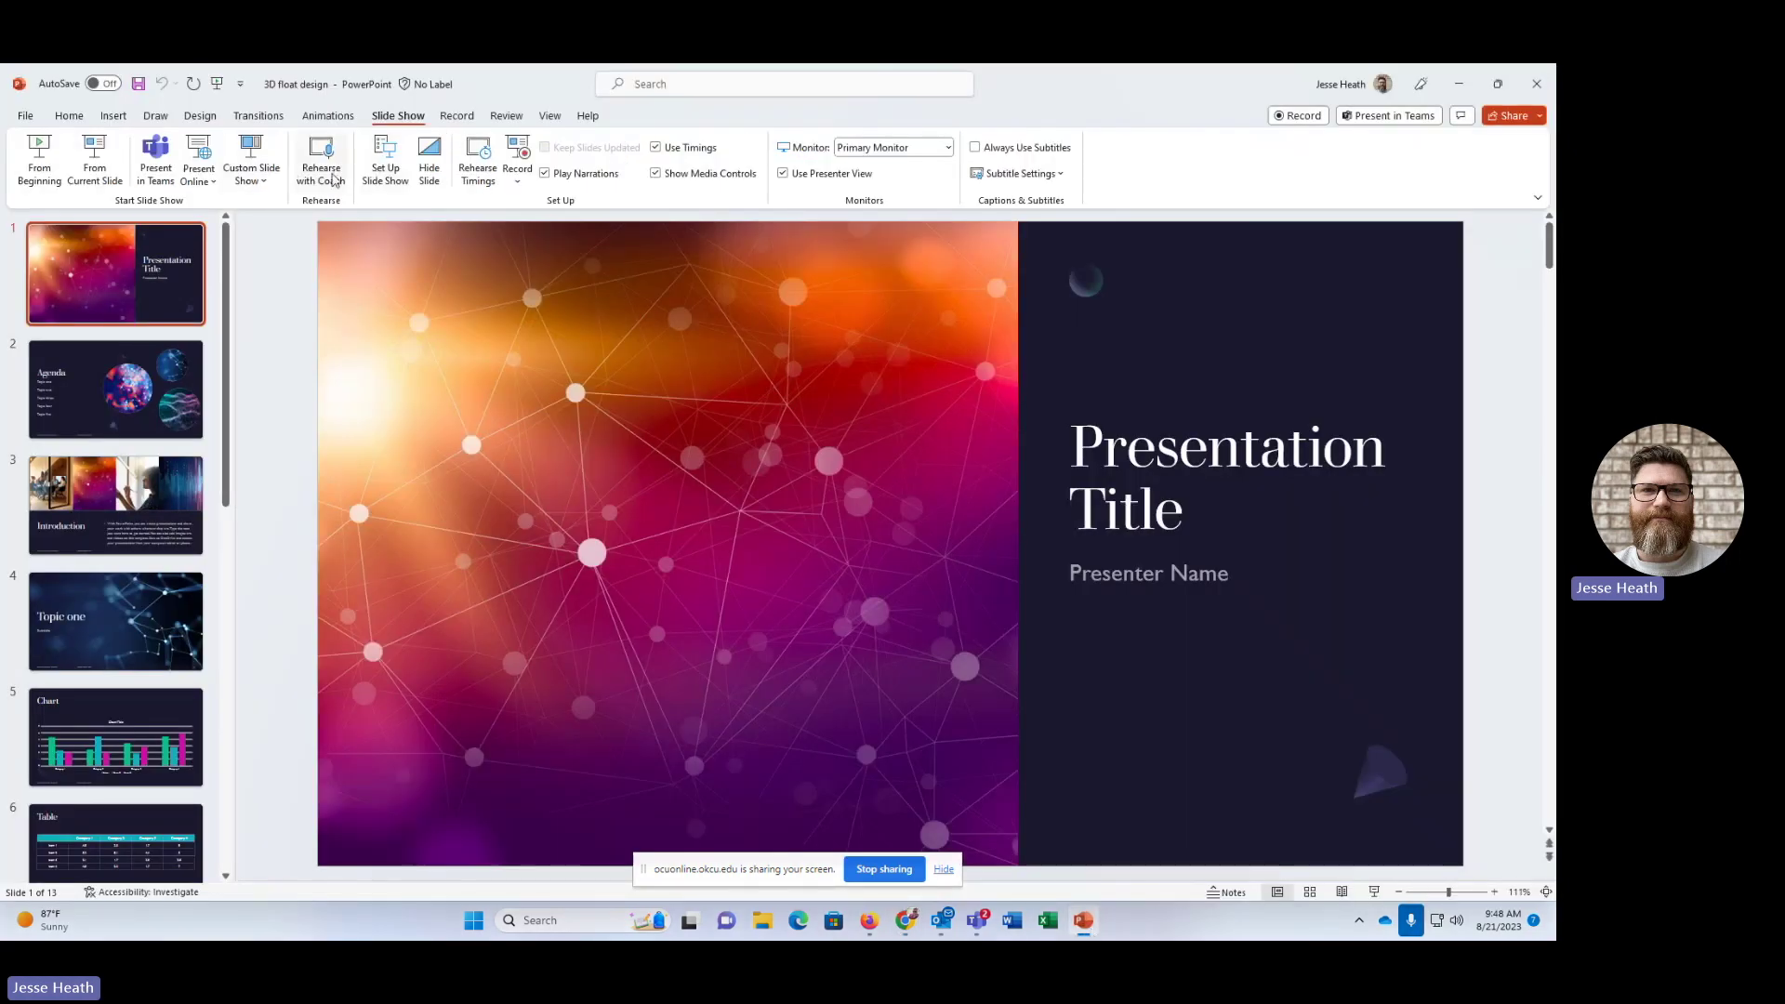
Step: Present the slideshow from the beginning through Topic one, then end it and minimize PowerPoint
{"action": "left_click", "coordinate": [41, 173]}
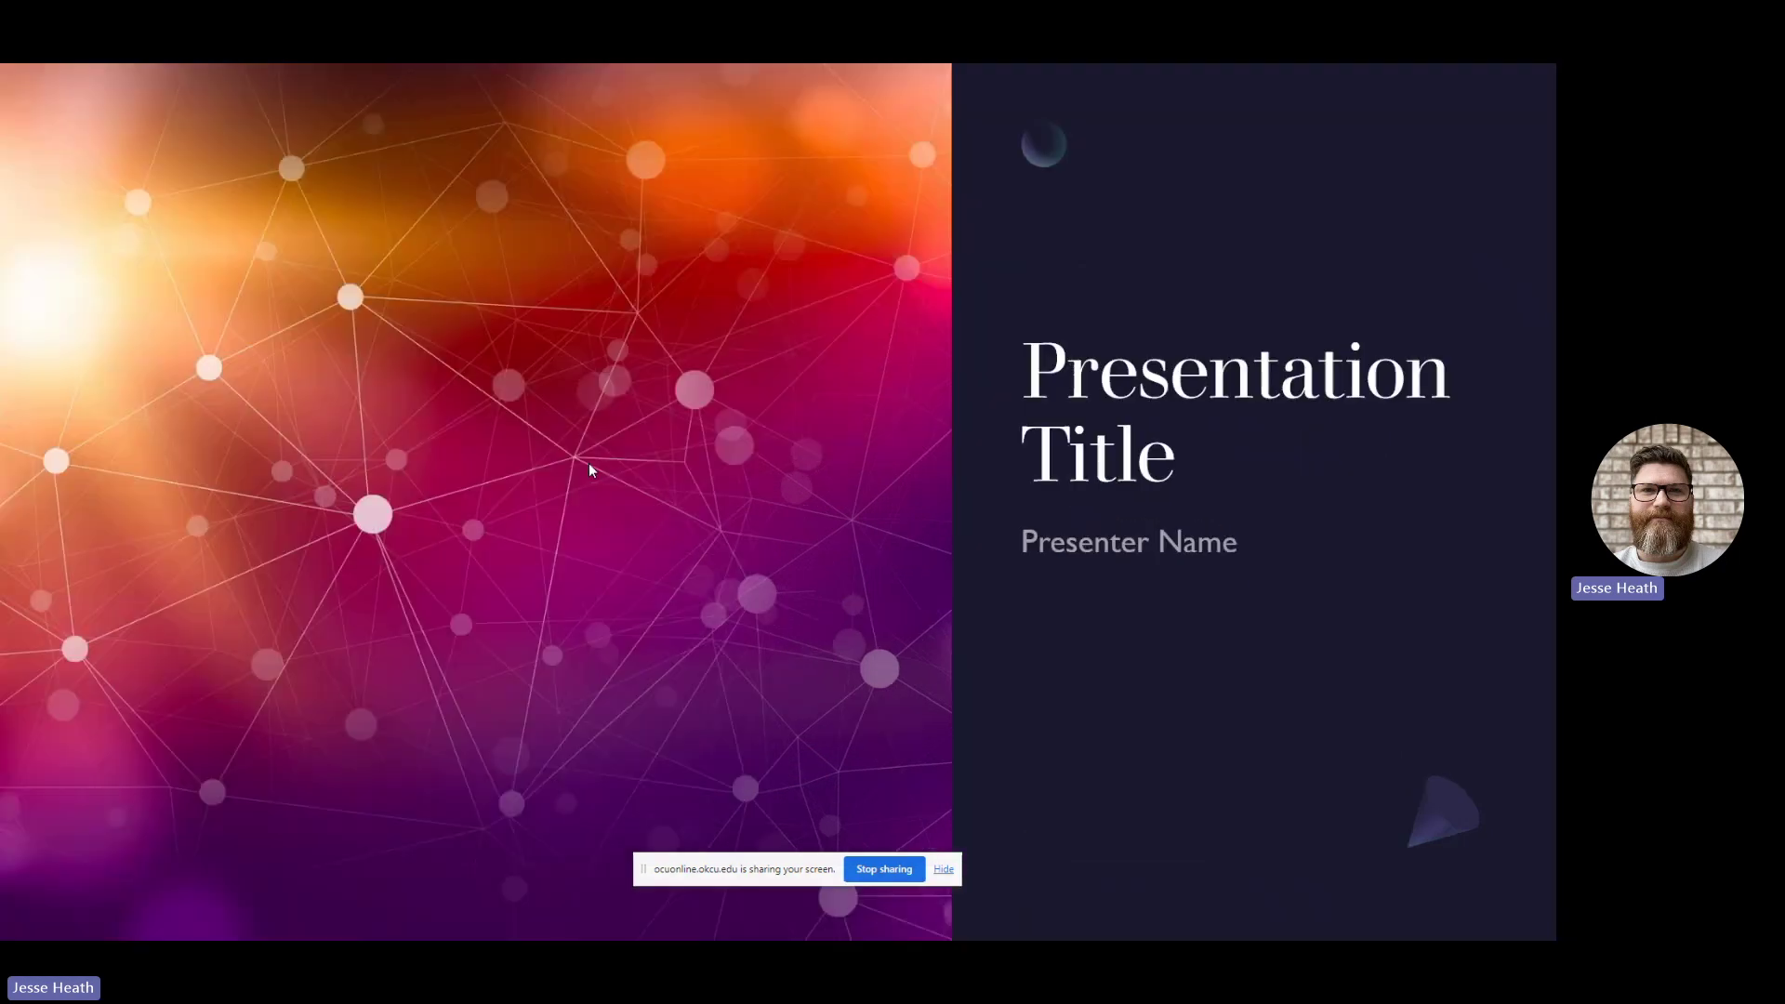
{"action": "left_click", "coordinate": [597, 467]}
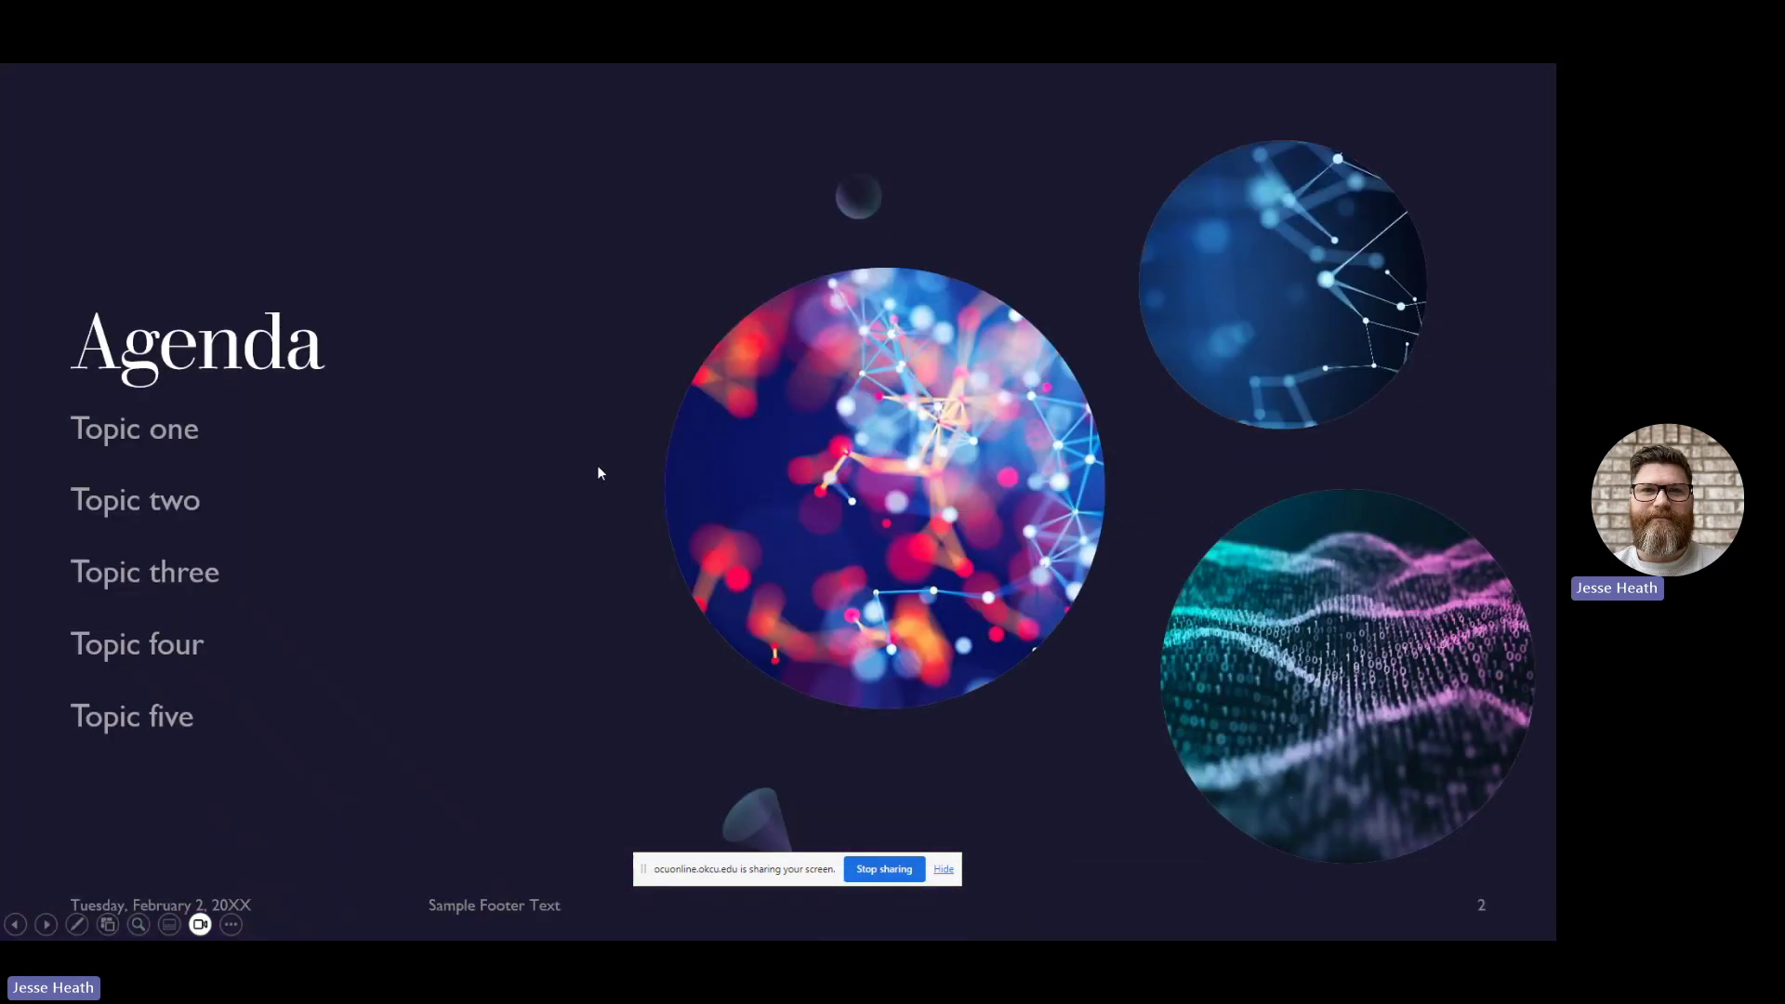
{"action": "key", "text": "Right"}
{"action": "key", "text": "Right"}
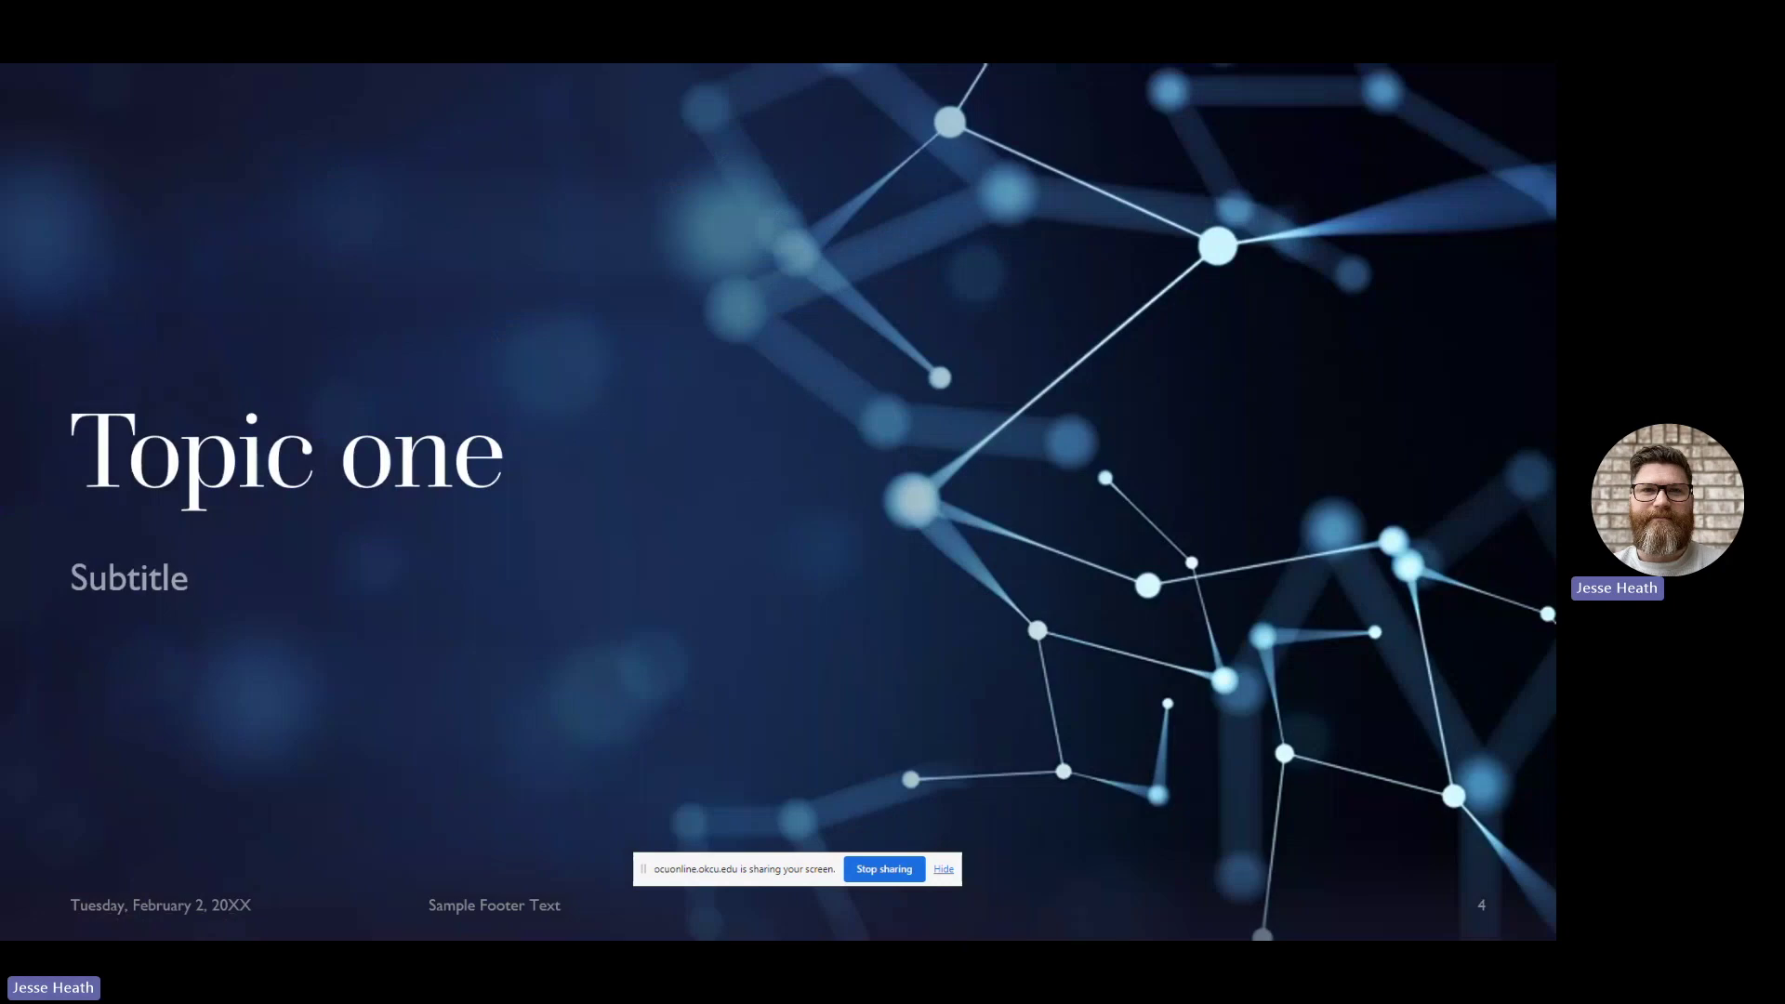
{"action": "key", "text": "Escape"}
{"action": "left_click", "coordinate": [1459, 84]}
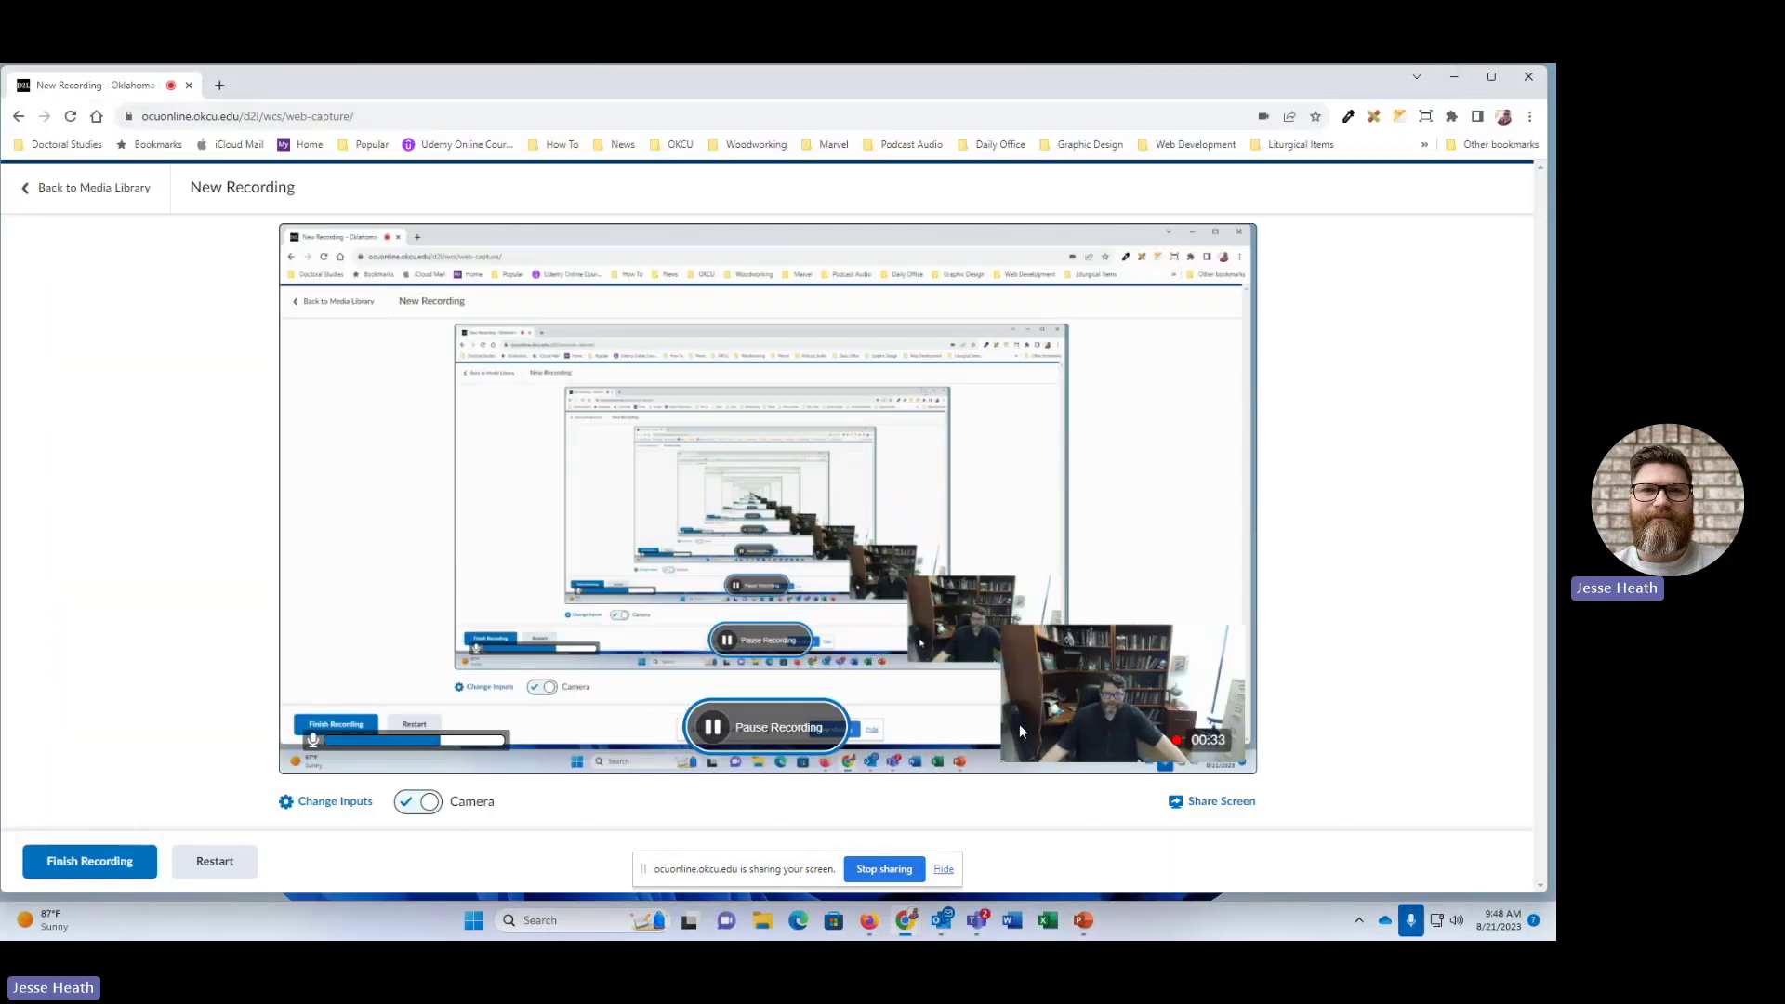
Step: Pause the recording, stop sharing the screen, and finish the 0:57 capture for review
{"action": "left_click", "coordinate": [725, 736]}
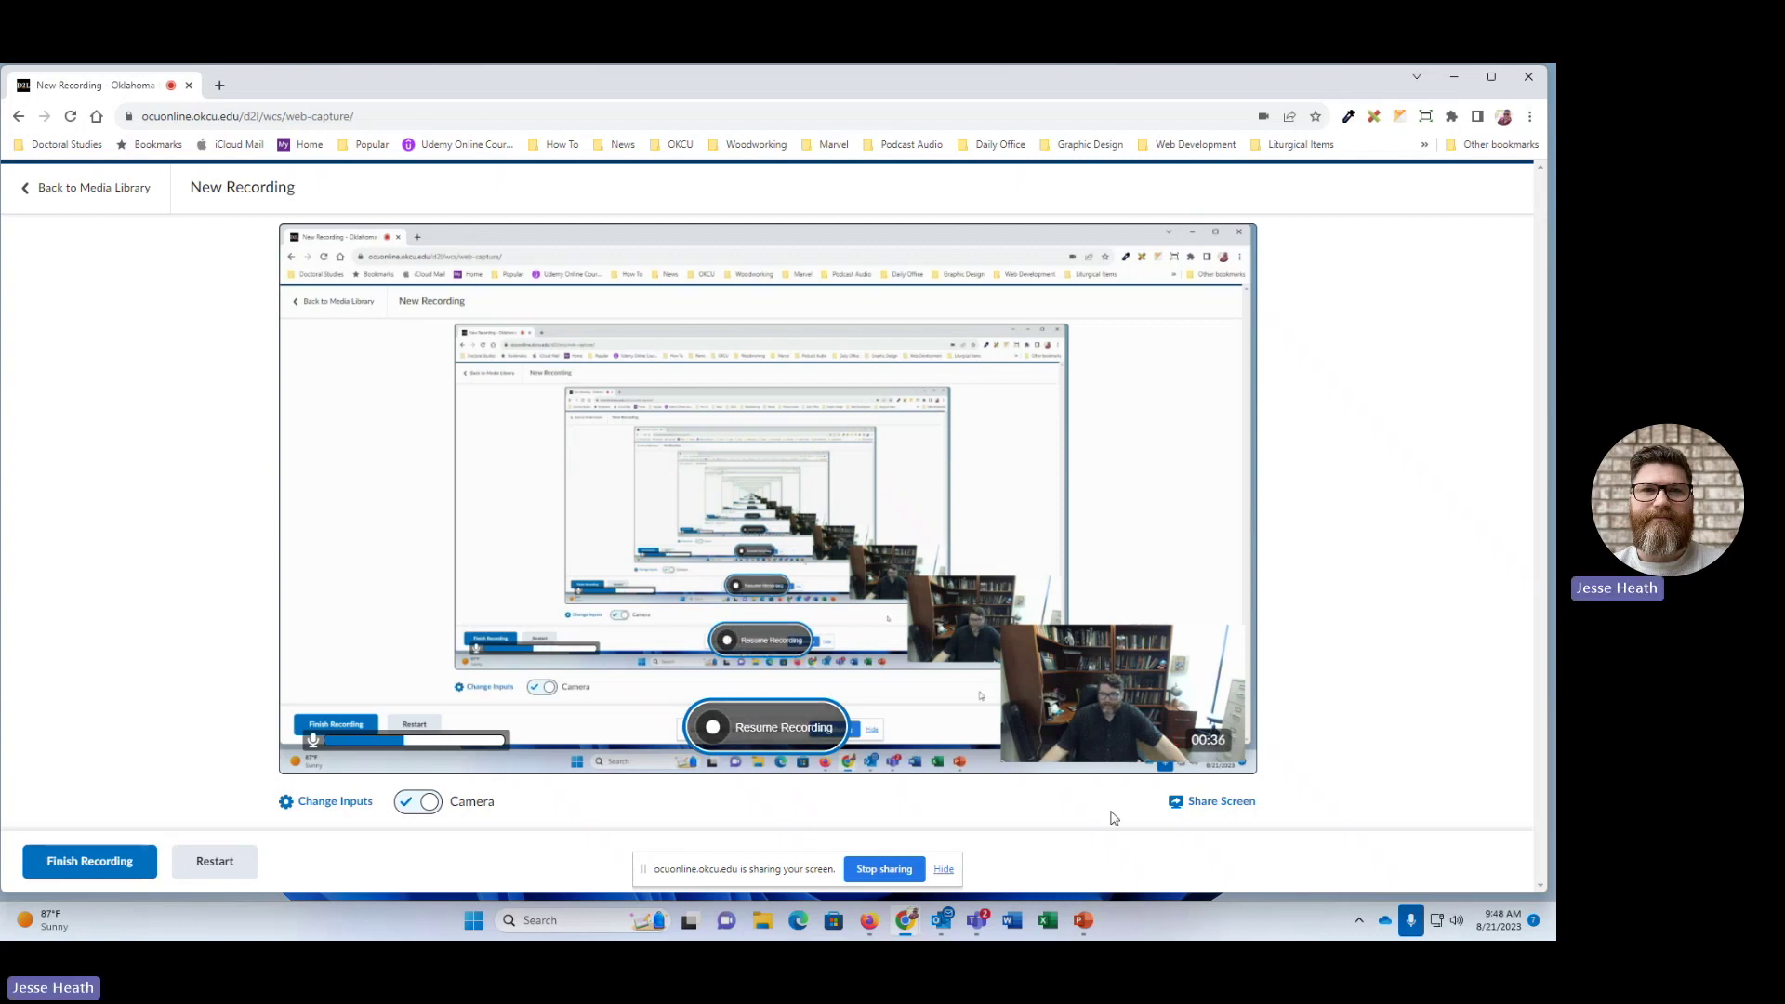
{"action": "left_click", "coordinate": [891, 870]}
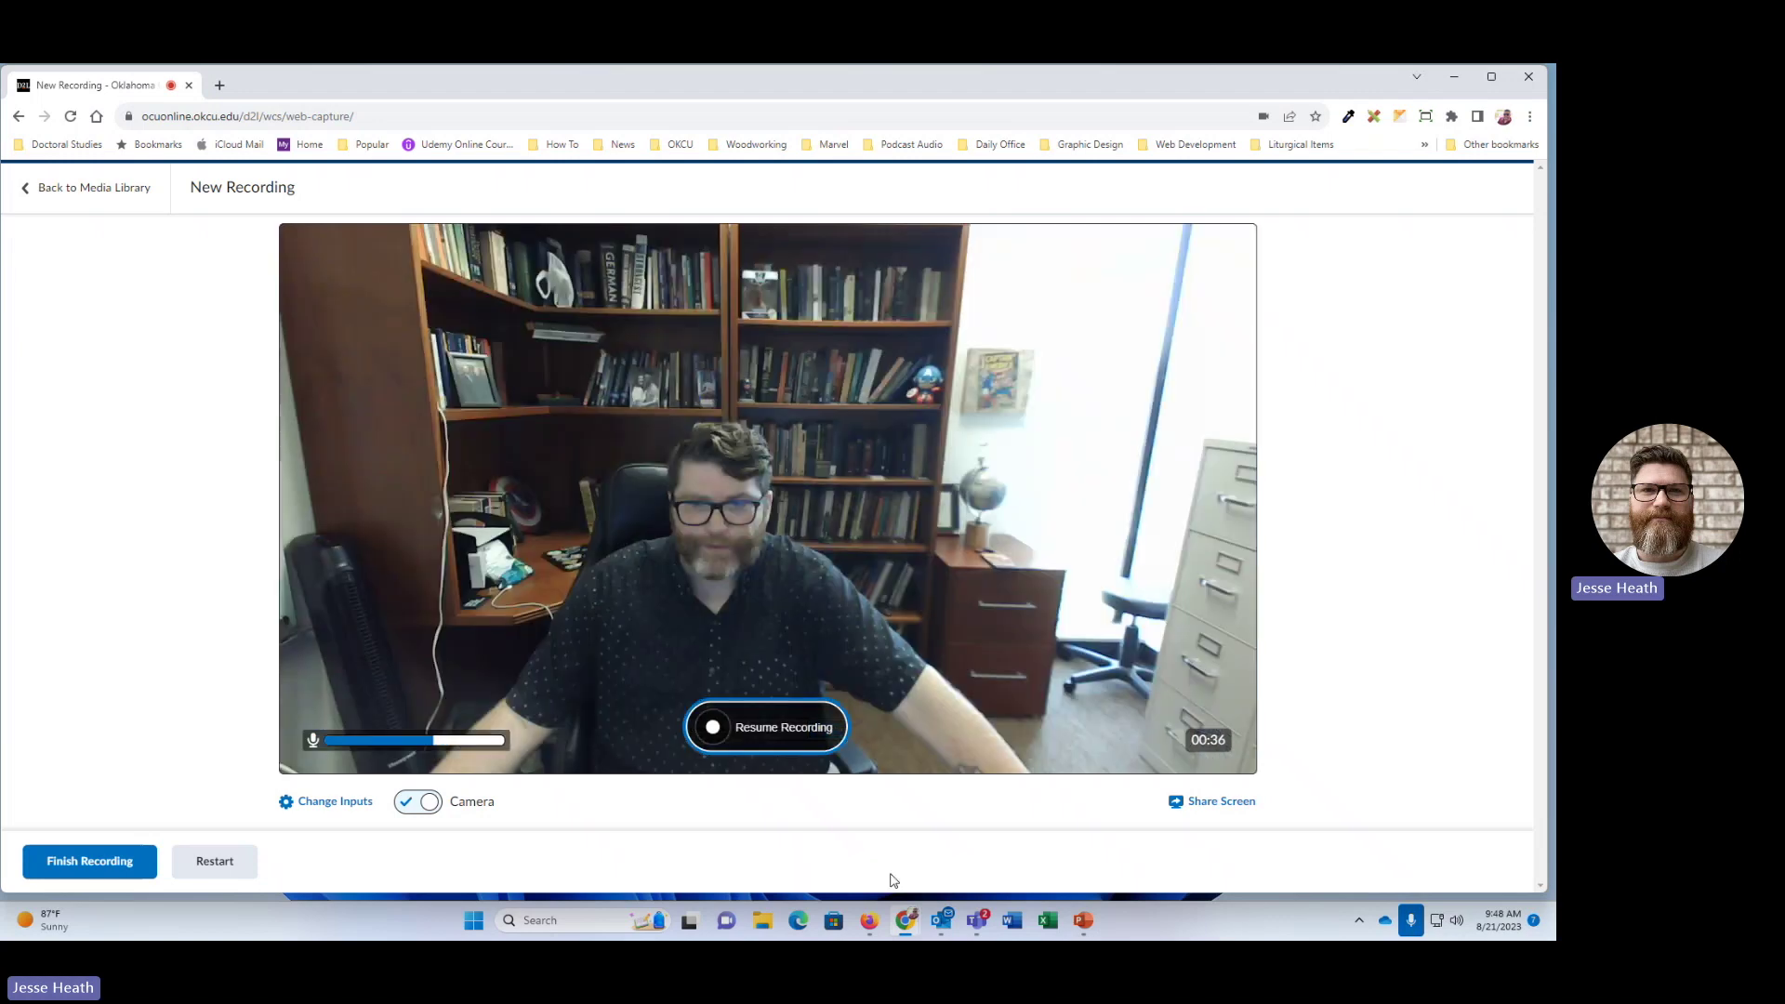
{"action": "left_click", "coordinate": [93, 872]}
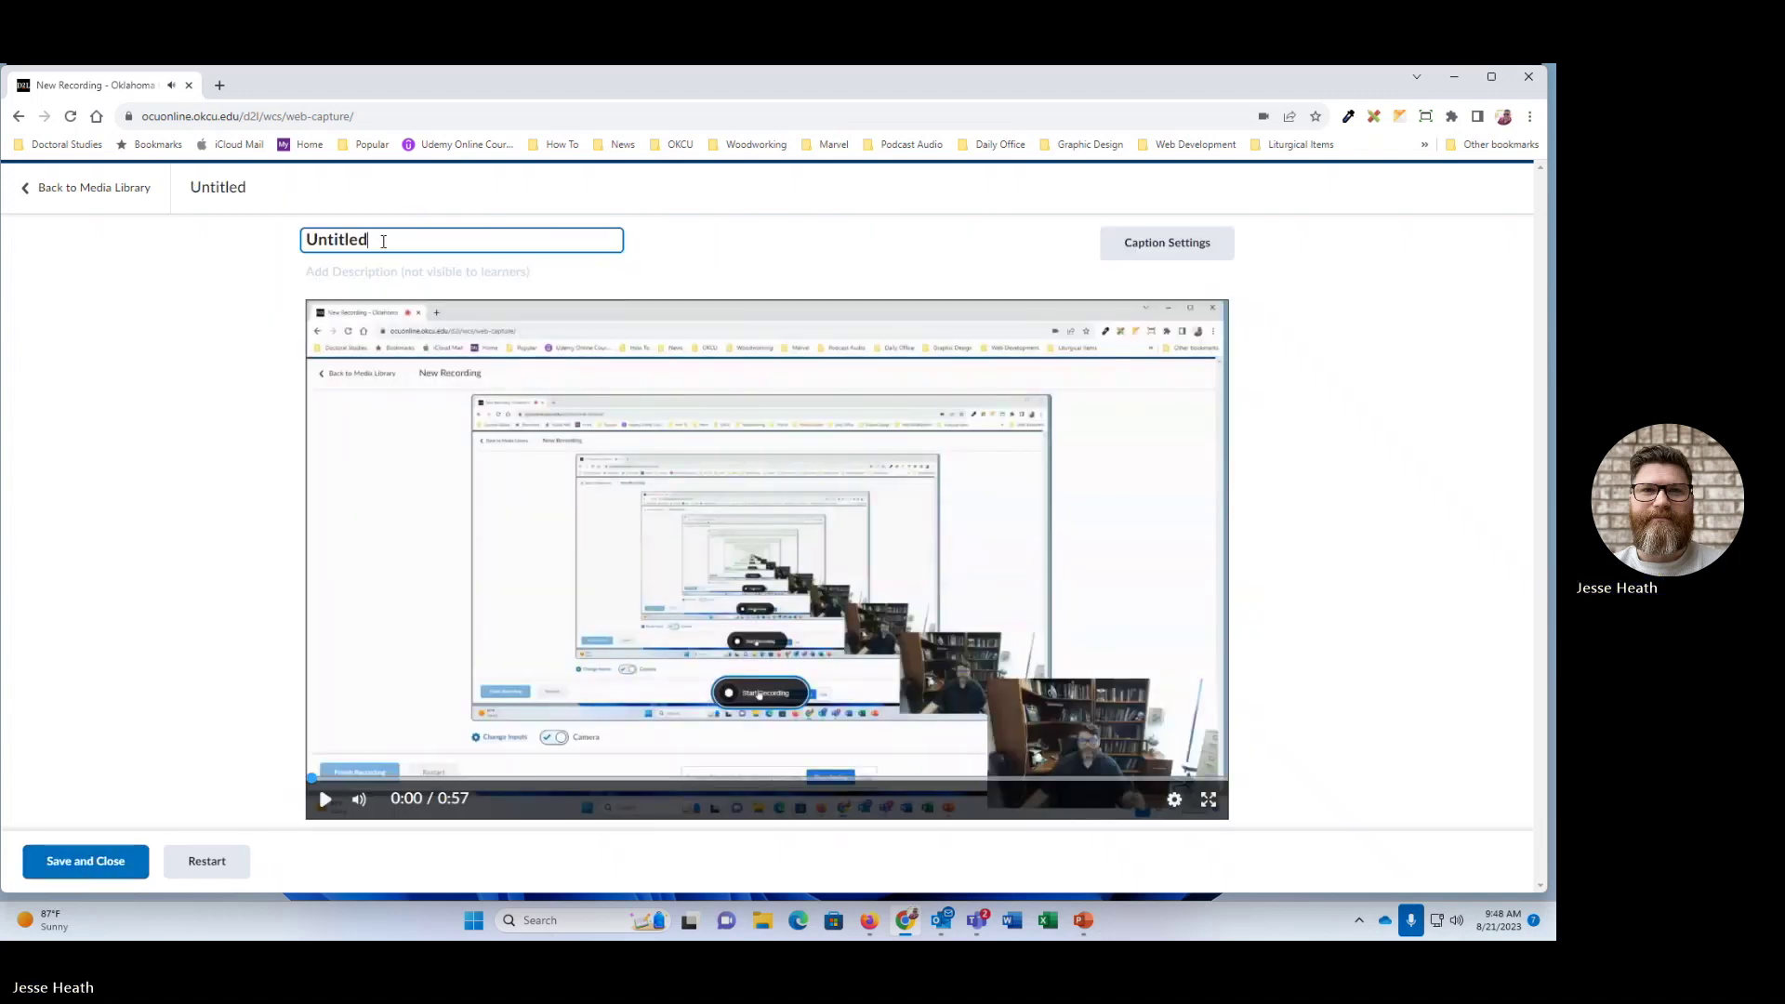
Step: Replace the 'Untitled' title with 'D2L Media Library Recording Test 2', fixing a typo along the way
{"action": "left_click_drag", "start_coordinate": [416, 242], "coordinate": [274, 229]}
{"action": "type", "text": "D2l Mod"}
{"action": "key", "text": "BackSpace"}
{"action": "key", "text": "BackSpace"}
{"action": "key", "text": "BackSpace"}
{"action": "key", "text": "BackSpace"}
{"action": "key", "text": "BackSpace"}
{"action": "type", "text": "L Media Librar"}
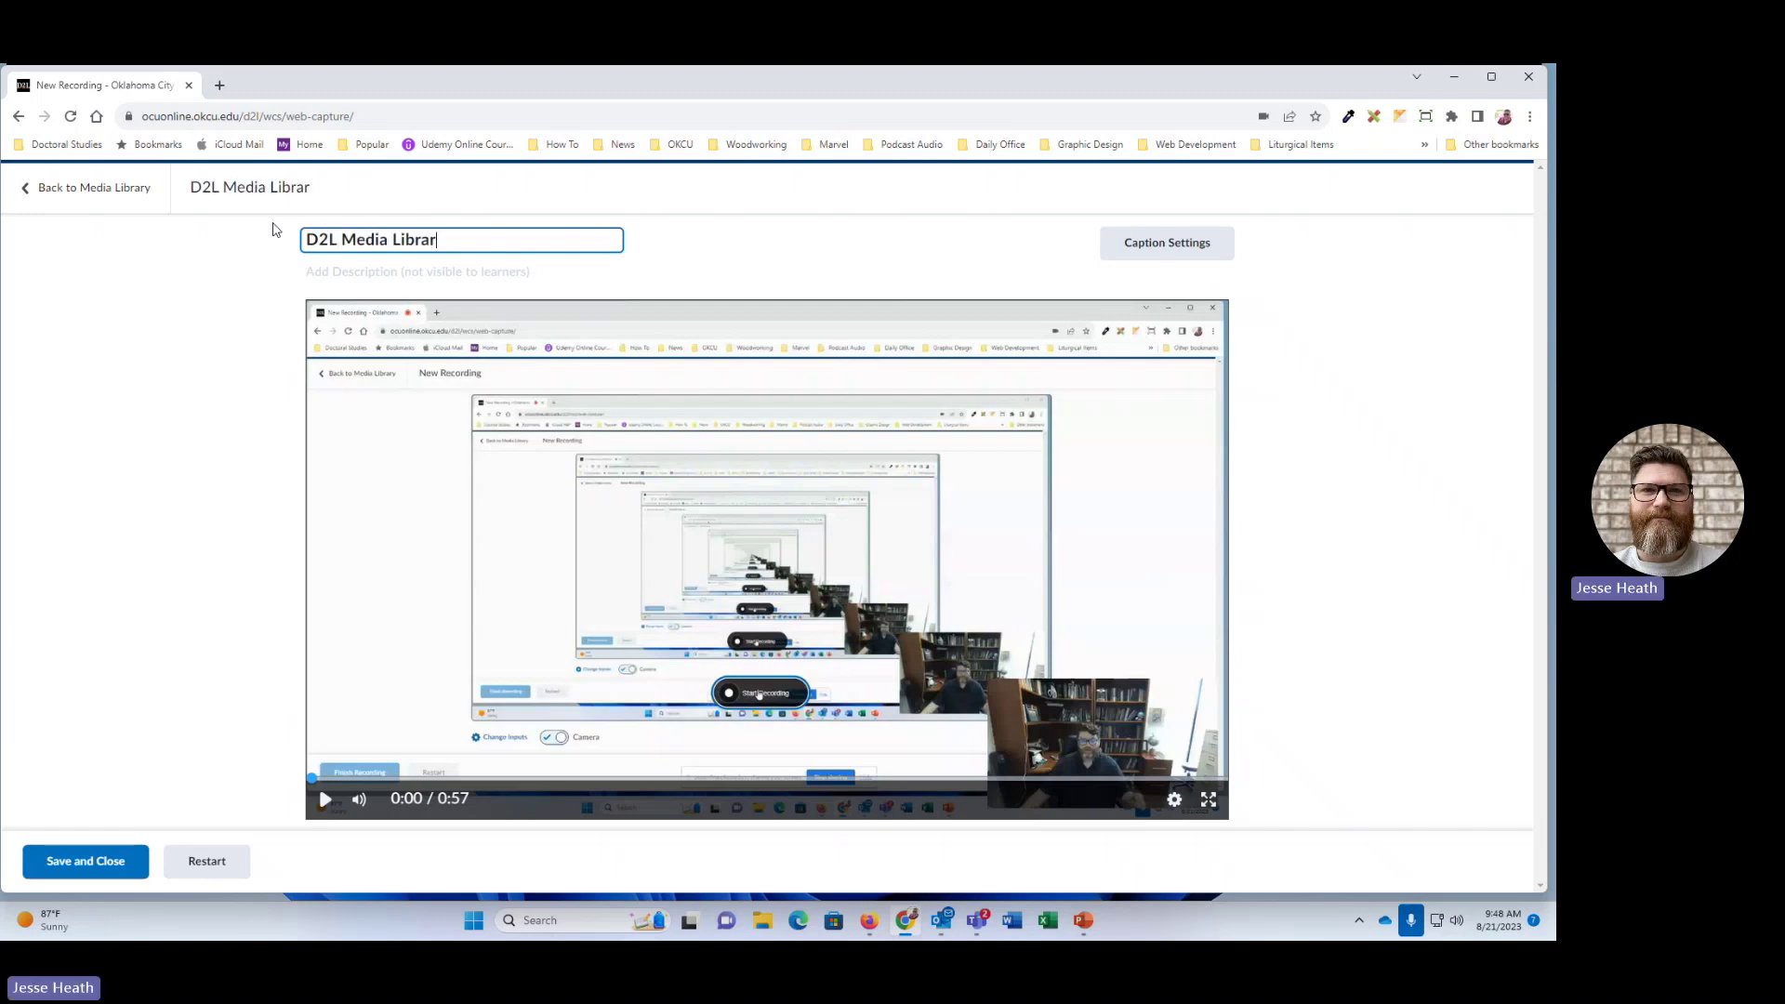
{"action": "type", "text": "y Recording Test 2"}
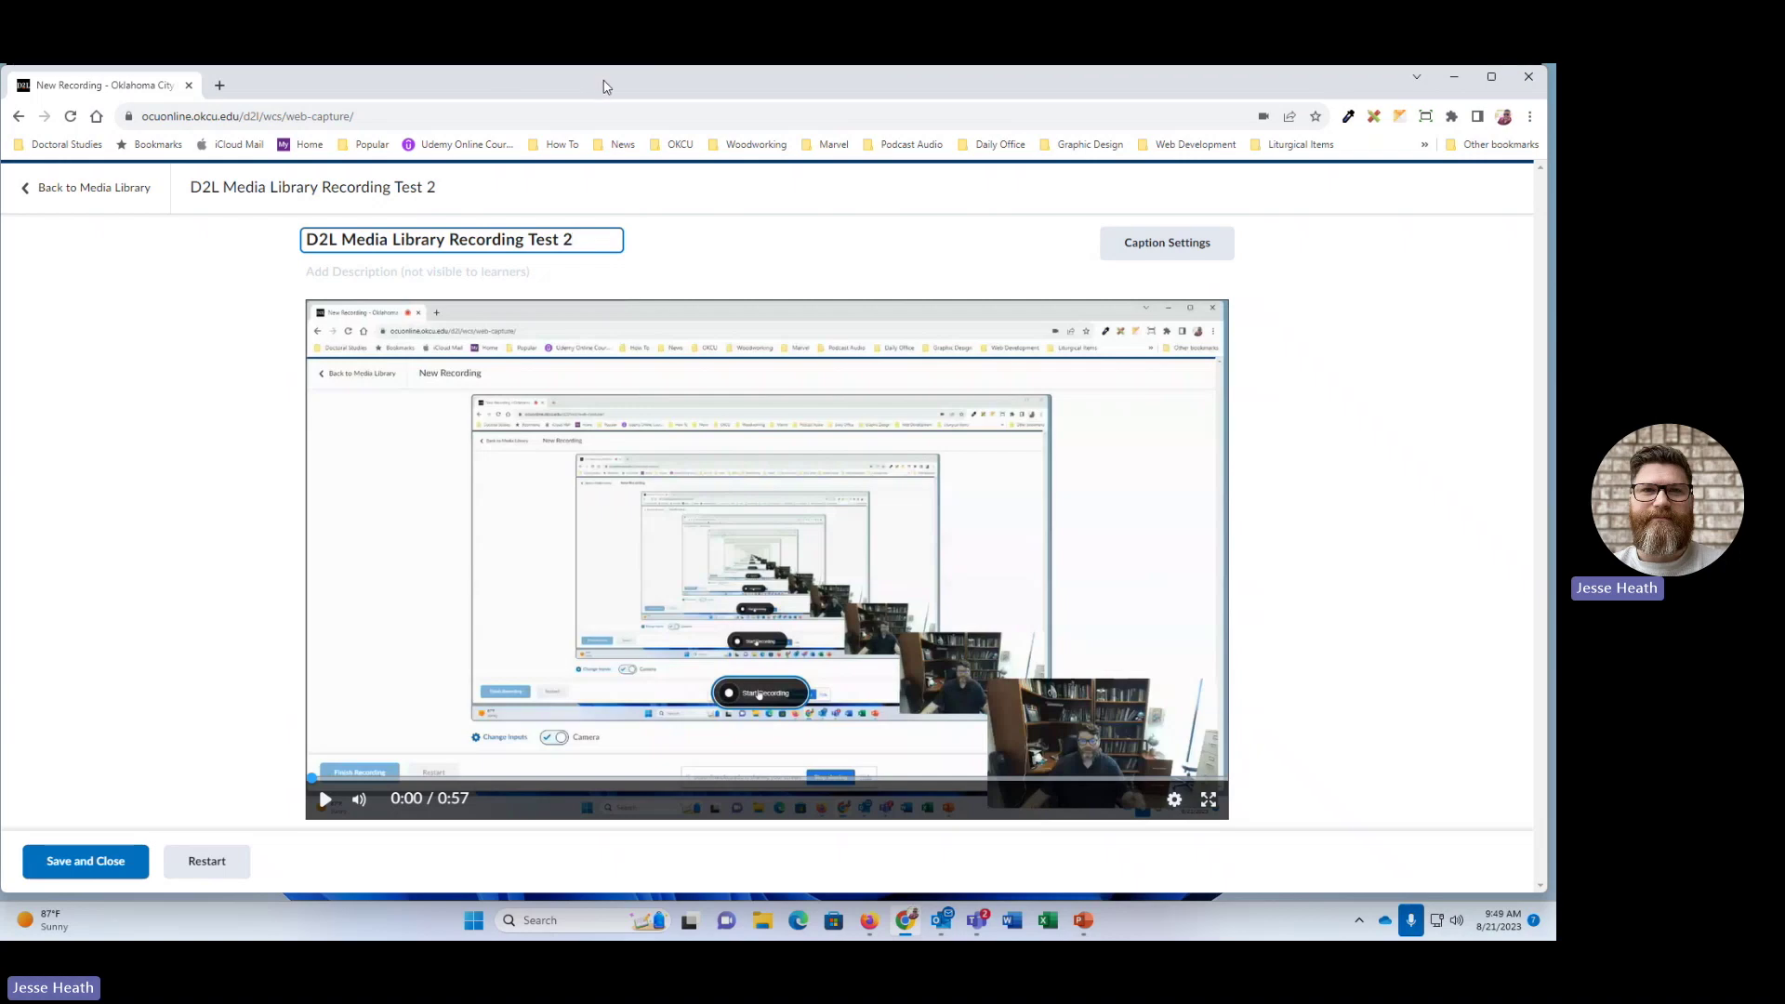
Step: Enable automatic caption generation in English (United States) in the recording's Caption Settings
{"action": "left_click", "coordinate": [1164, 257]}
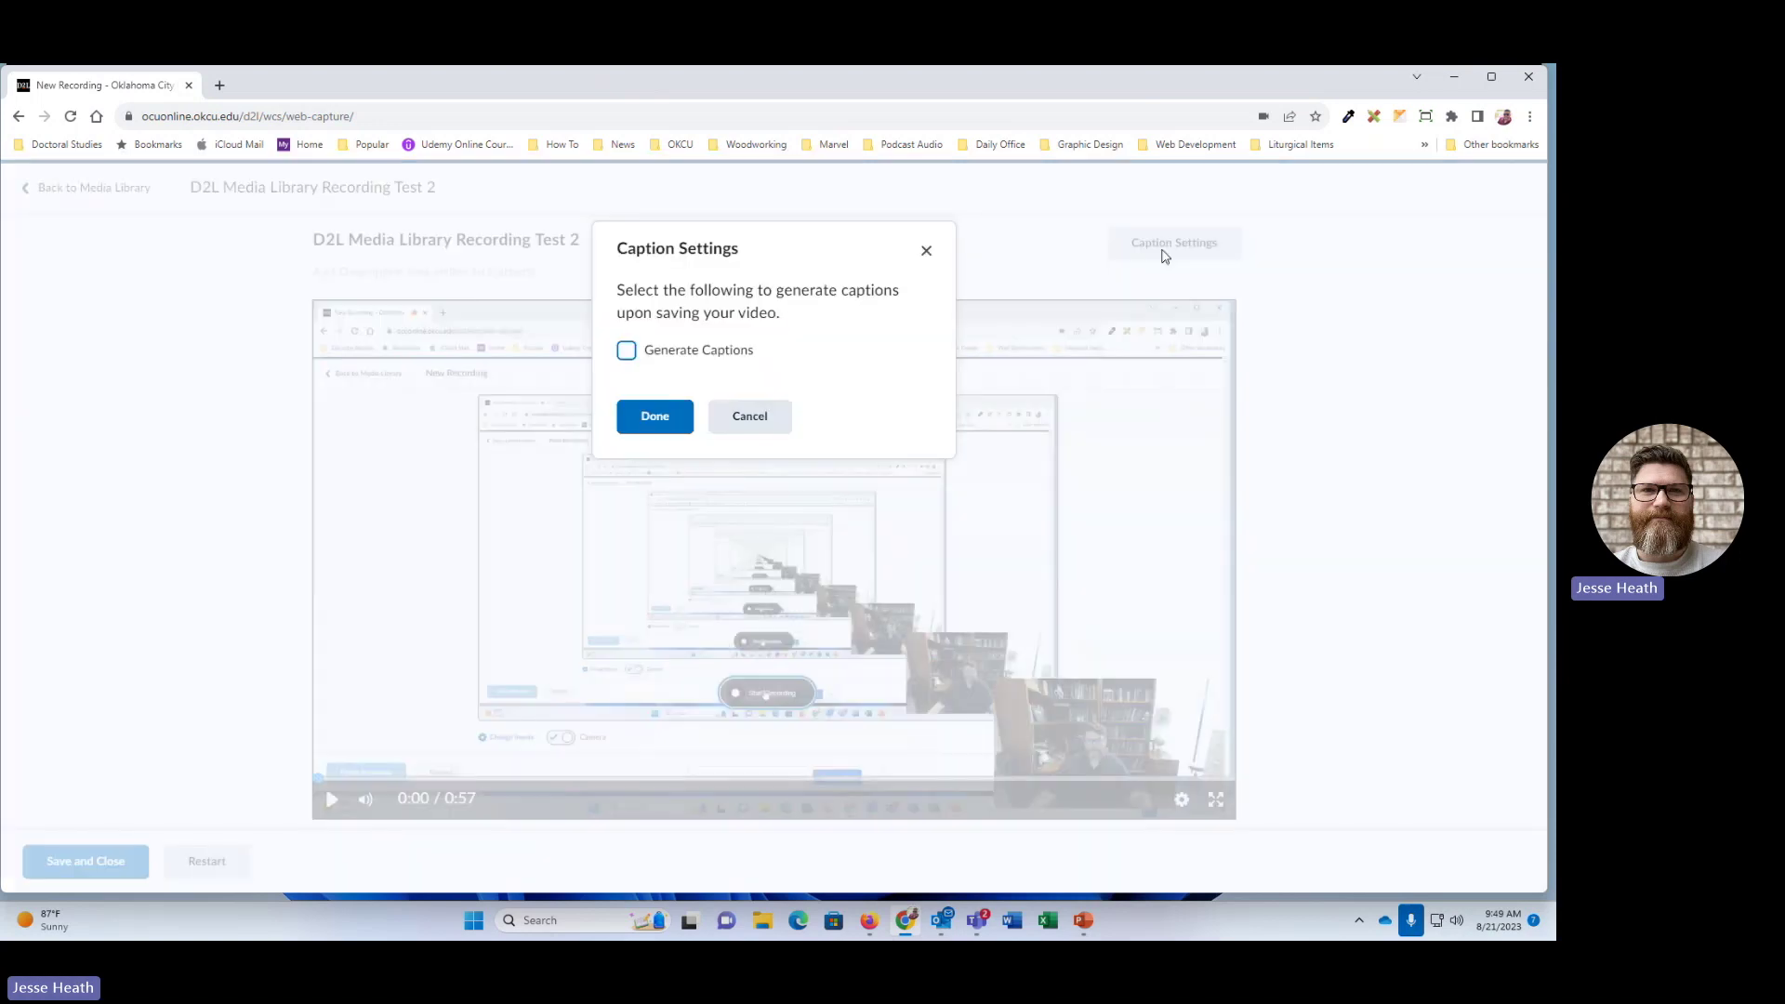
{"action": "left_click", "coordinate": [627, 352]}
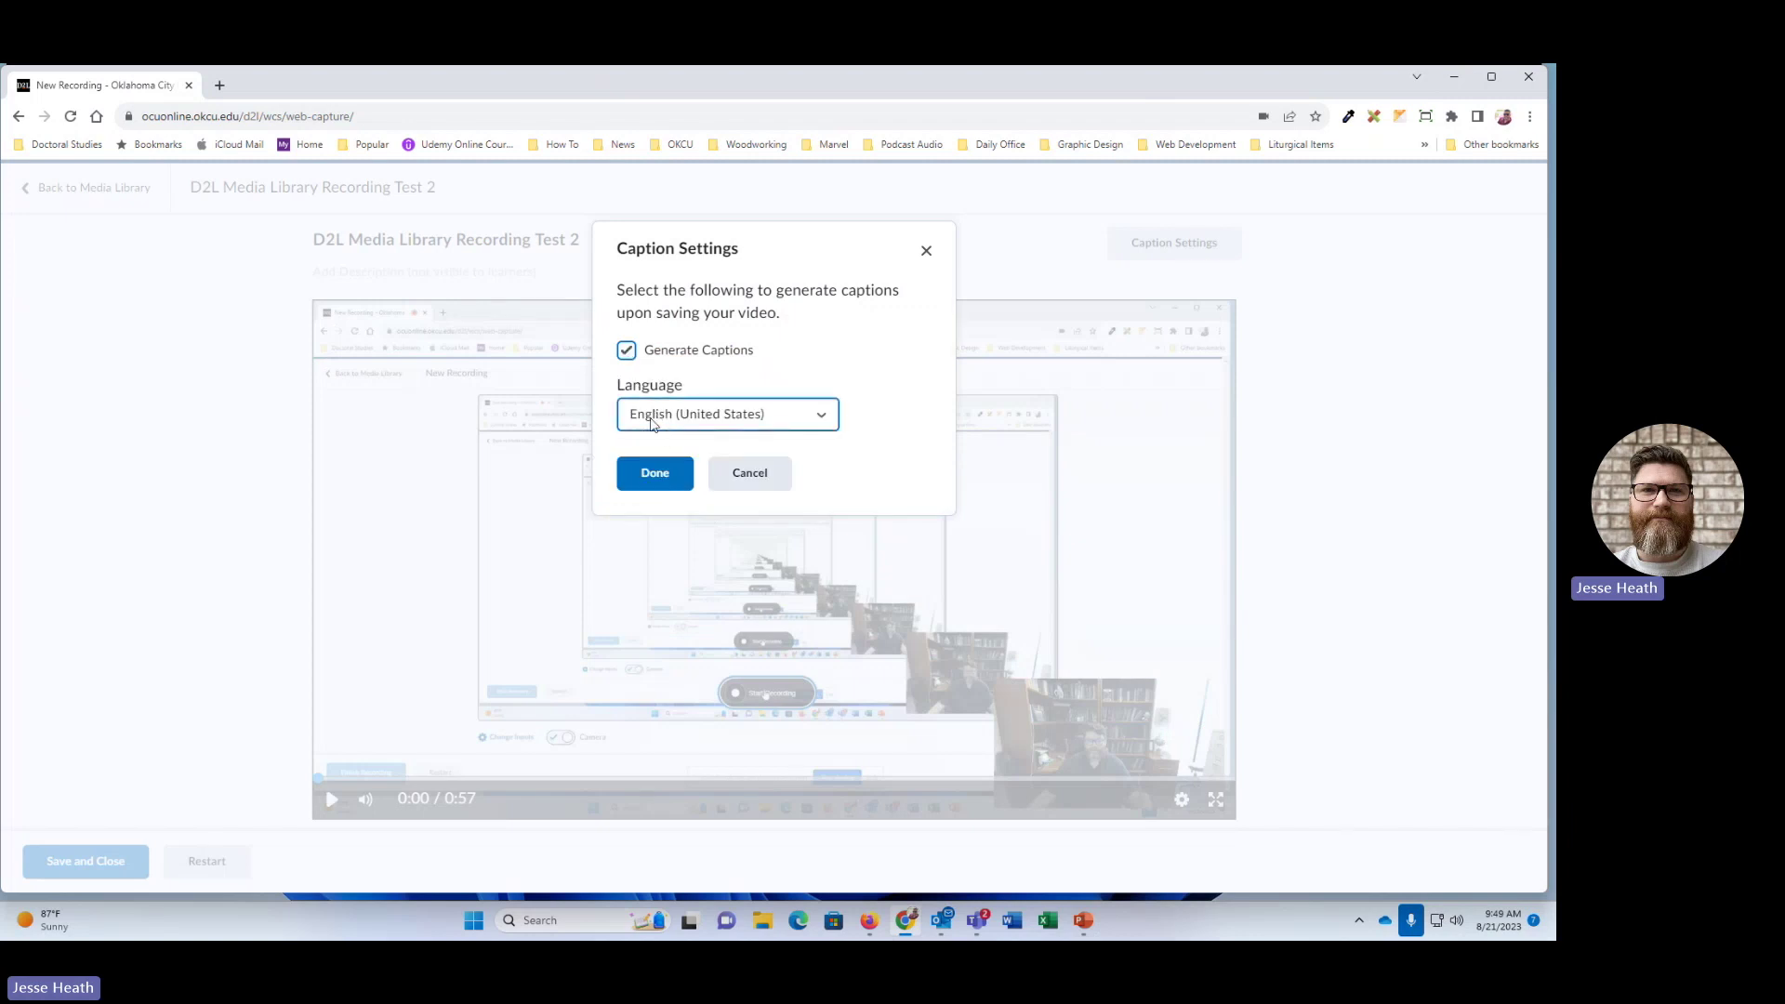
{"action": "left_click", "coordinate": [648, 476]}
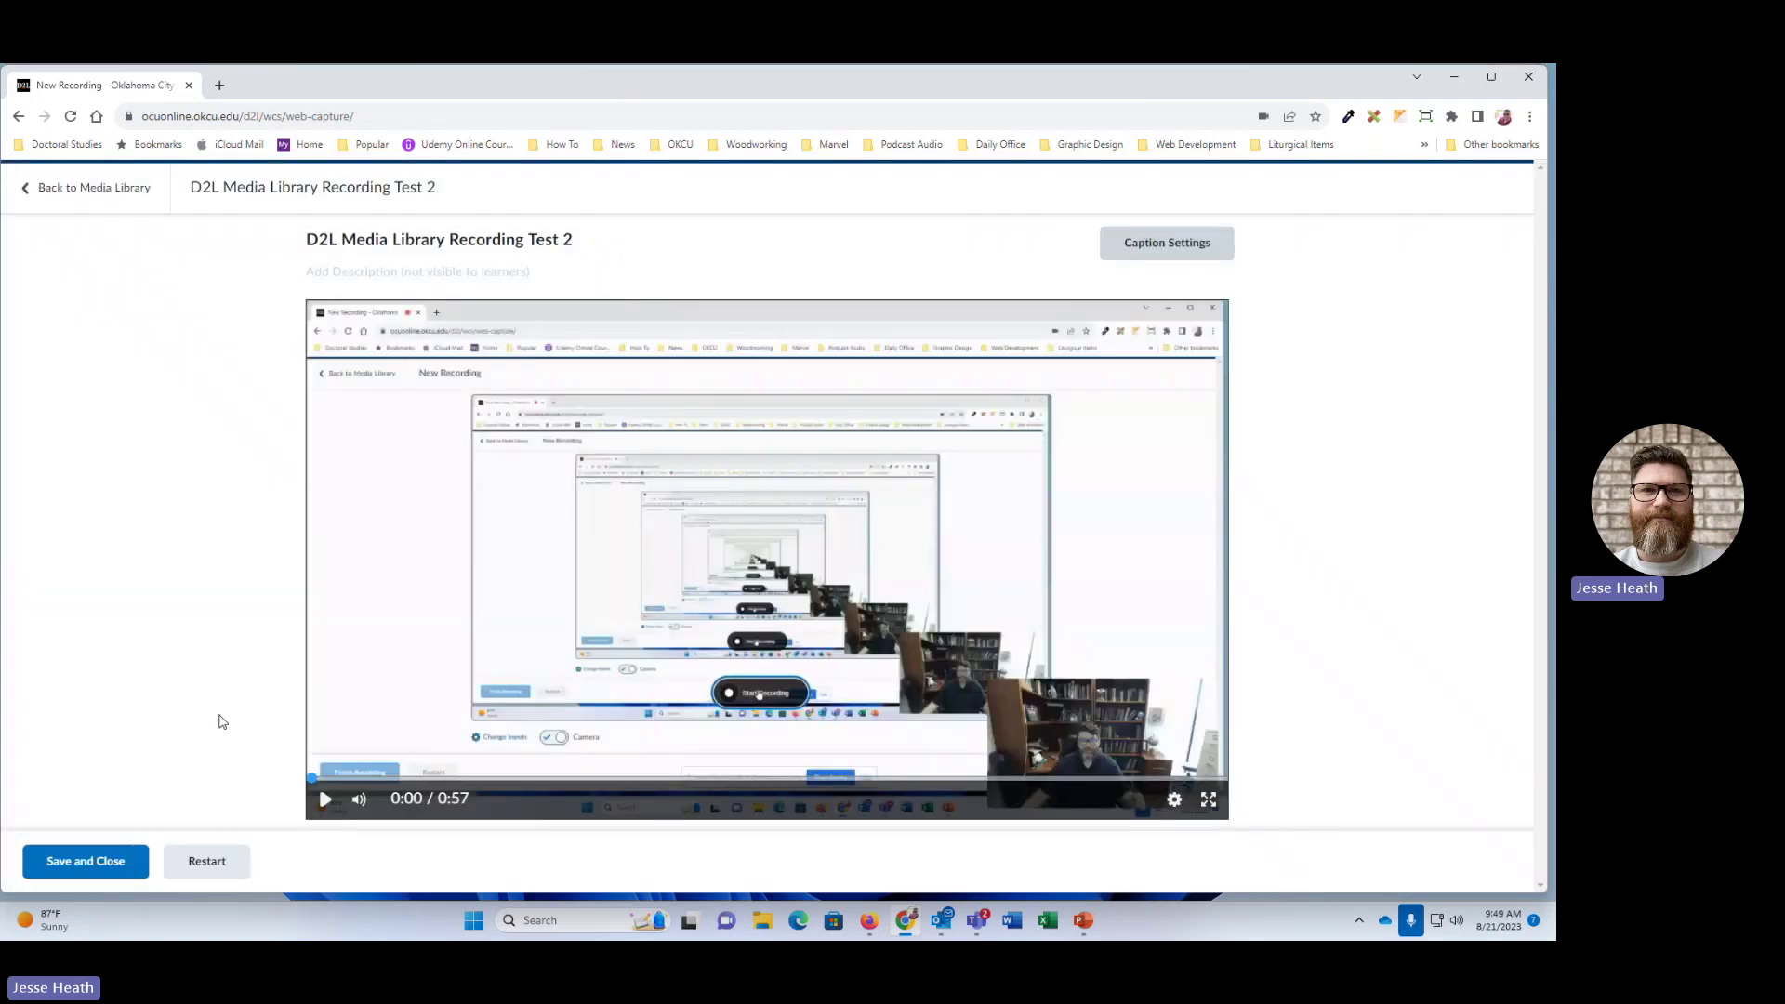
Step: Save and close the recording, then return to the sandbox course's Announcements
{"action": "left_click", "coordinate": [112, 865]}
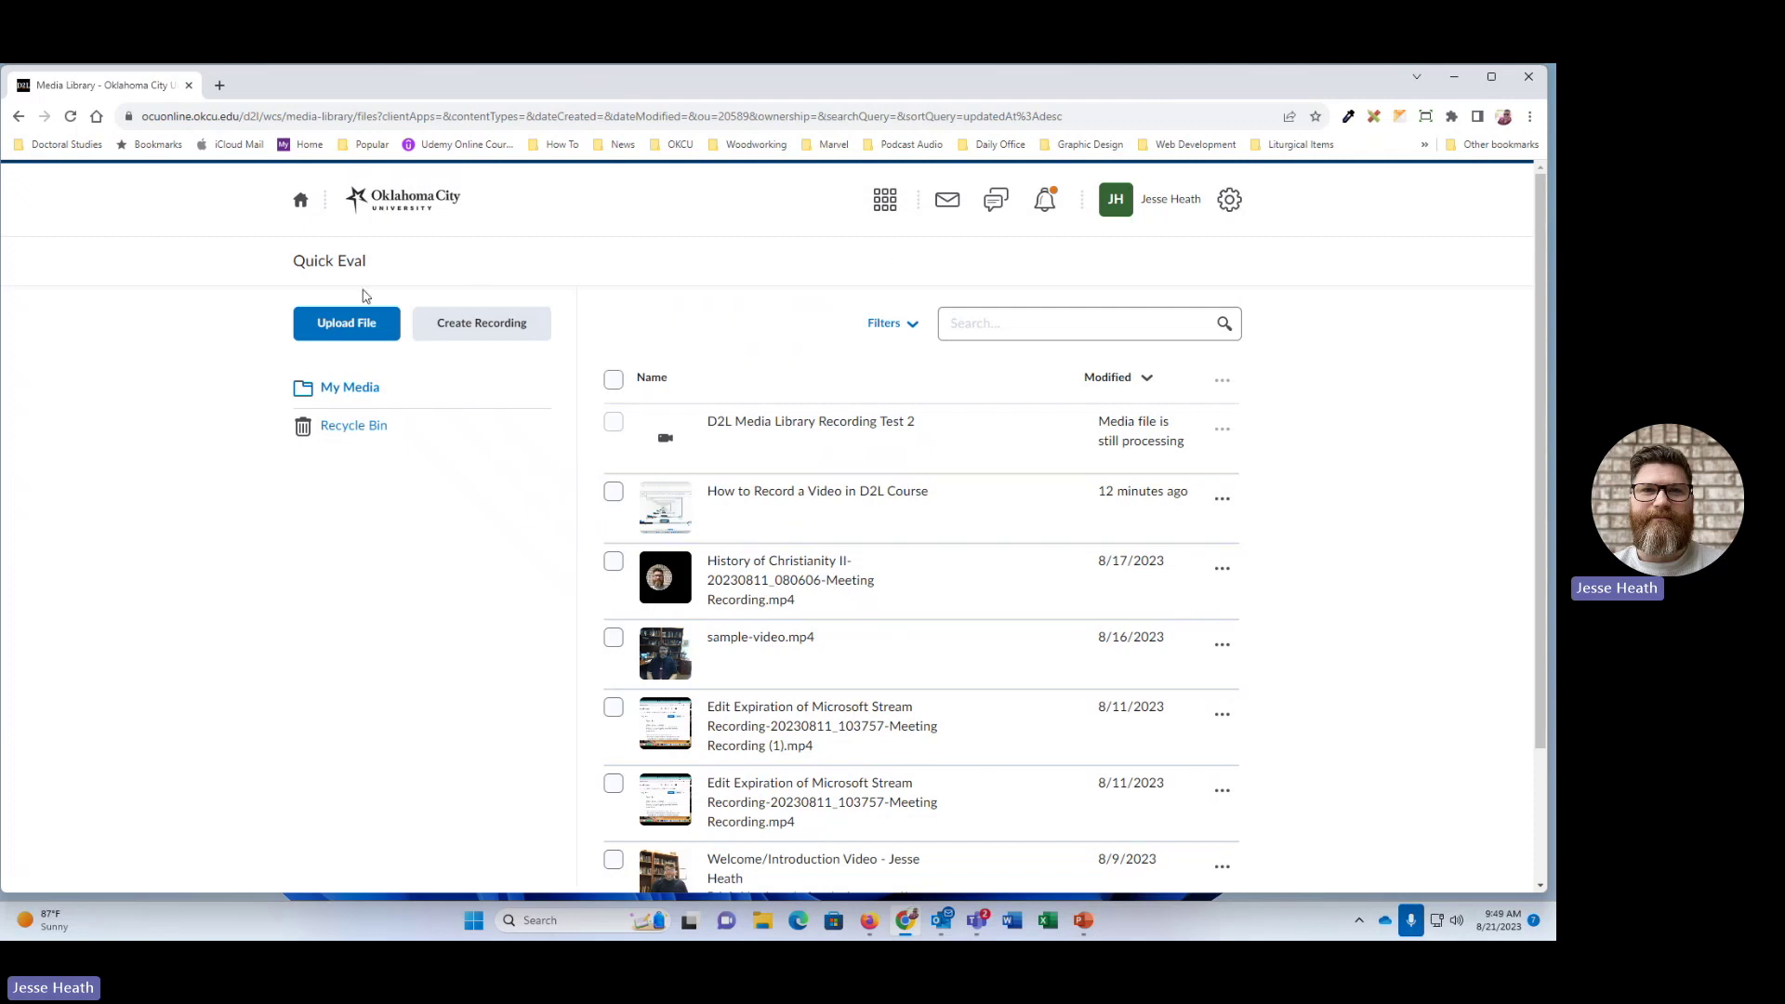
{"action": "left_click", "coordinate": [884, 199]}
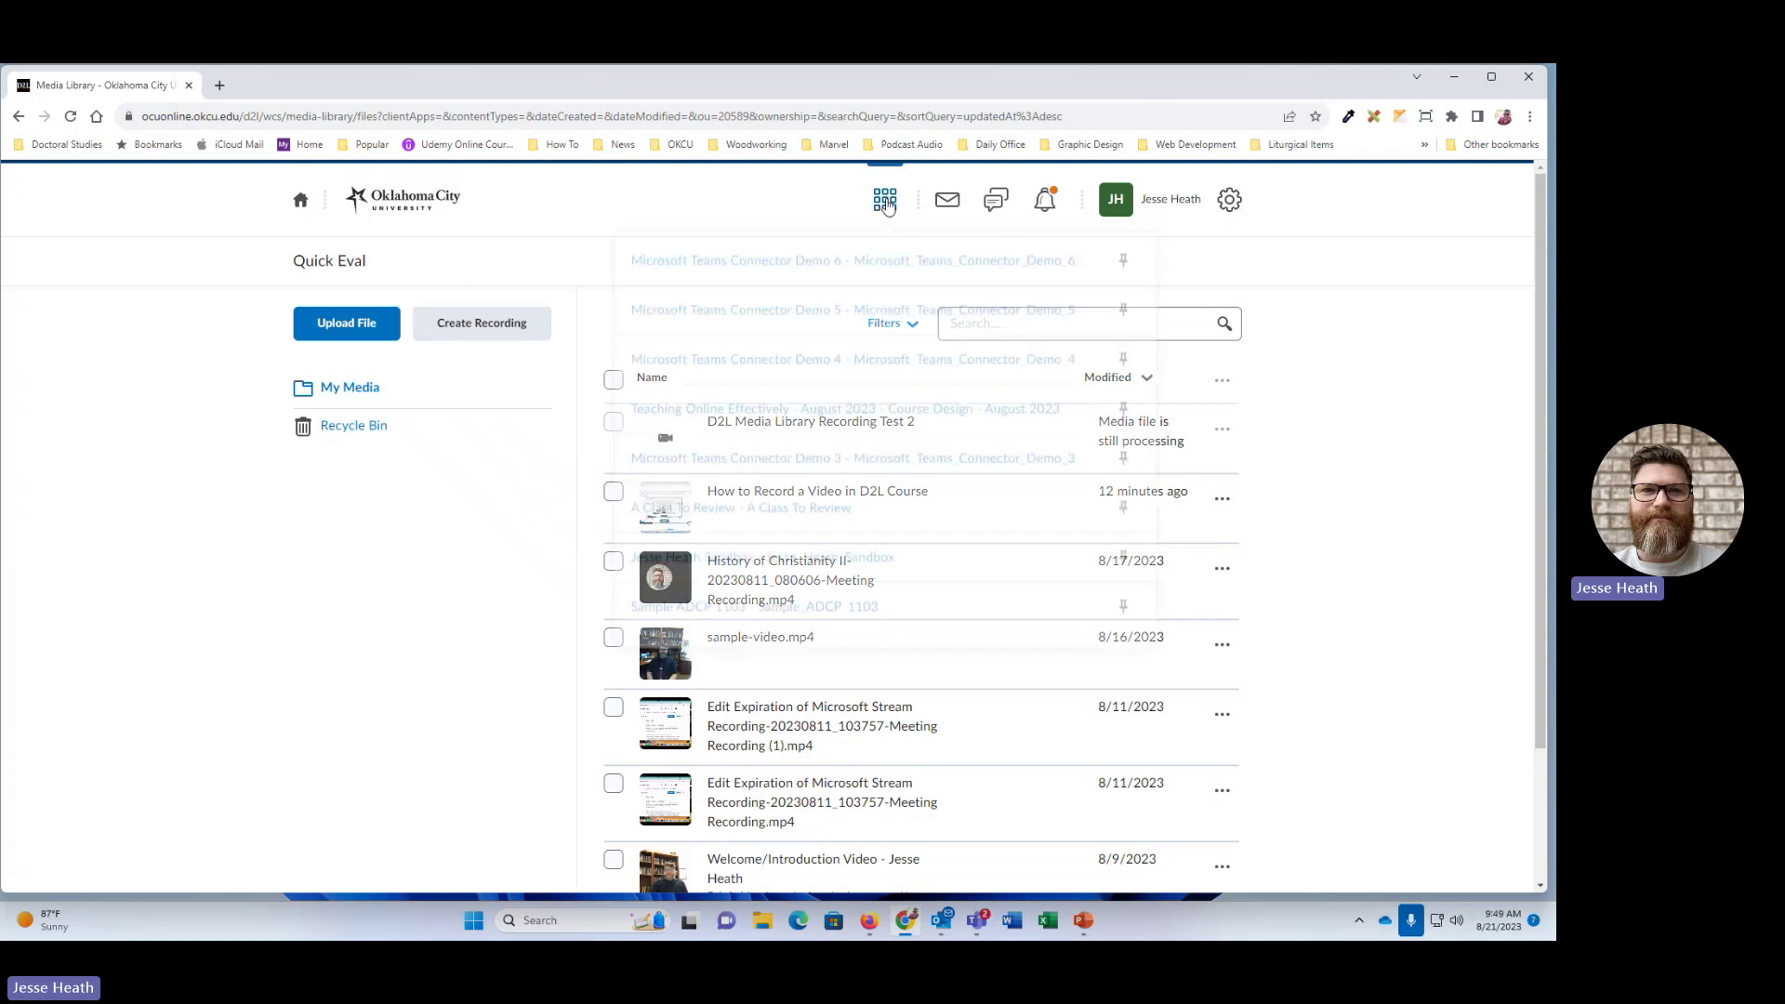
{"action": "left_click", "coordinate": [733, 565]}
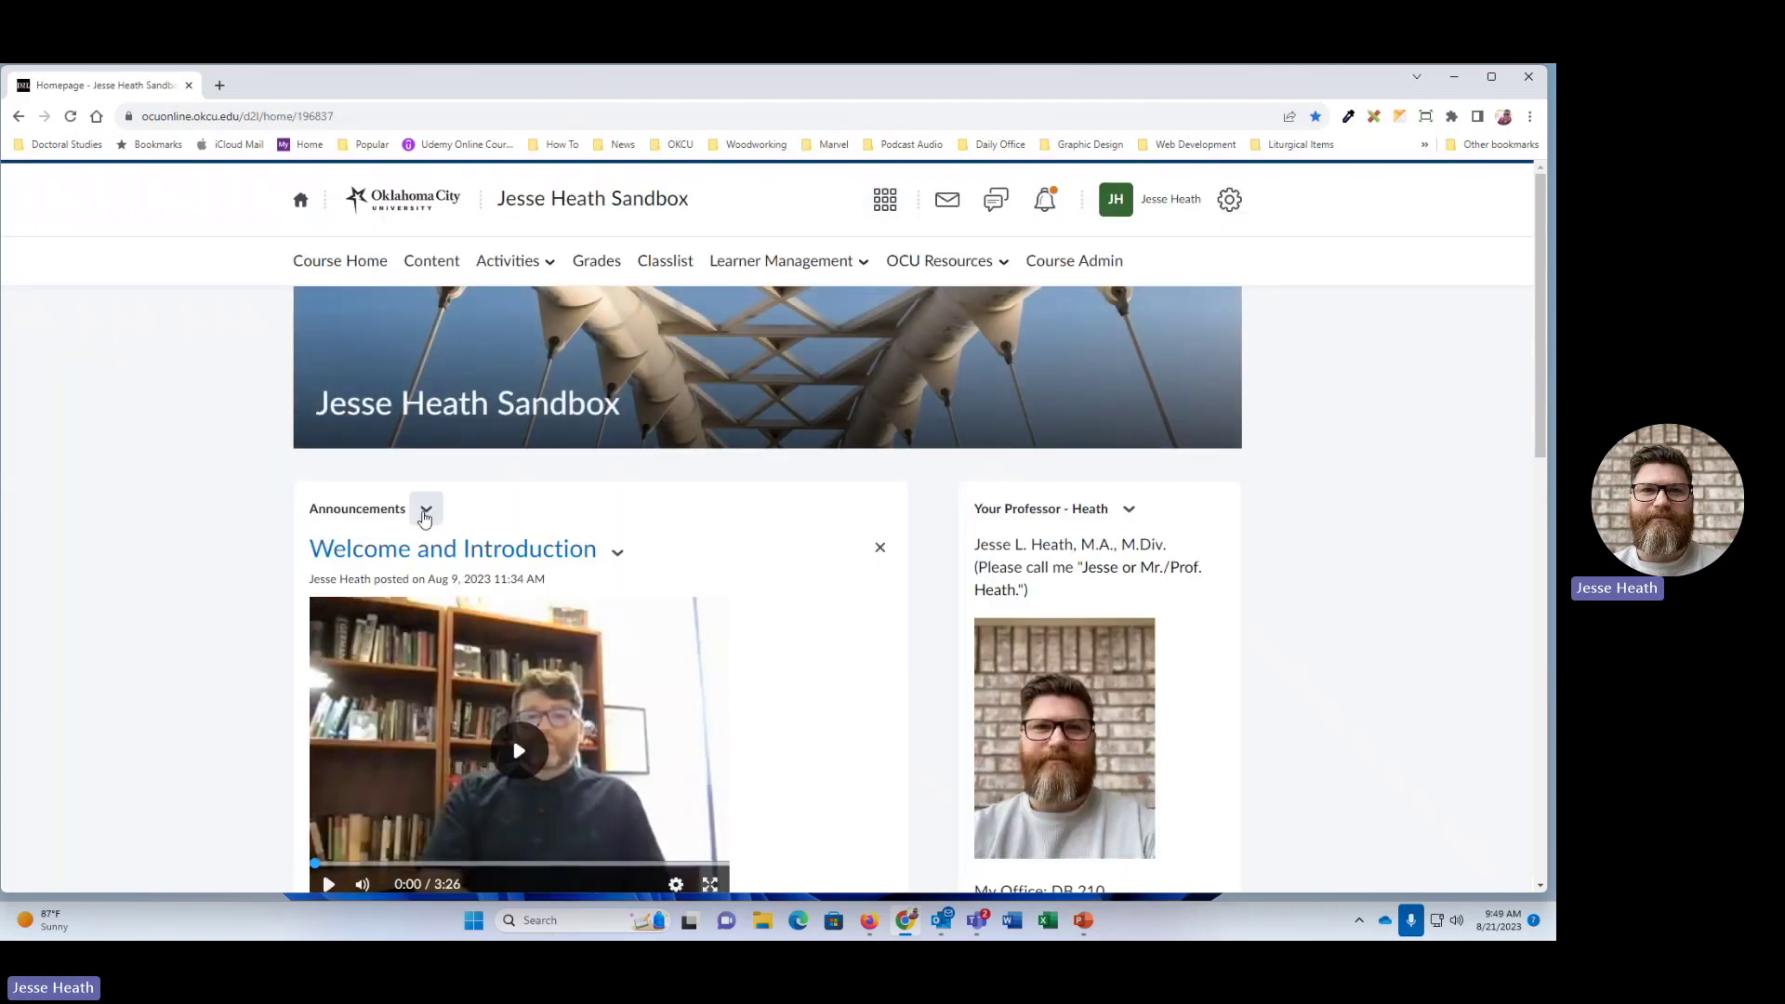
{"action": "left_click", "coordinate": [425, 512]}
Step: Create a new announcement headlined 'Test' and bring up the insert-media options for its body
{"action": "left_click", "coordinate": [476, 601]}
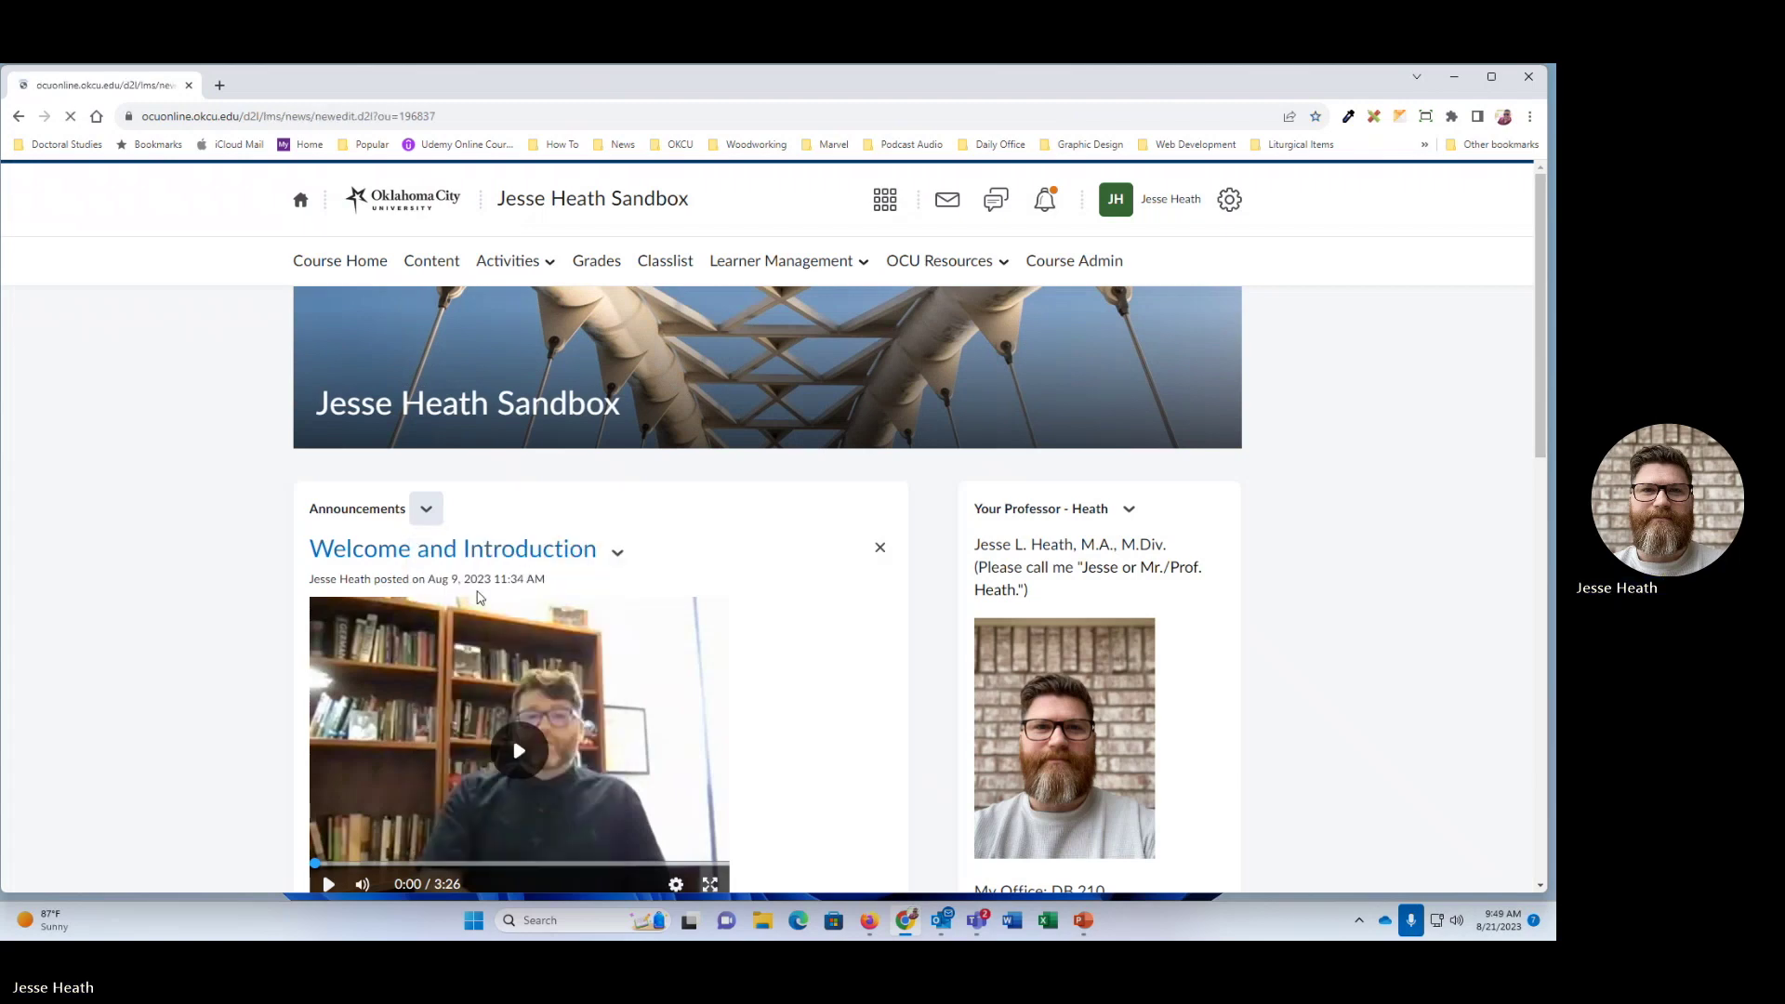
{"action": "left_click", "coordinate": [381, 465]}
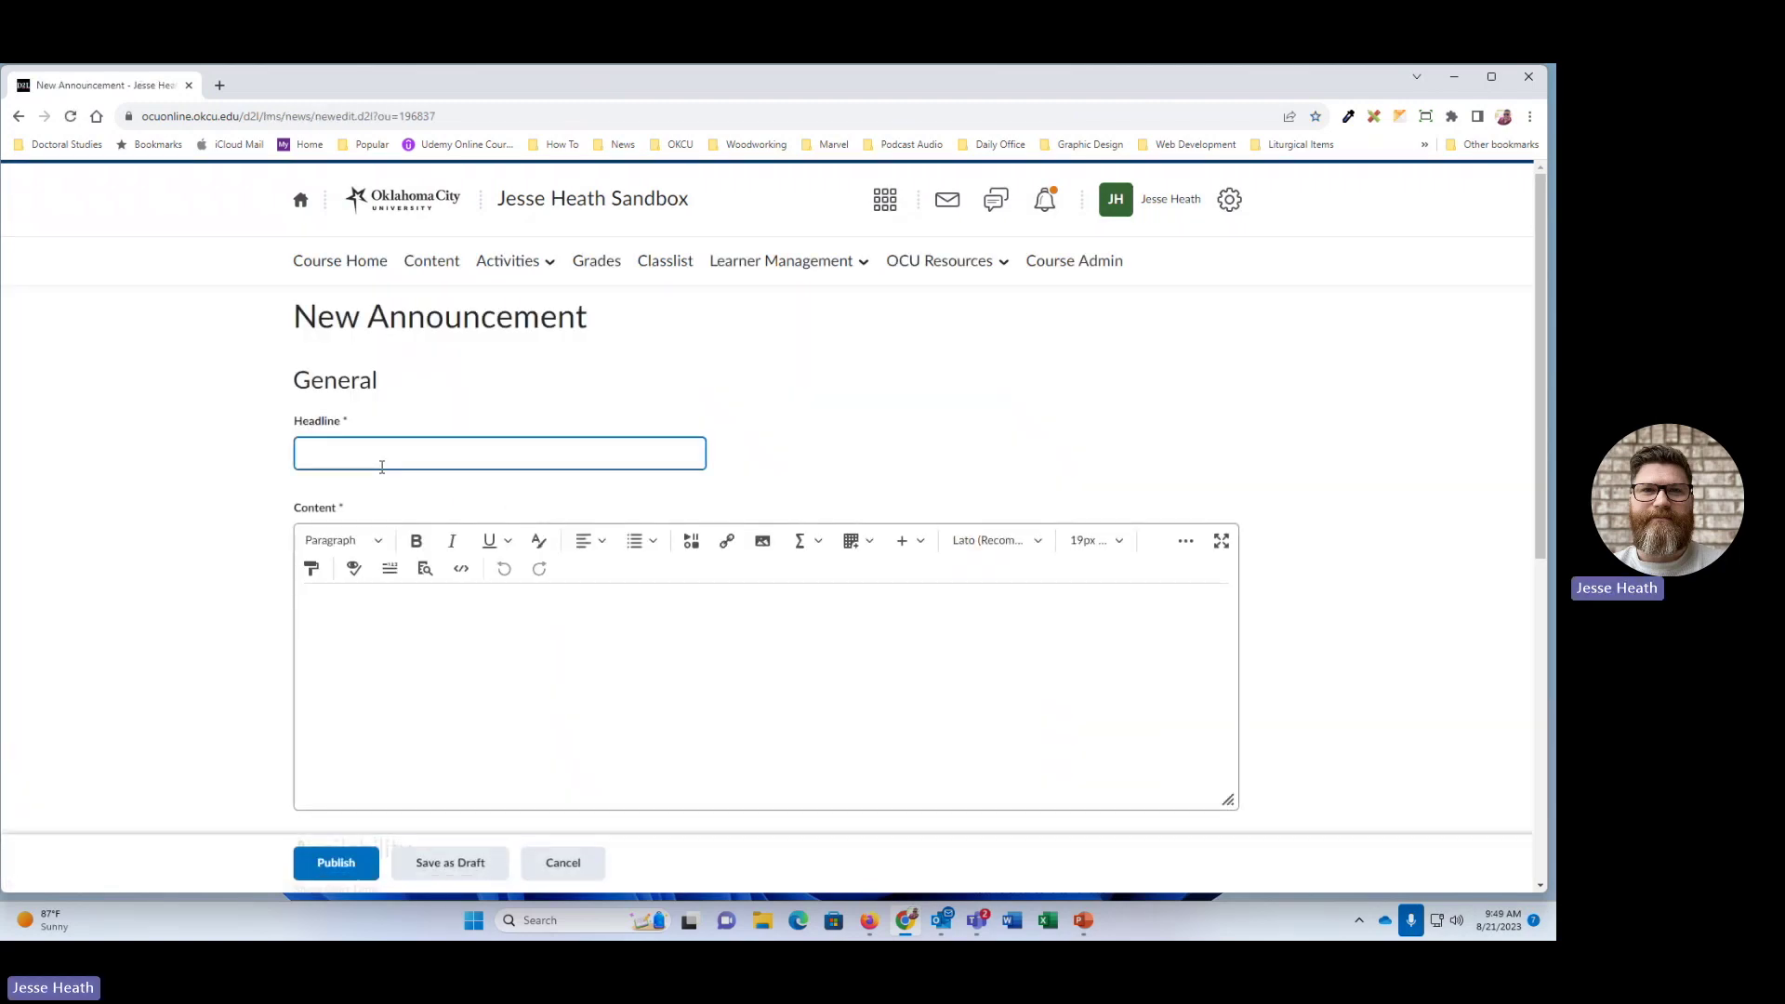
{"action": "type", "text": "Test"}
{"action": "left_click", "coordinate": [556, 690]}
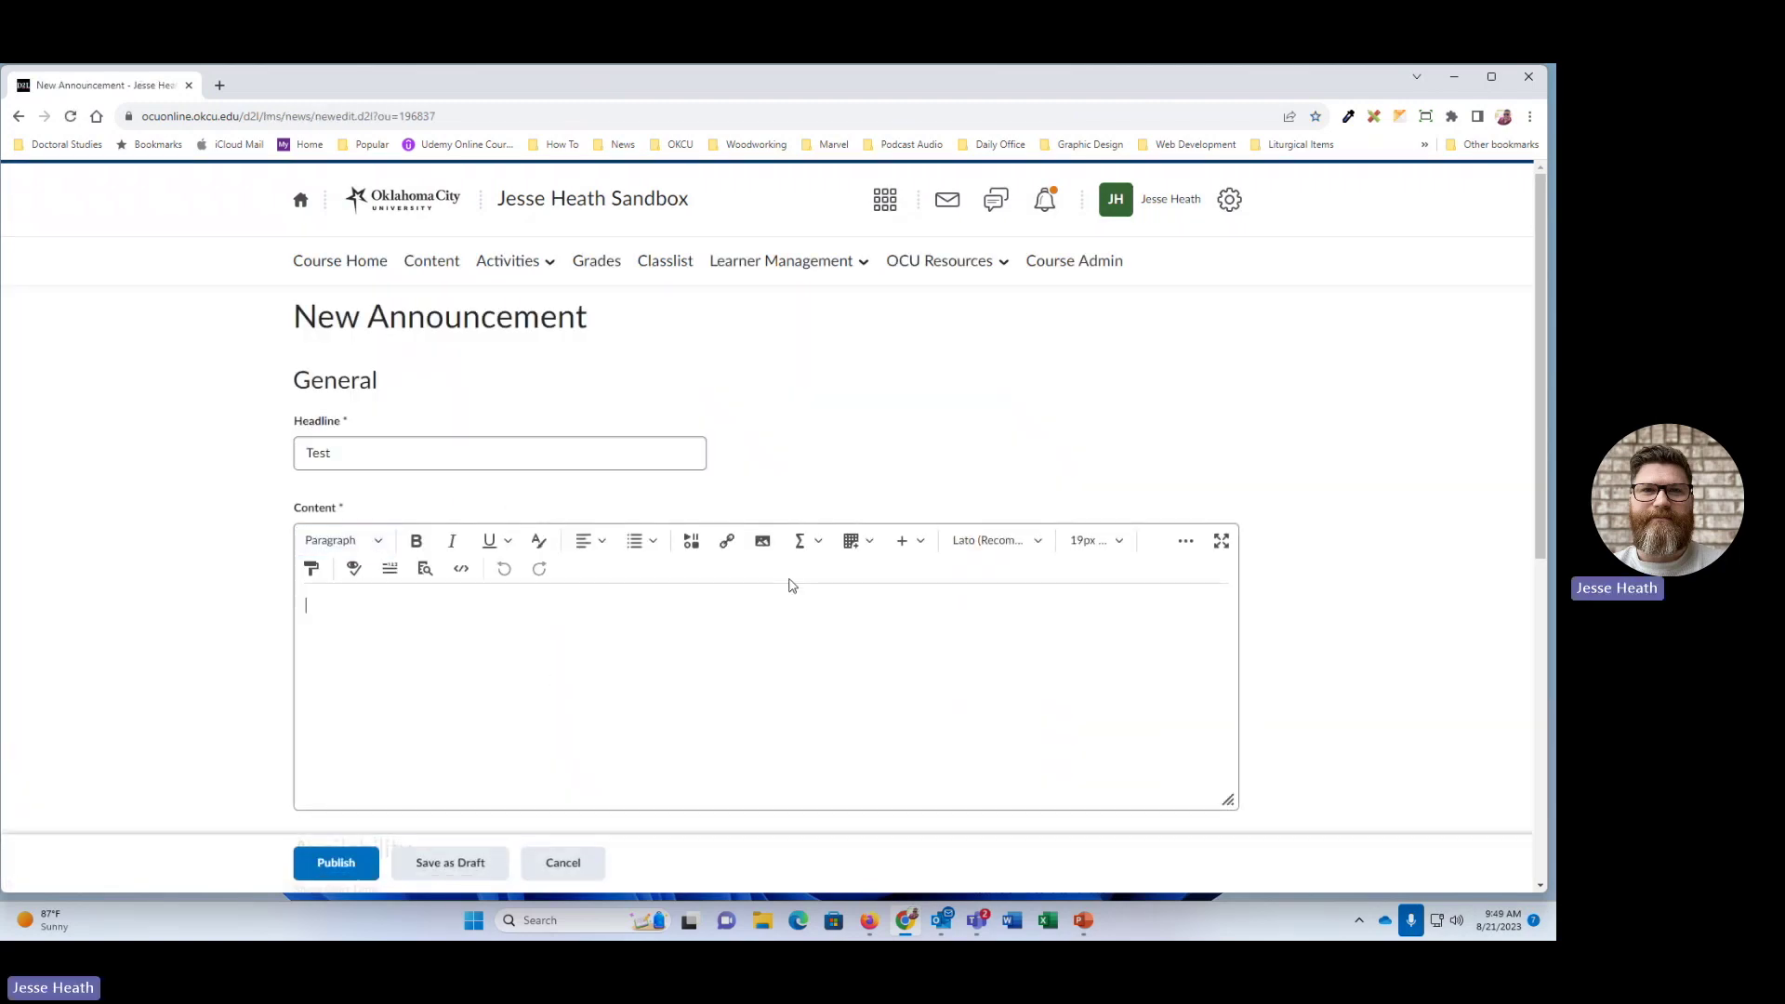
{"action": "scroll", "coordinate": [661, 614], "scroll_direction": "down", "scroll_amount": 1}
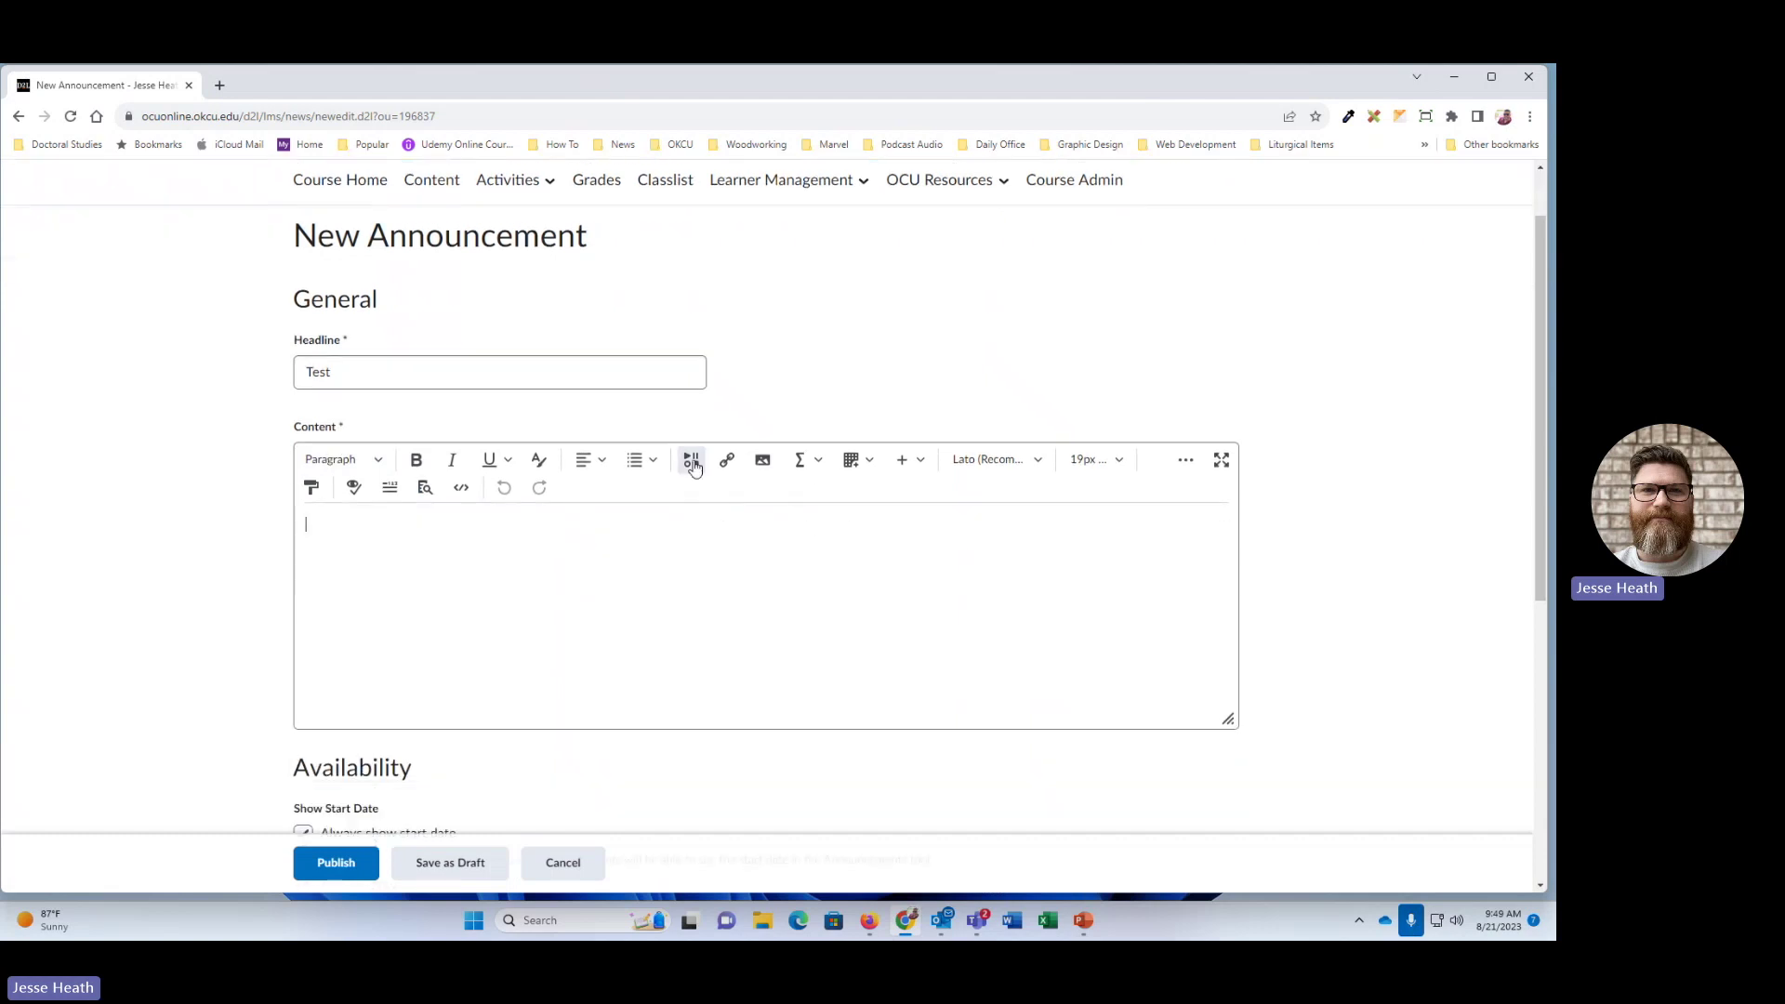
{"action": "left_click", "coordinate": [692, 464]}
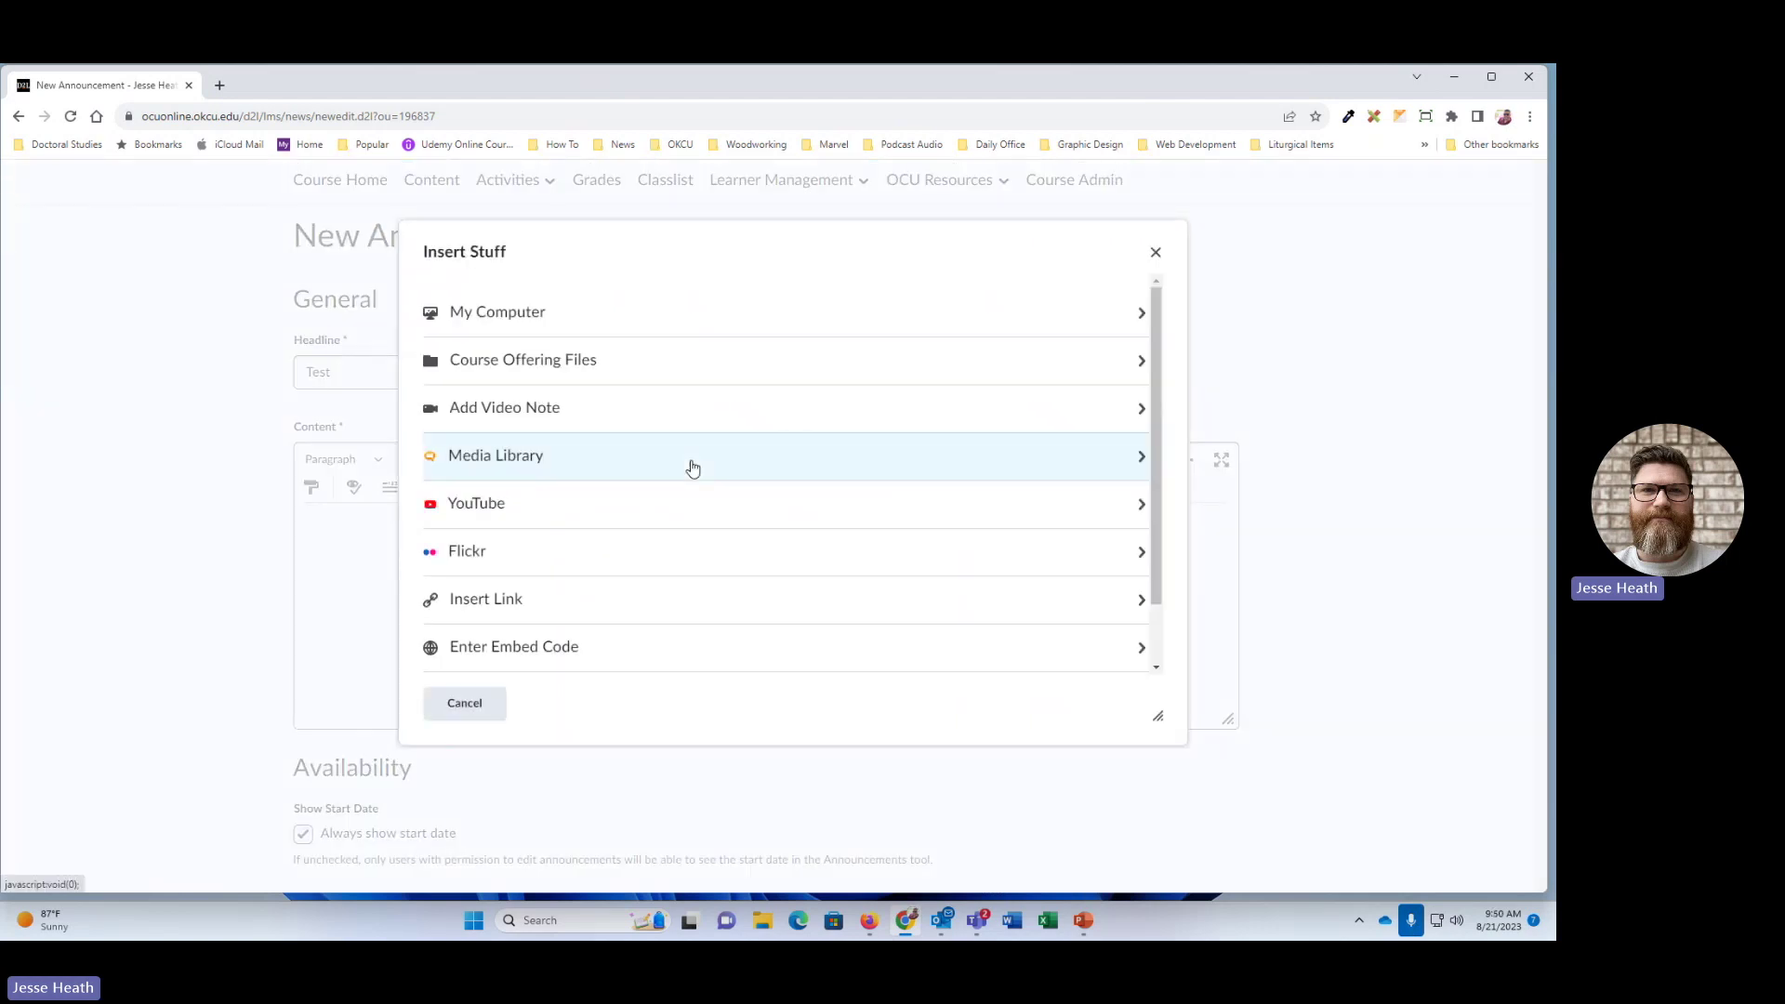
Step: Search the Media Library for 'D2L' and embed the 0:38 'How to Record a Video in D2L Course' recording
{"action": "left_click", "coordinate": [515, 456]}
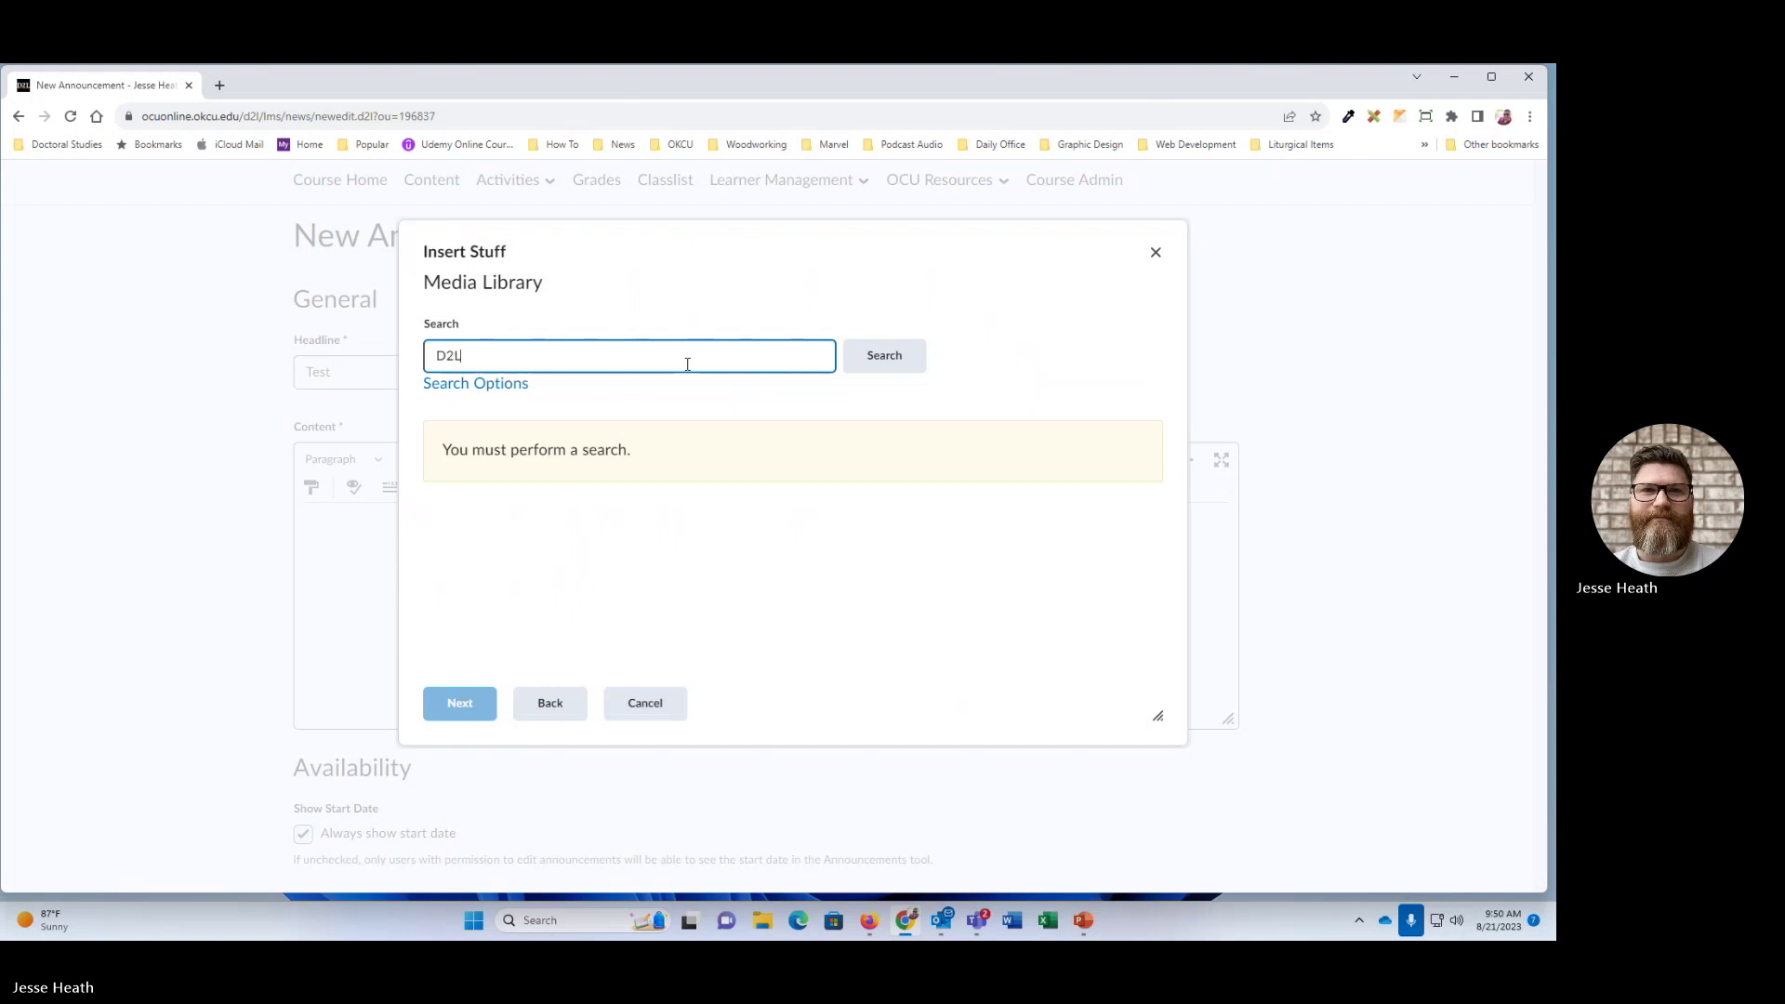
{"action": "left_click", "coordinate": [856, 355]}
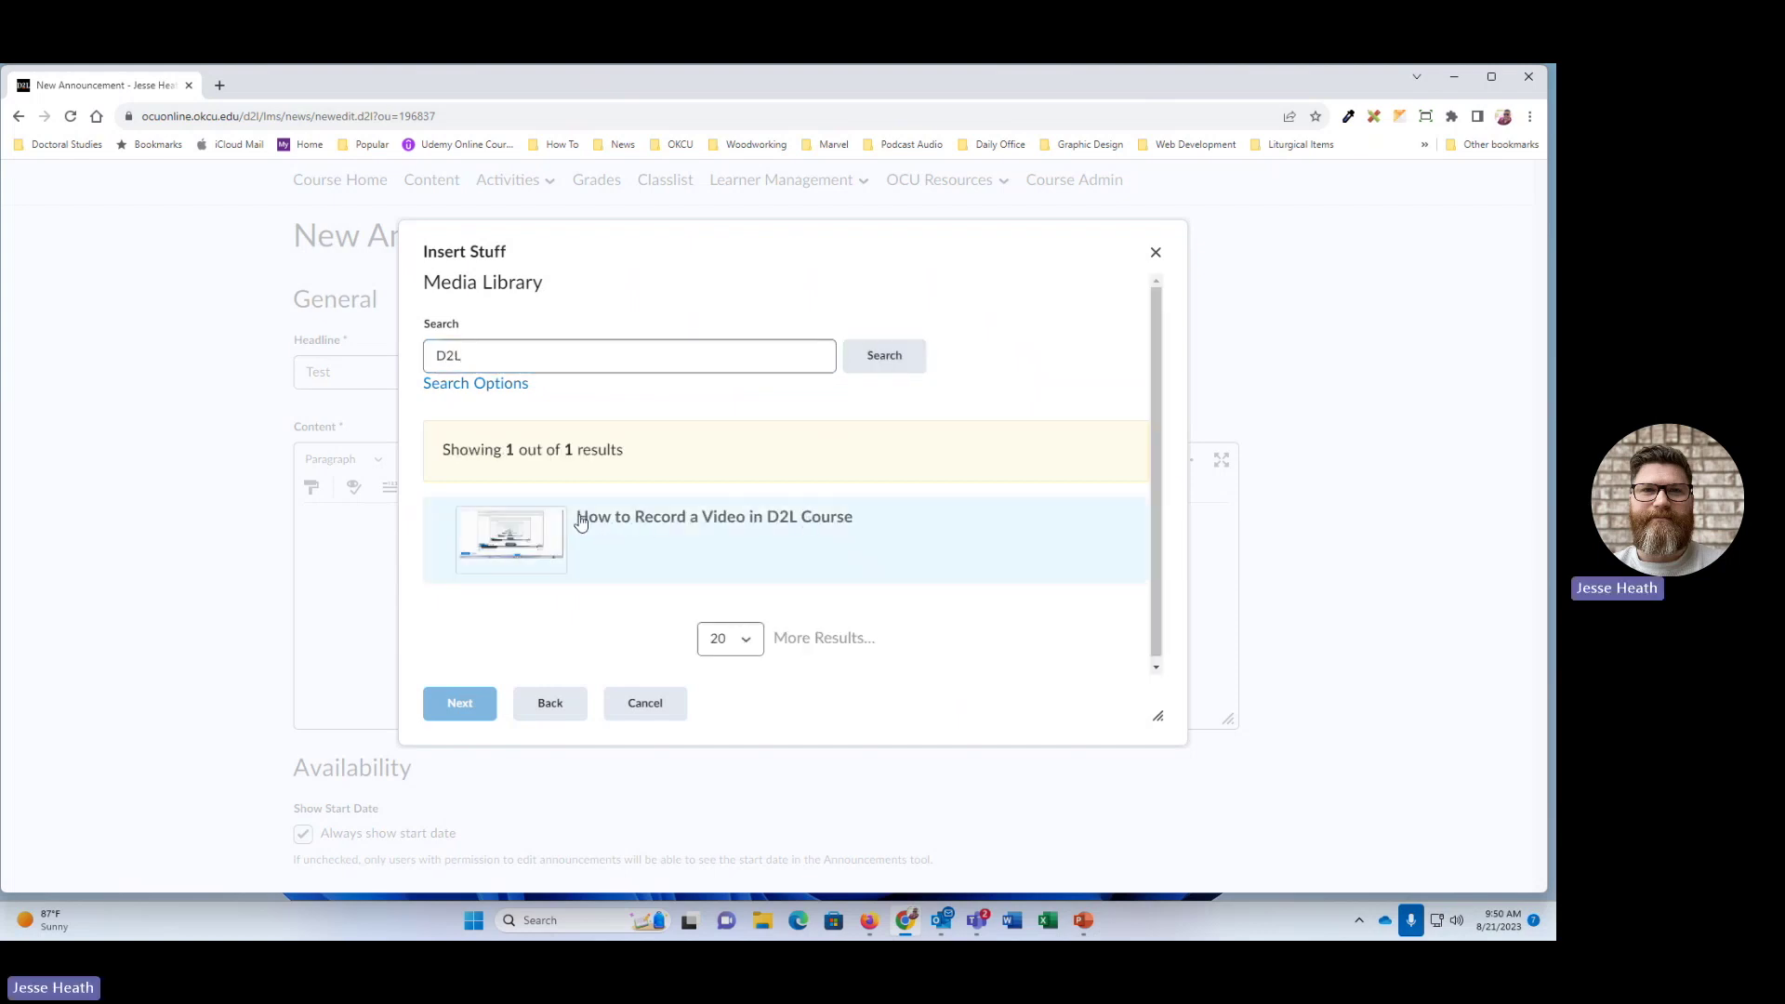
{"action": "left_click", "coordinate": [474, 357]}
{"action": "double_click", "coordinate": [460, 354]}
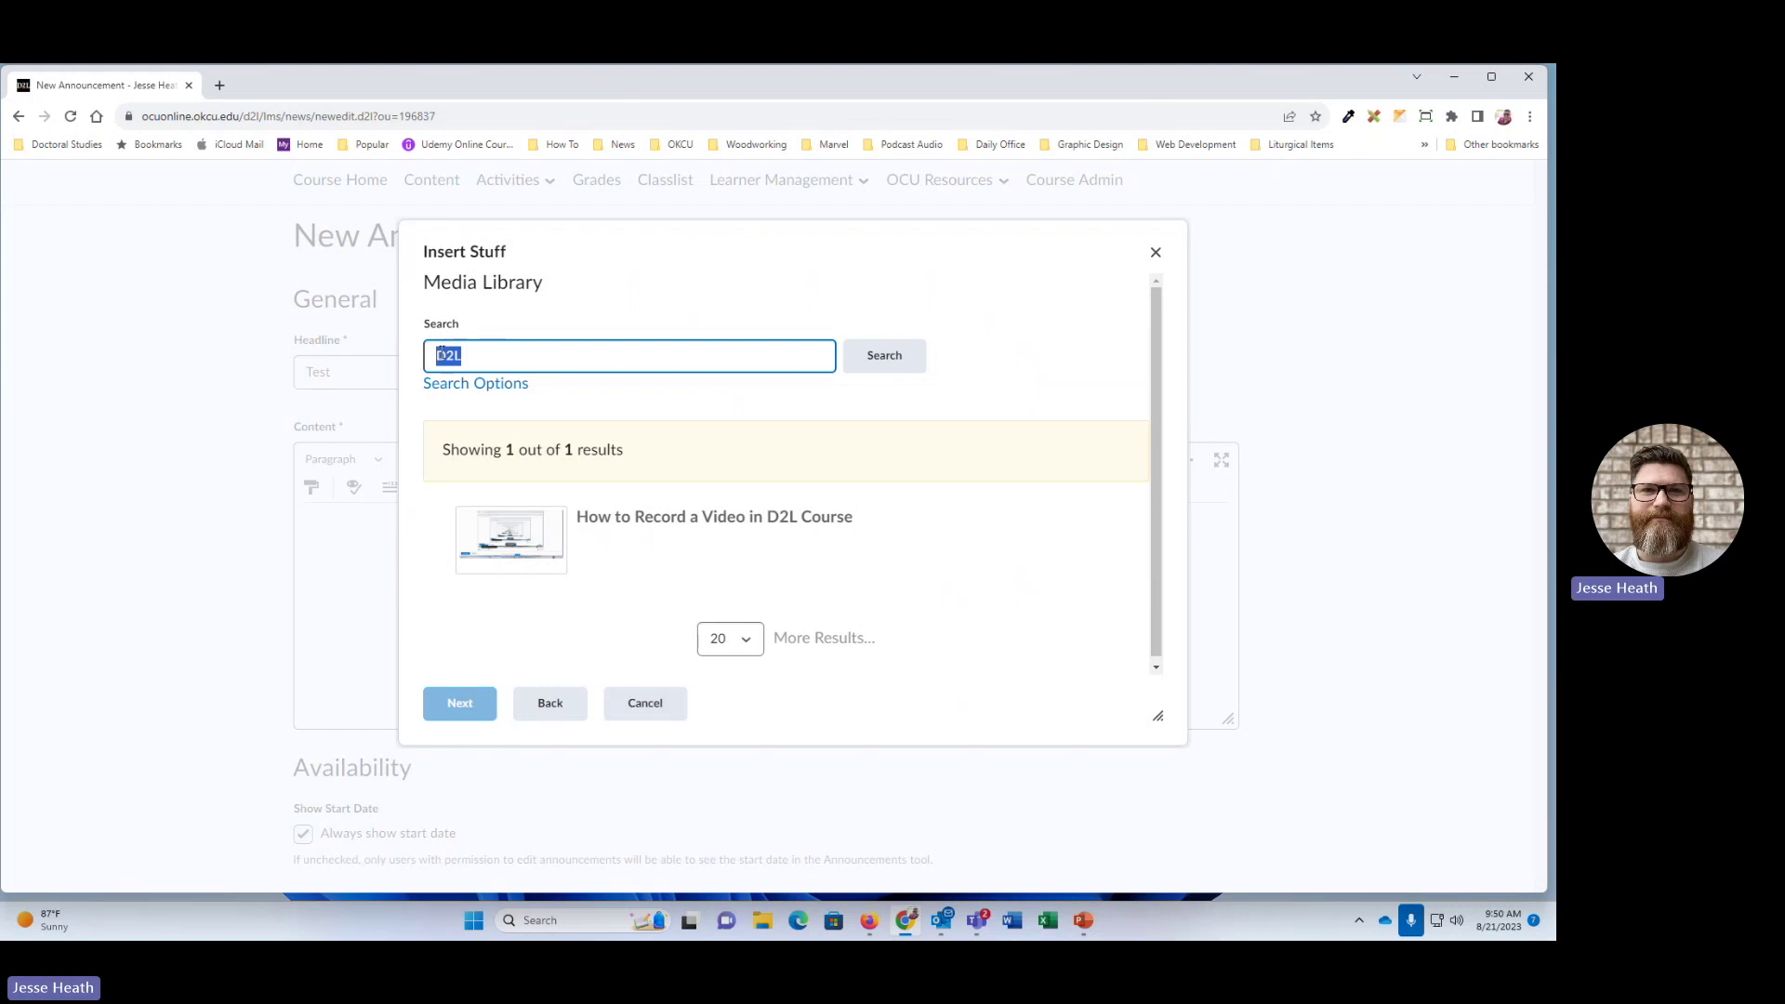
{"action": "left_click", "coordinate": [510, 549]}
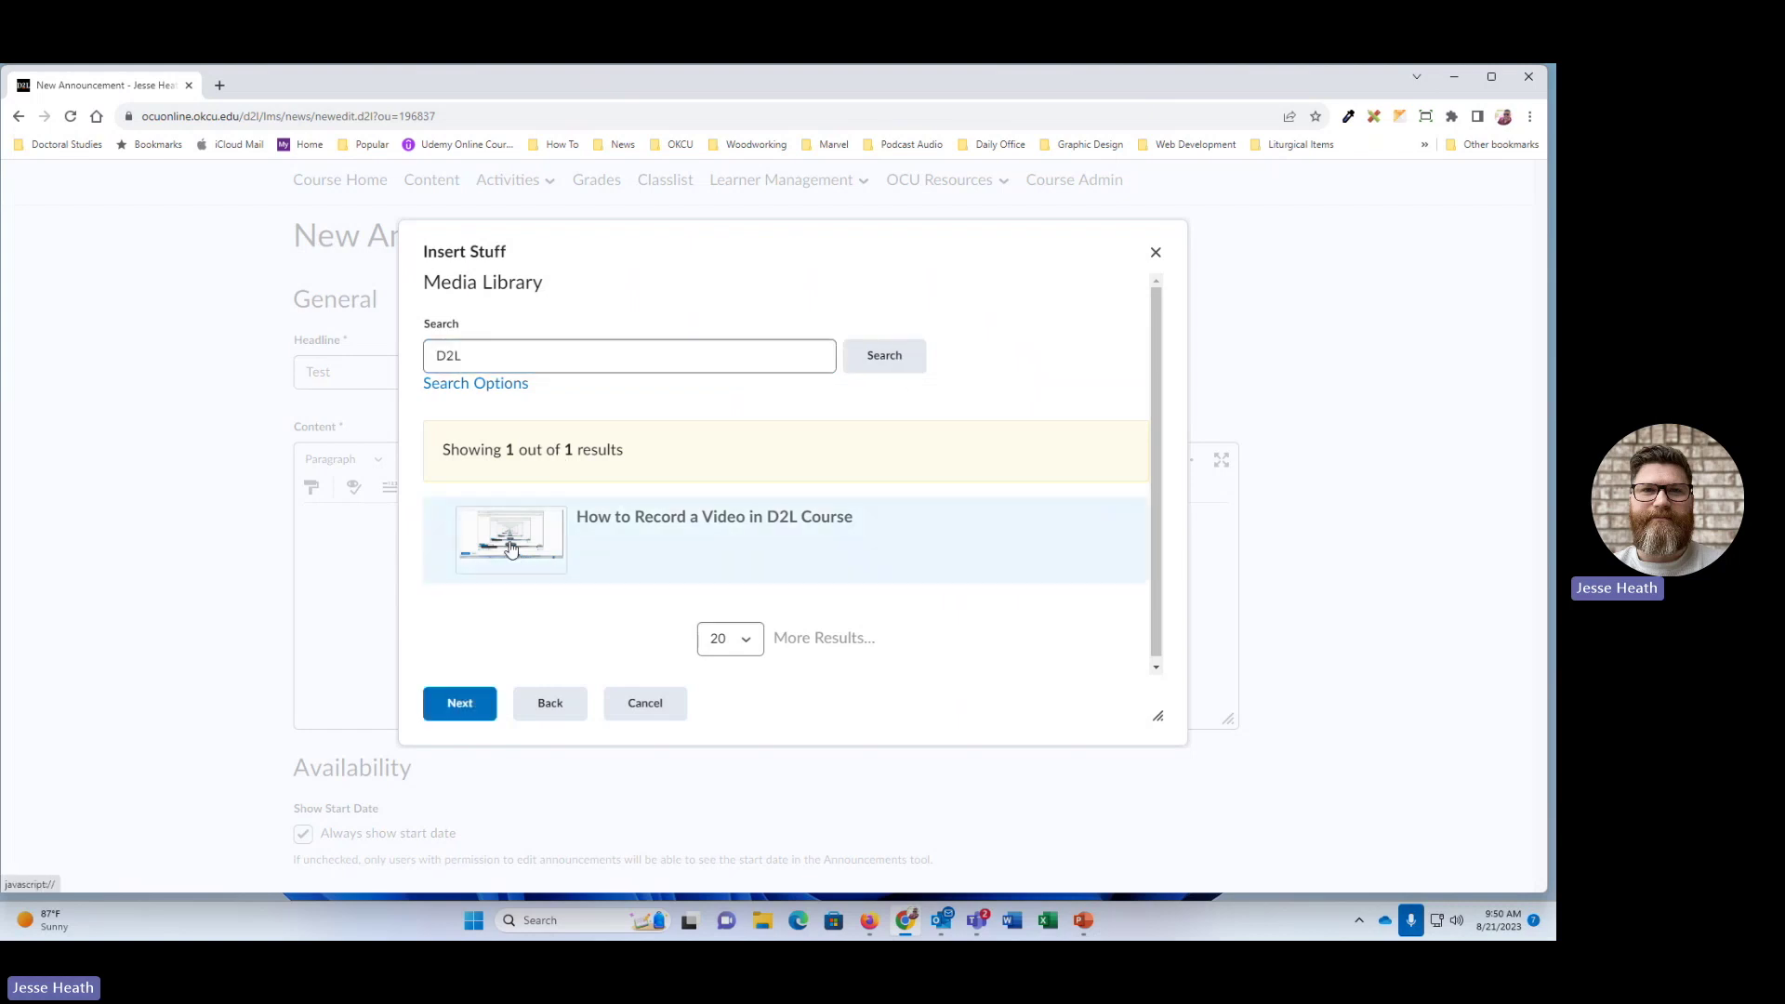
{"action": "left_click", "coordinate": [467, 704]}
{"action": "left_click", "coordinate": [458, 716]}
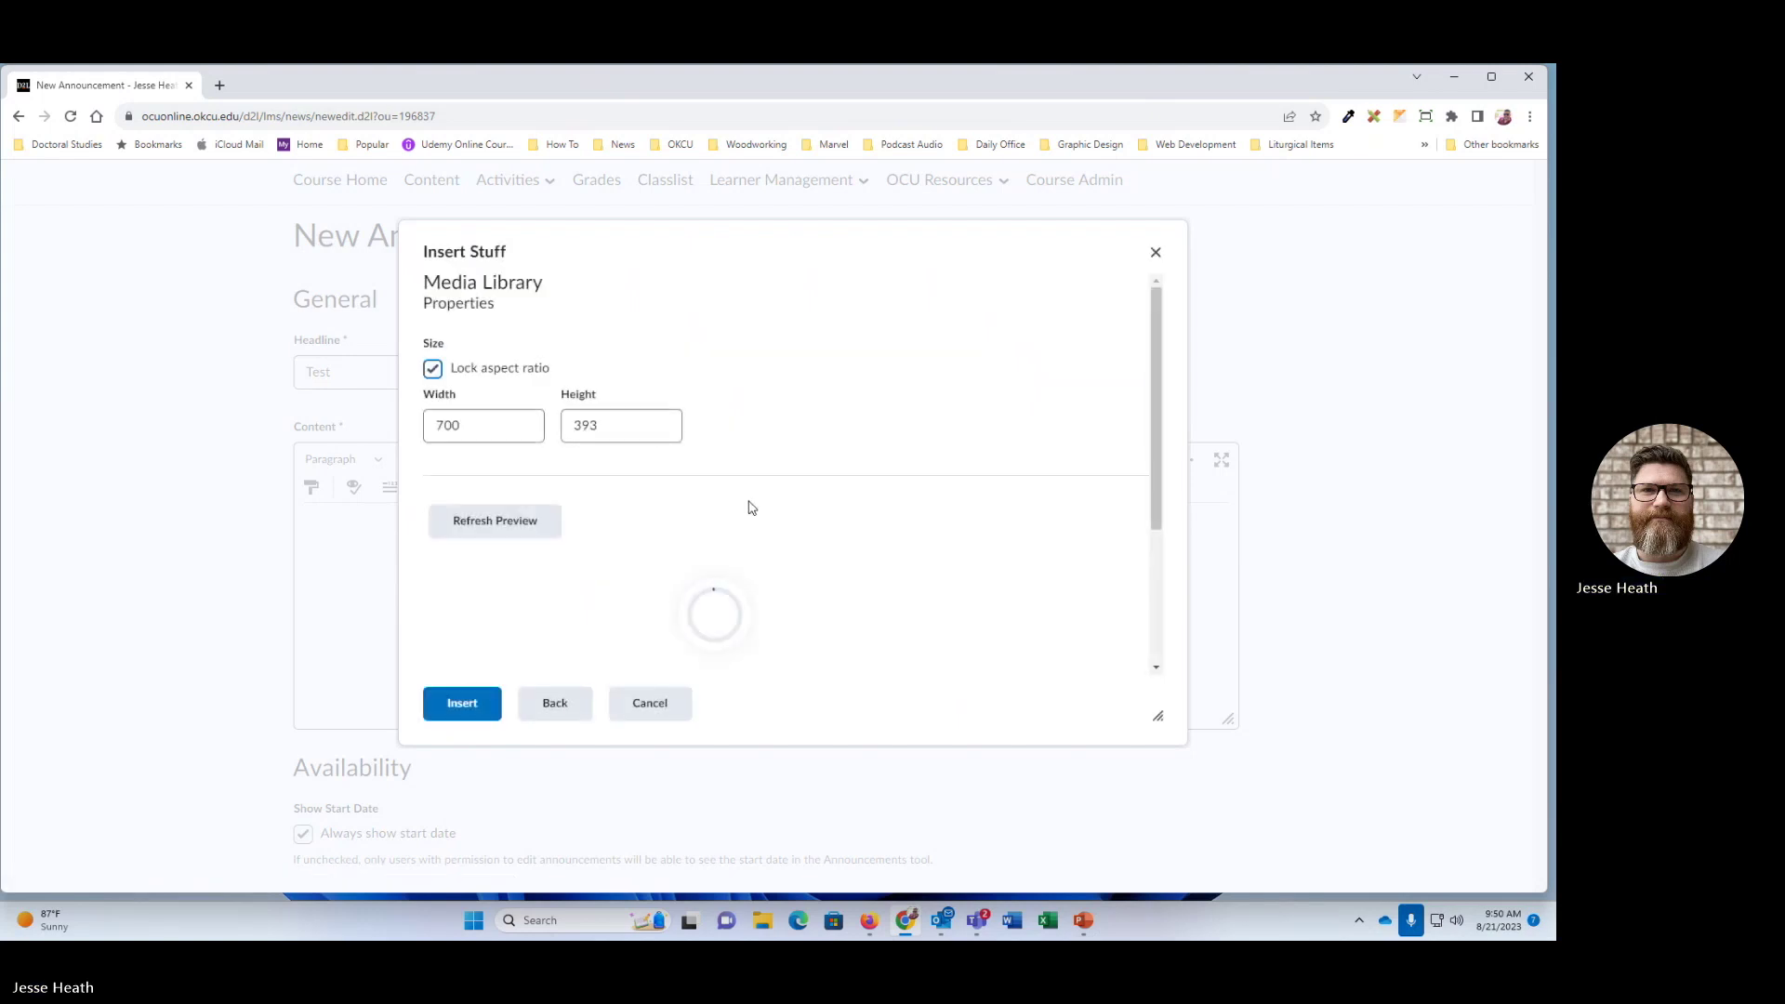
{"action": "scroll", "coordinate": [755, 511], "scroll_direction": "down", "scroll_amount": 2}
{"action": "scroll", "coordinate": [755, 511], "scroll_direction": "down", "scroll_amount": 1}
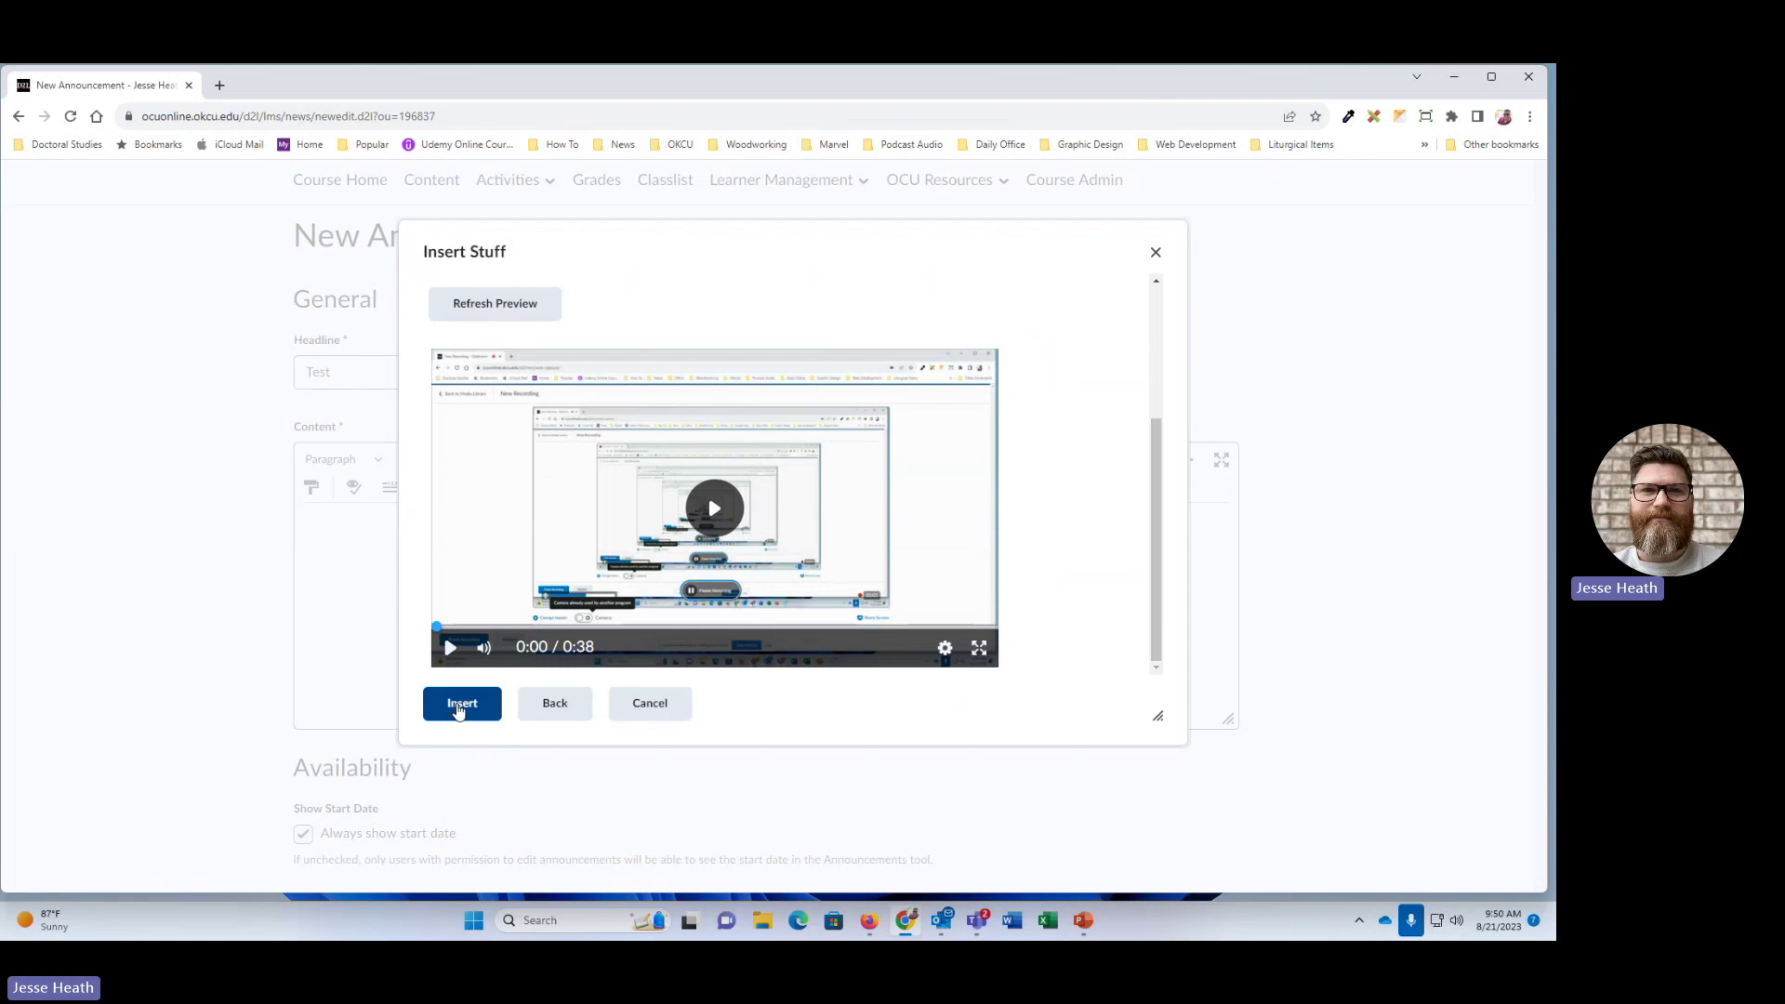
{"action": "left_click", "coordinate": [459, 706]}
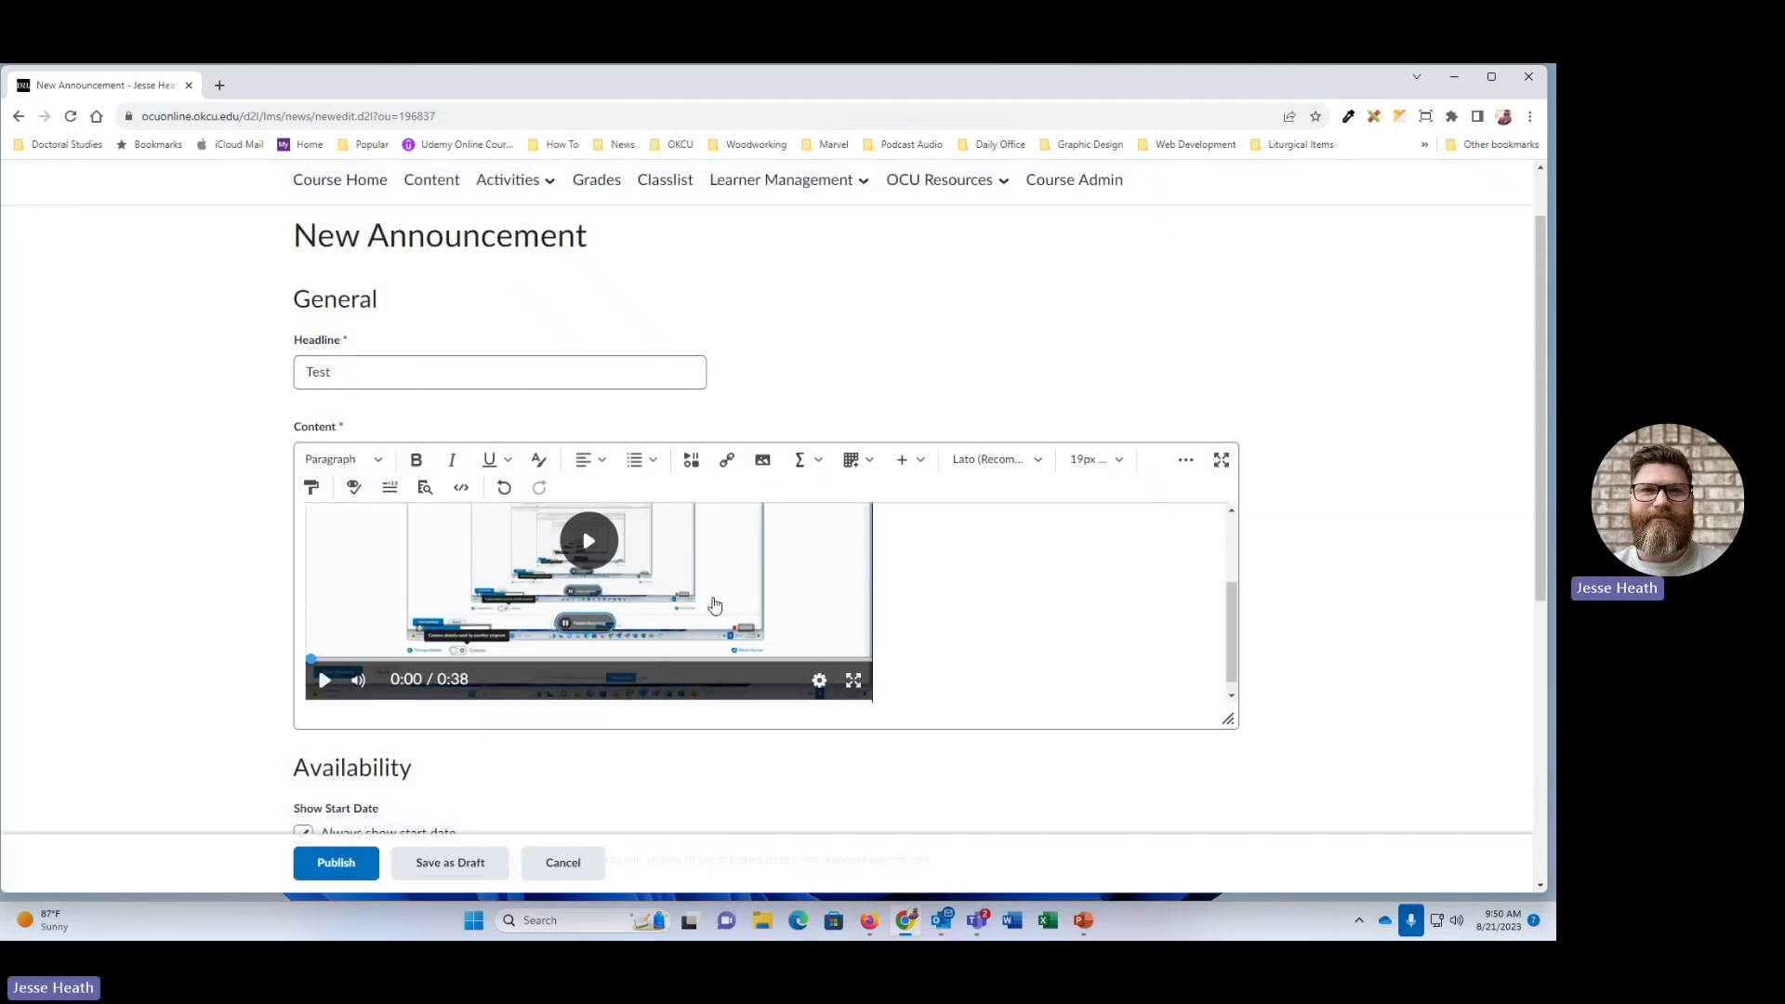
Step: Publish the Test announcement and go to the course Content area
{"action": "scroll", "coordinate": [455, 717], "scroll_direction": "down", "scroll_amount": 1}
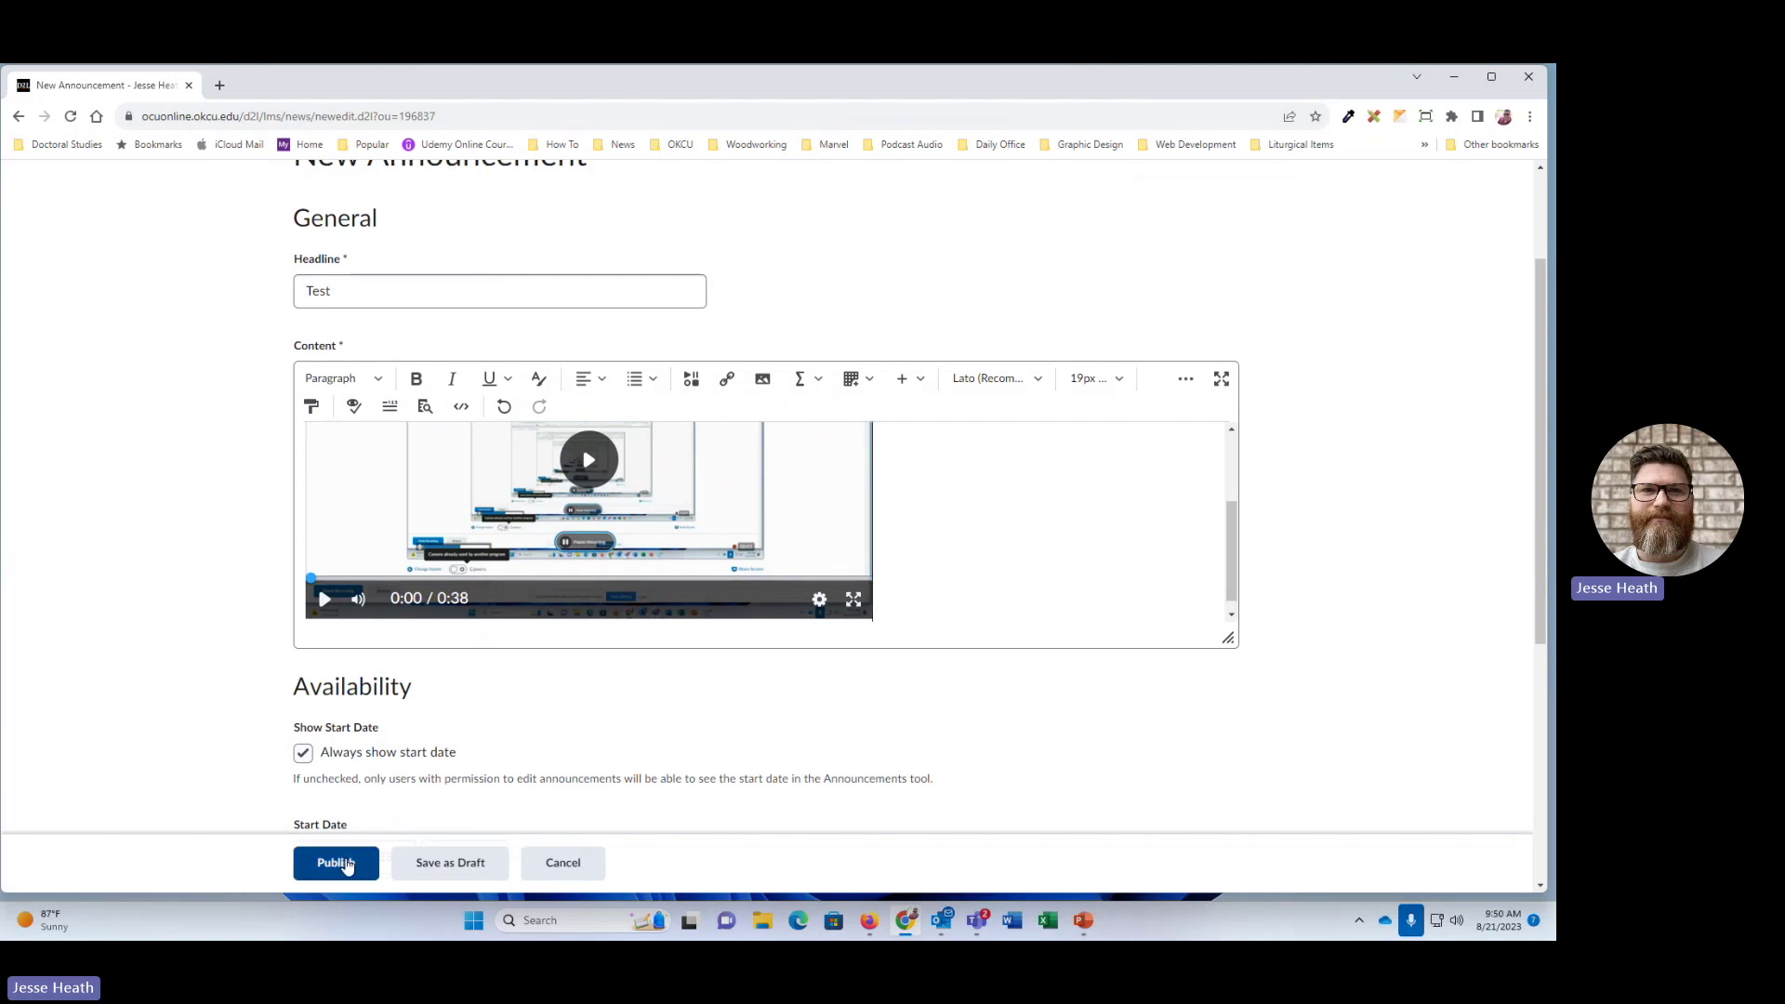
{"action": "left_click", "coordinate": [338, 863]}
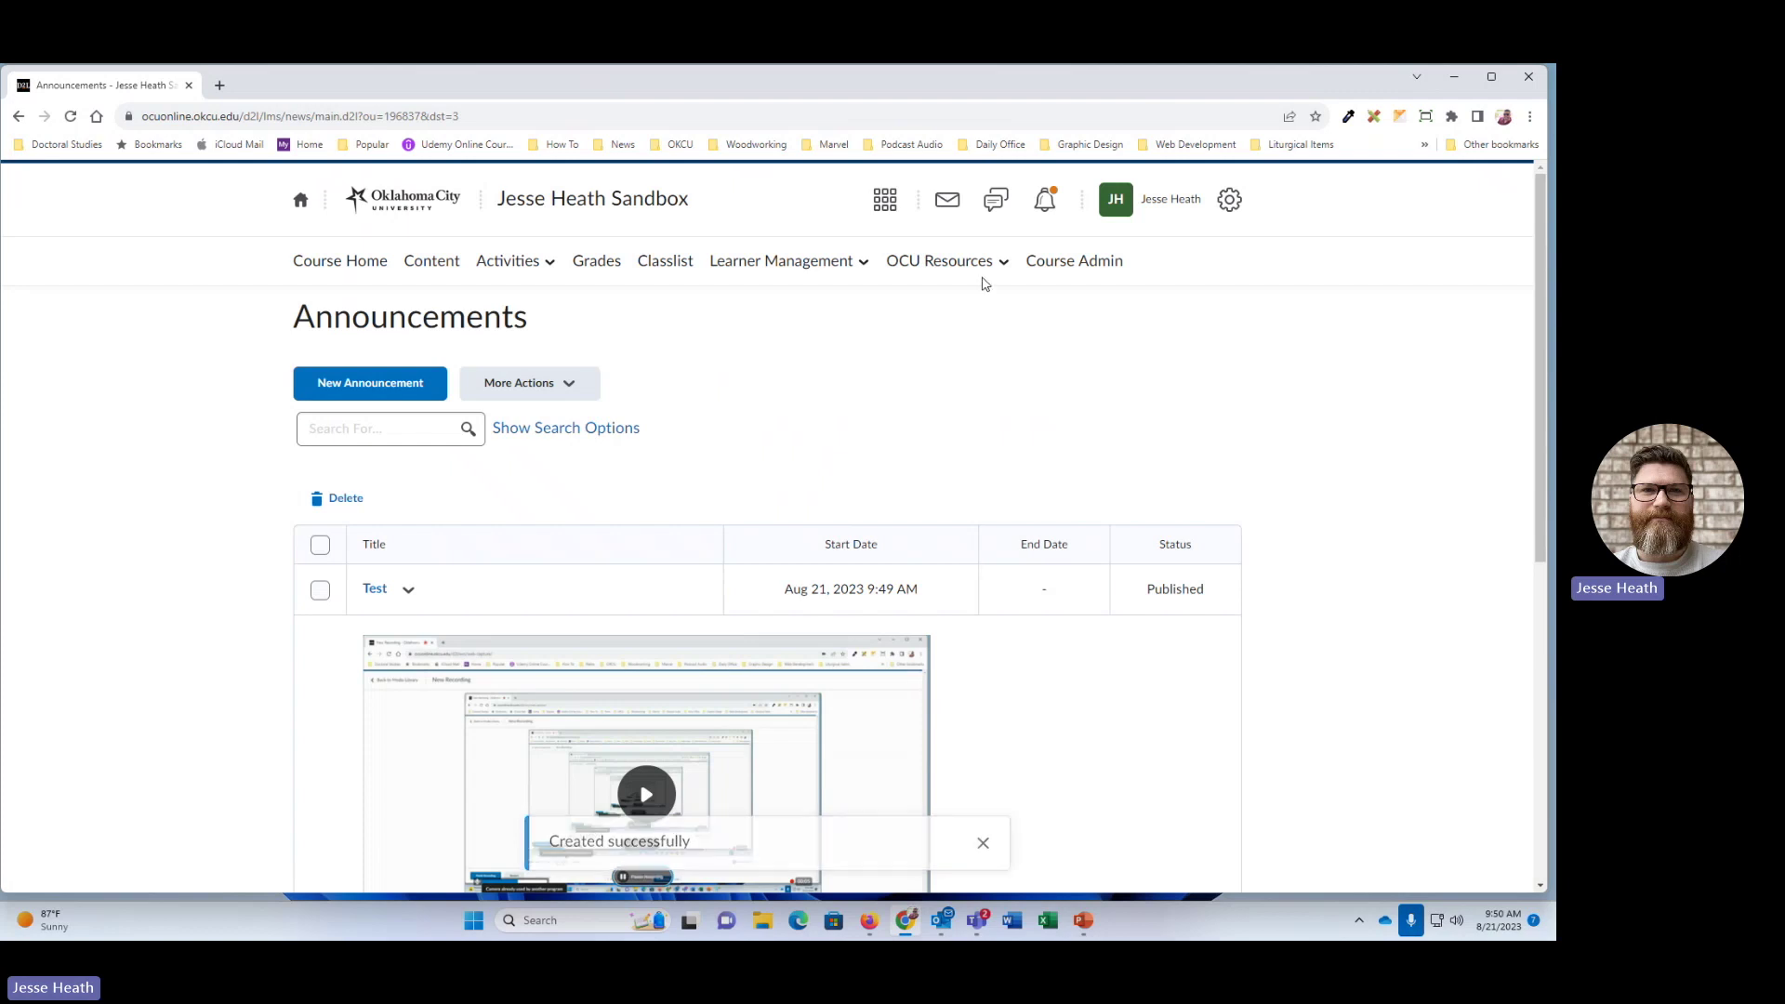
{"action": "left_click", "coordinate": [441, 264]}
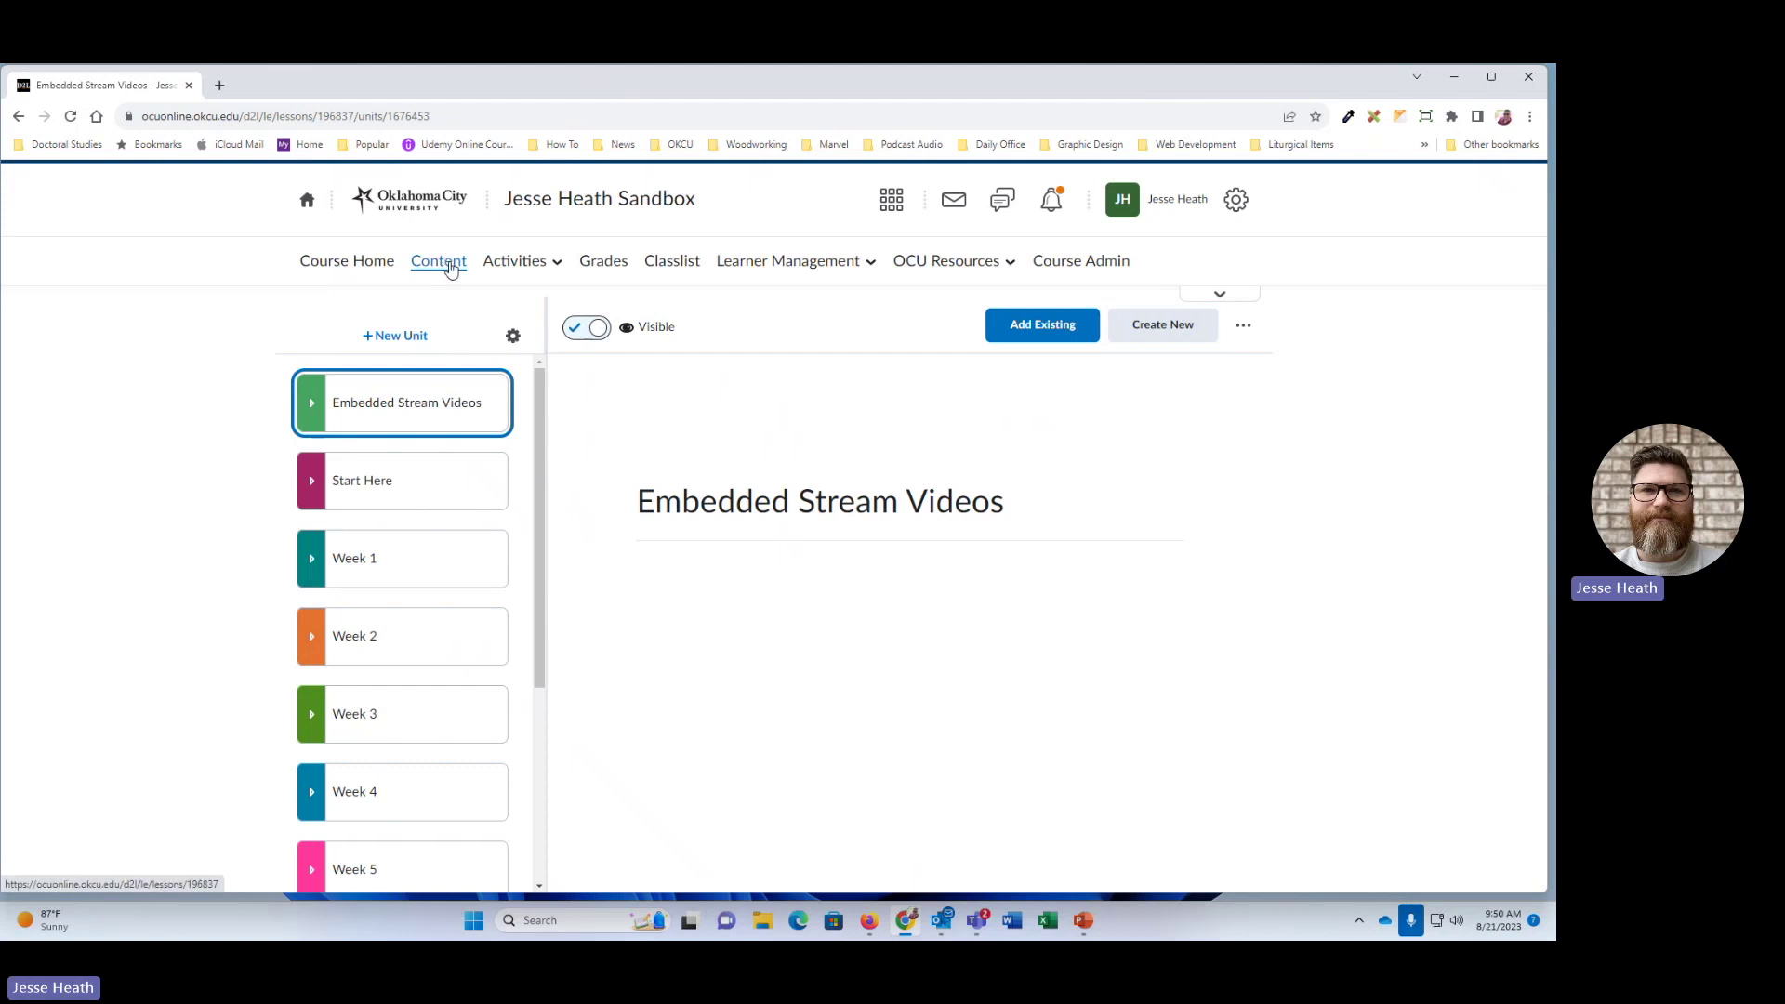
Step: Create a new HTML Document page inside the Week 1 unit
{"action": "left_click", "coordinate": [444, 269]}
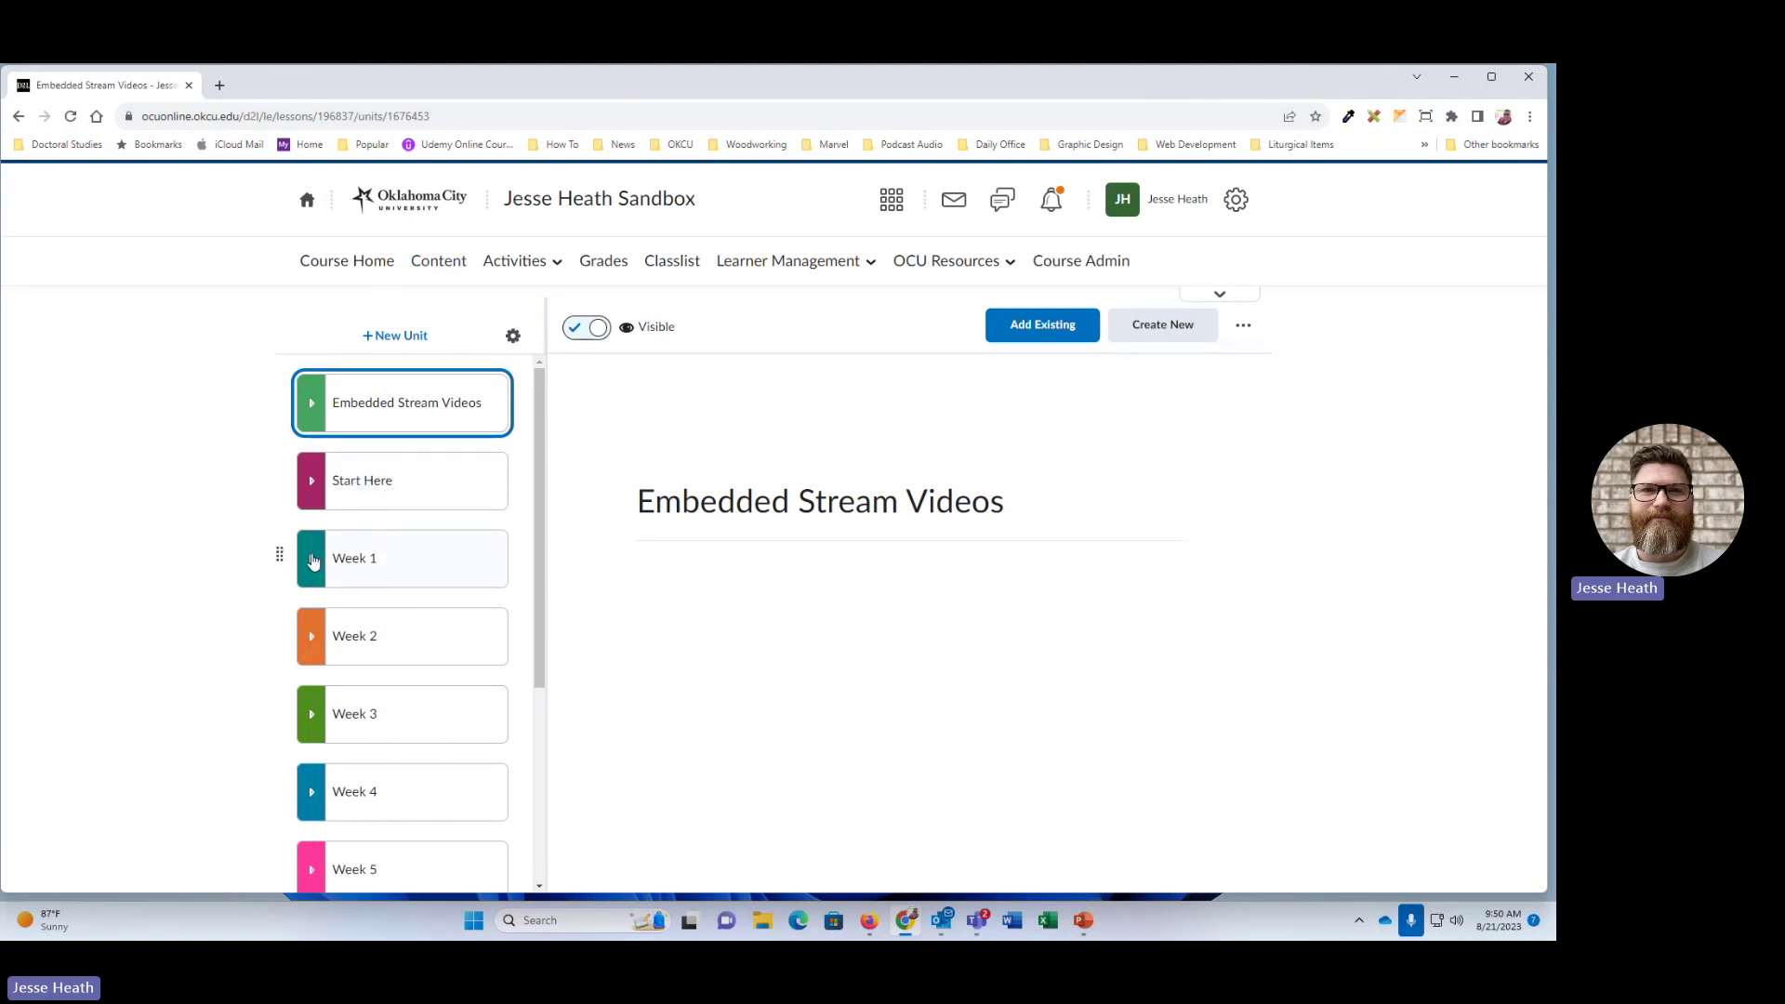
{"action": "left_click", "coordinate": [312, 562]}
{"action": "scroll", "coordinate": [310, 566], "scroll_direction": "down", "scroll_amount": 4}
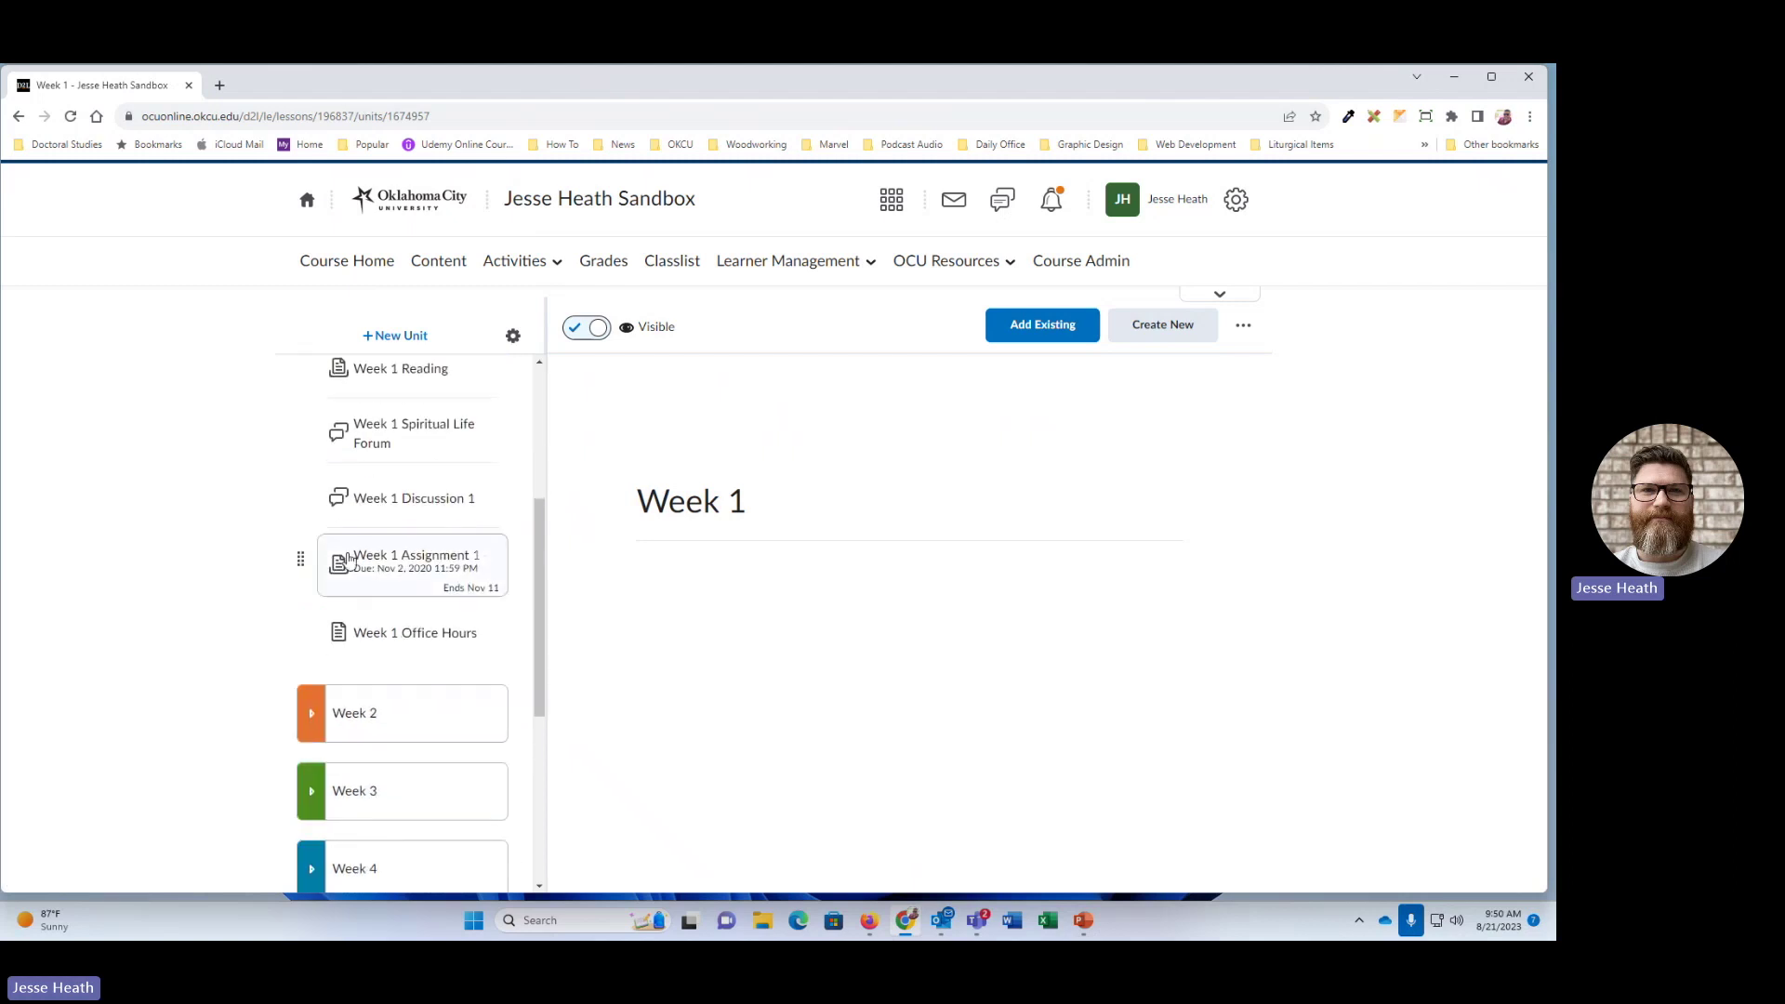
{"action": "scroll", "coordinate": [393, 473], "scroll_direction": "up", "scroll_amount": 2}
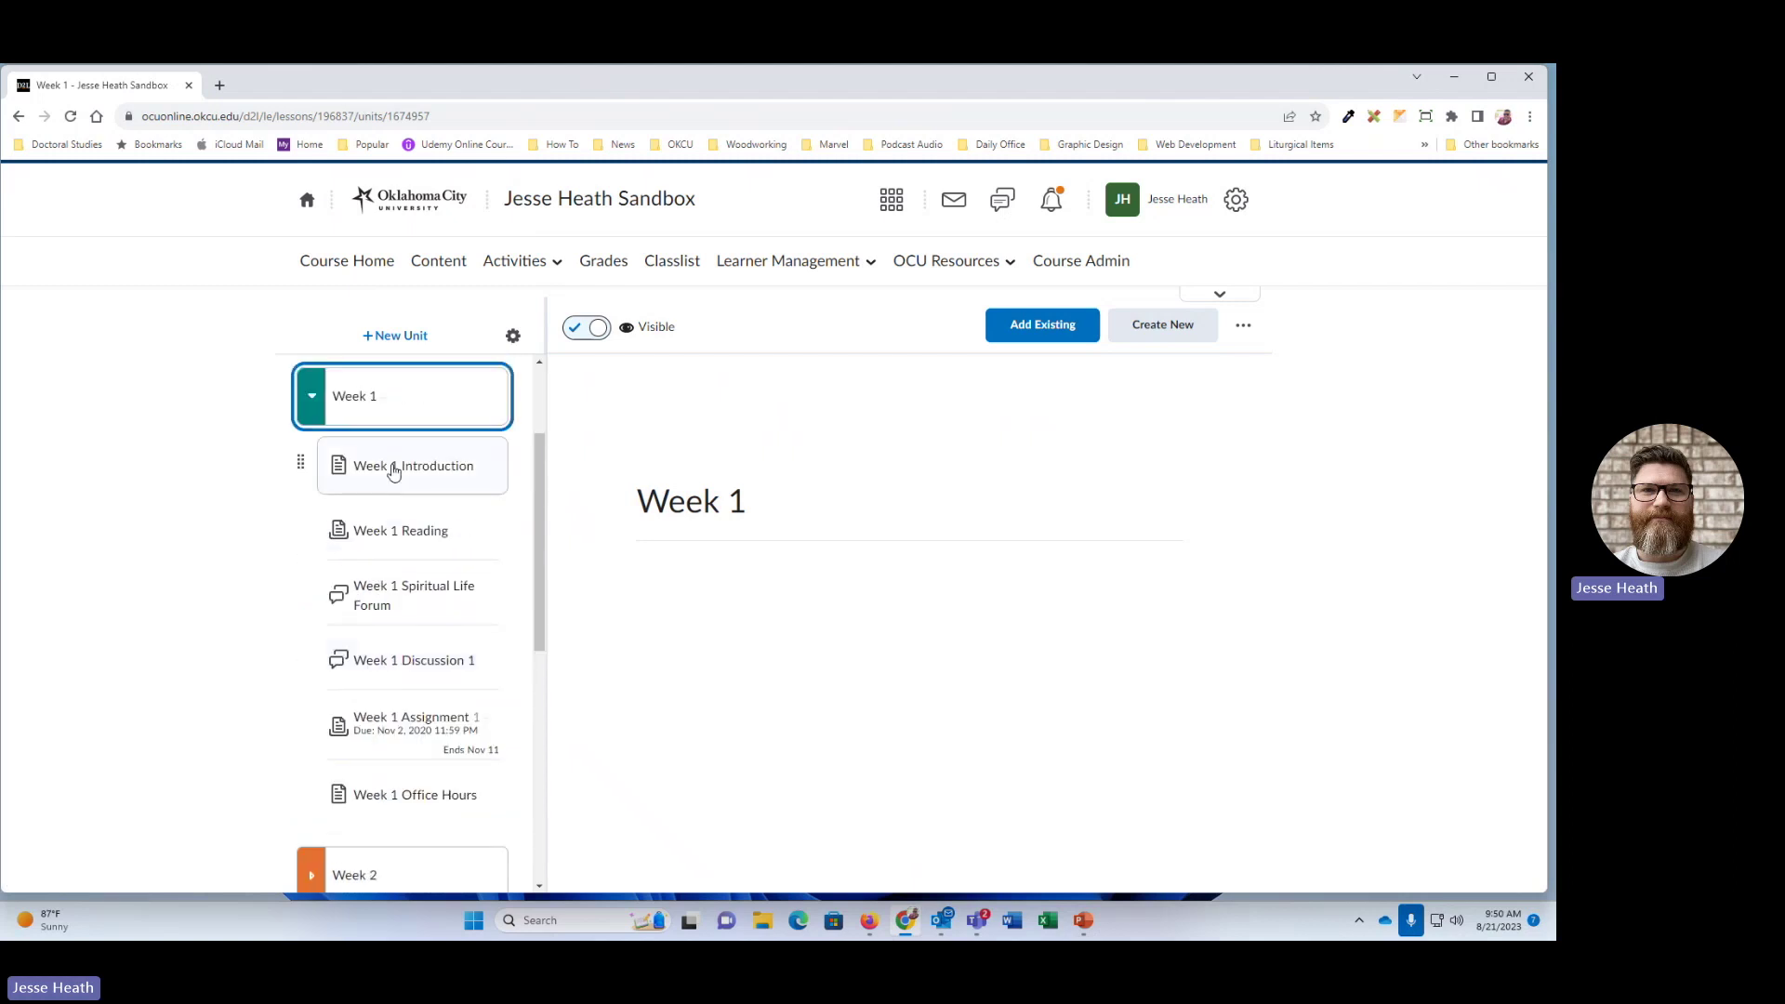
{"action": "left_click", "coordinate": [1176, 327]}
{"action": "left_click", "coordinate": [612, 462]}
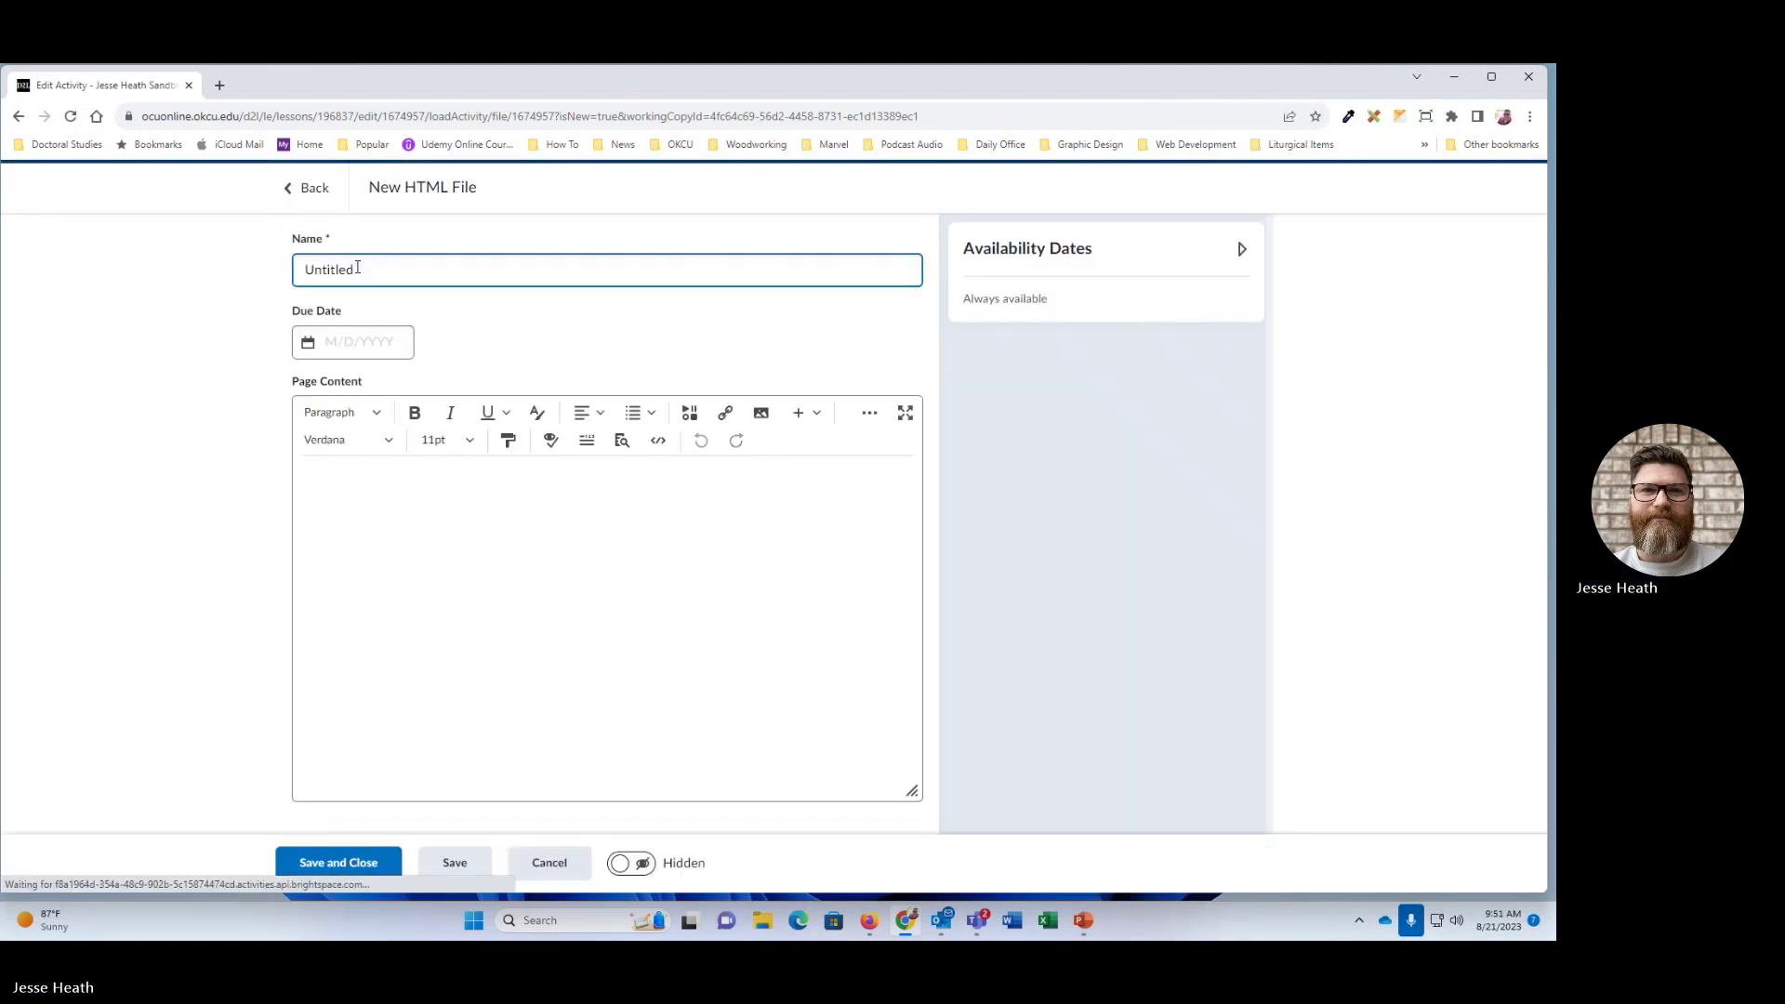
Step: Replace the Untitled name with 'D2L Media Library Video Recording' and begin inserting media into the page body
{"action": "key", "text": "ctrl+a"}
{"action": "type", "text": "D"}
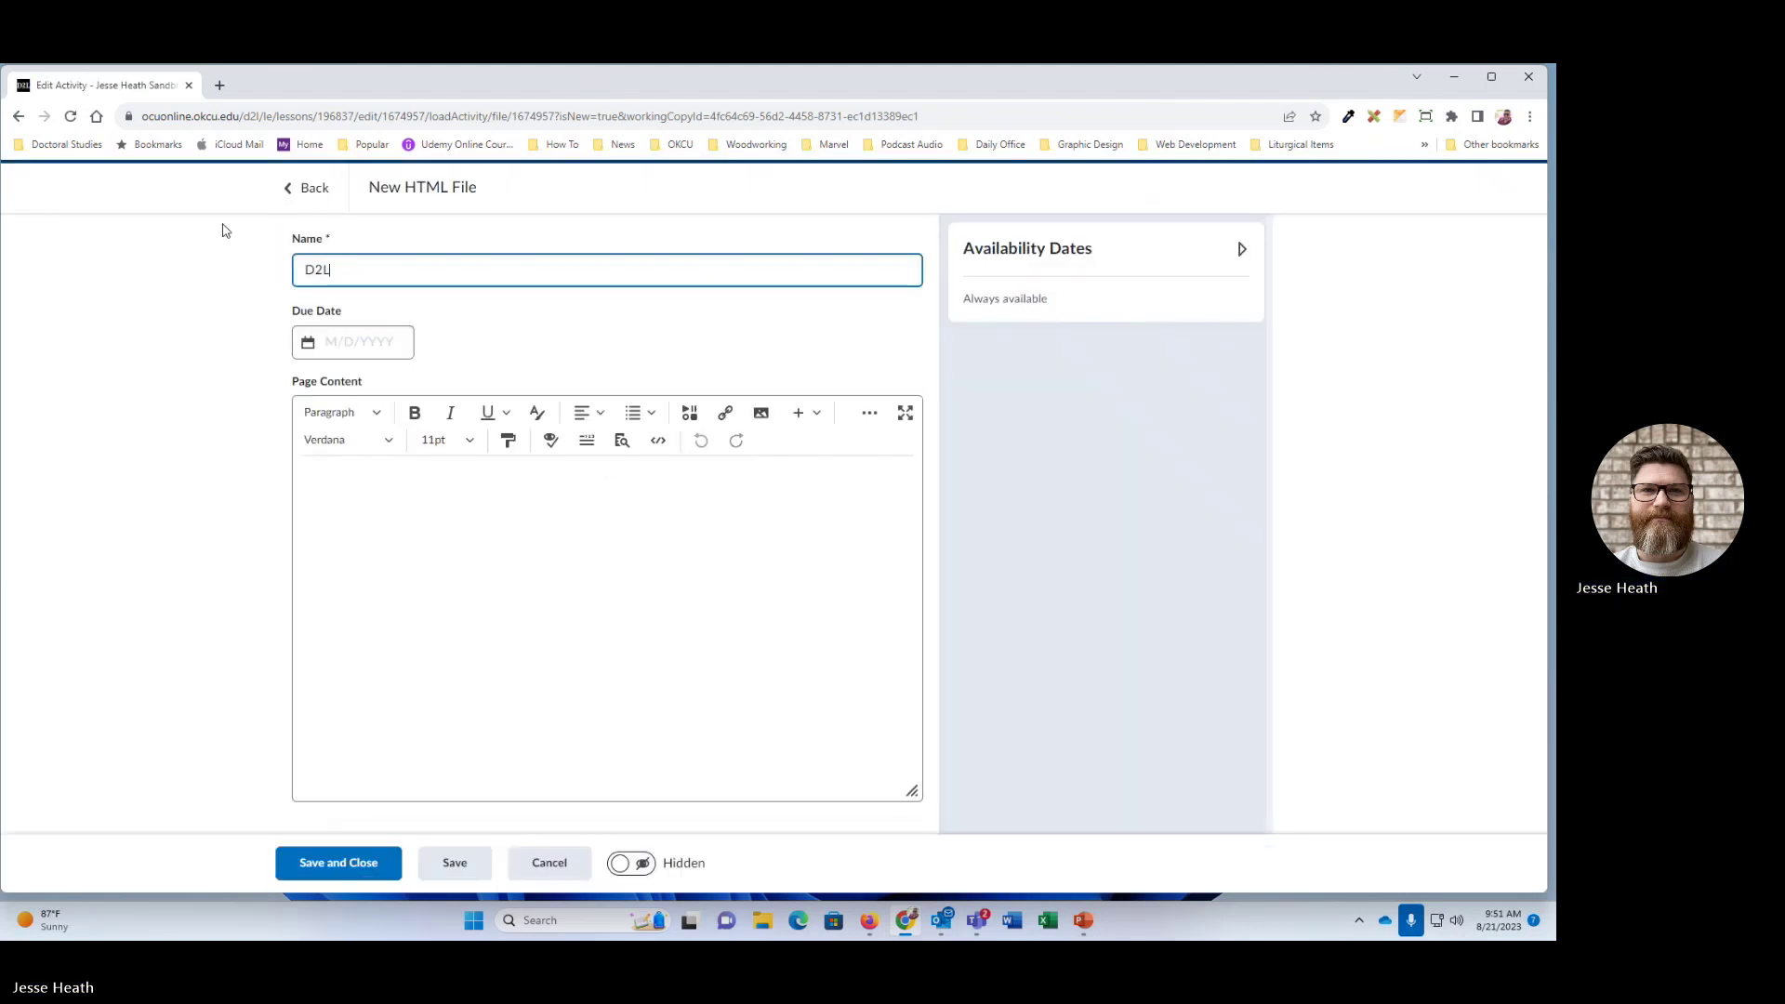
{"action": "type", "text": "2L Media Library Video Recording"}
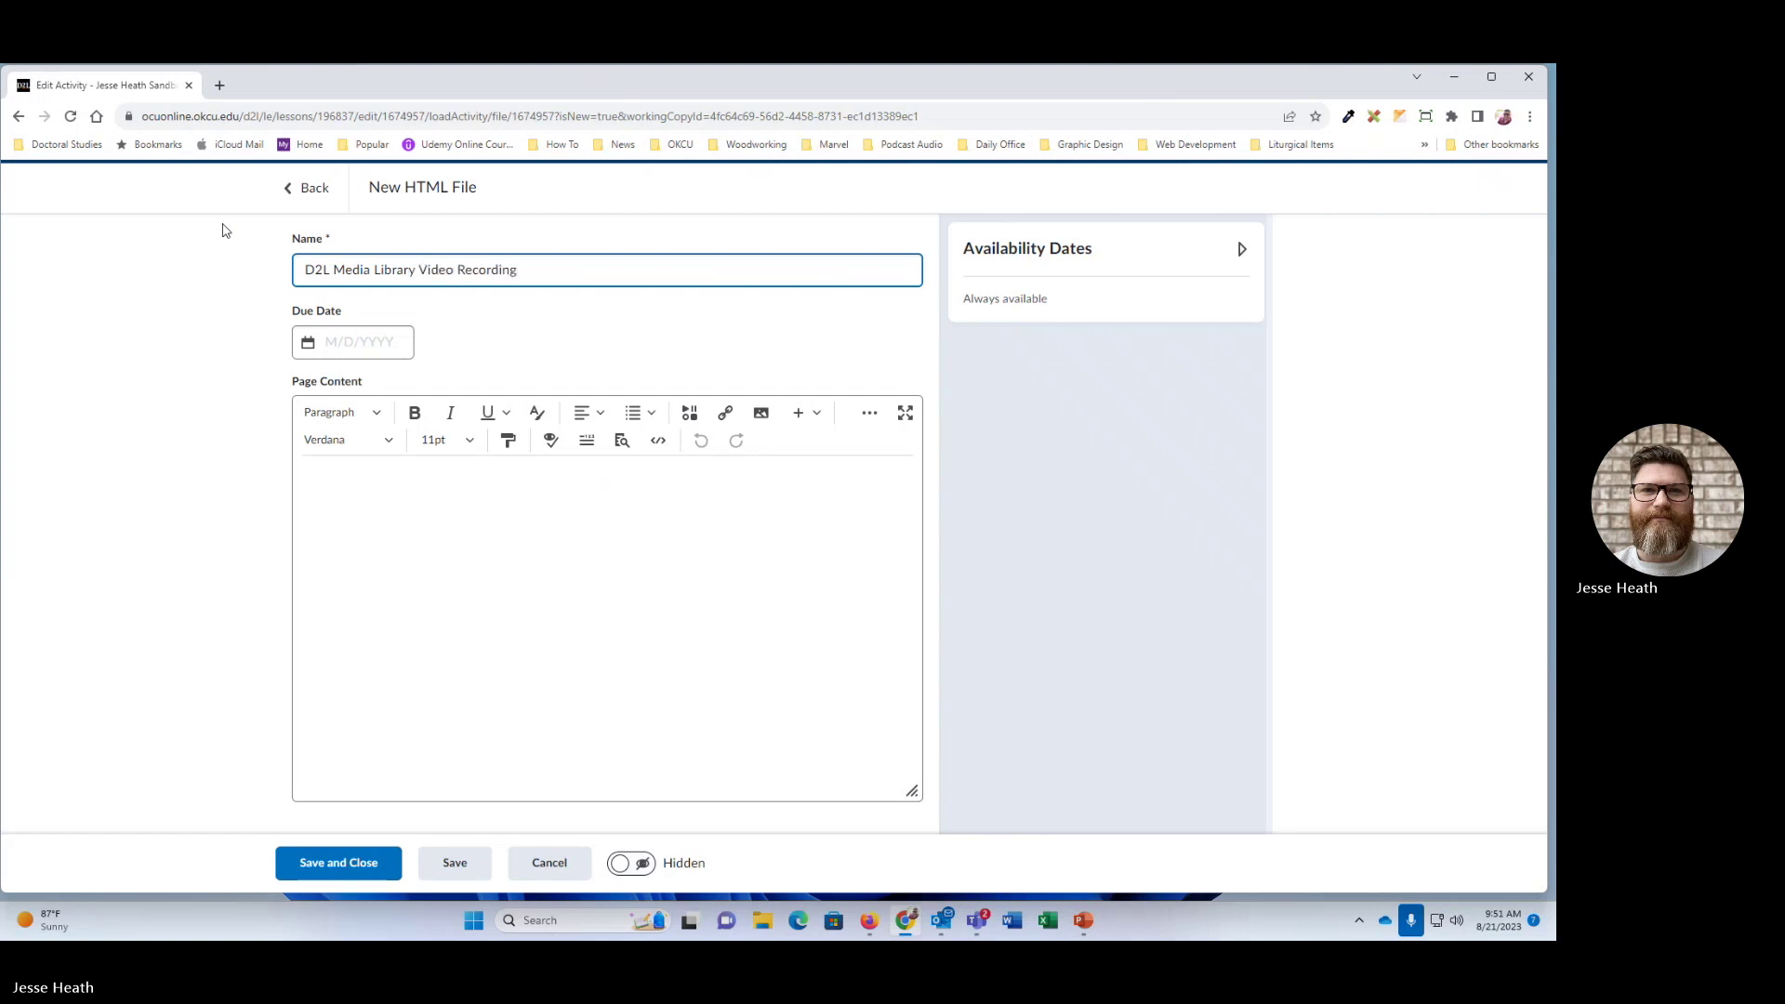
{"action": "left_click", "coordinate": [453, 517]}
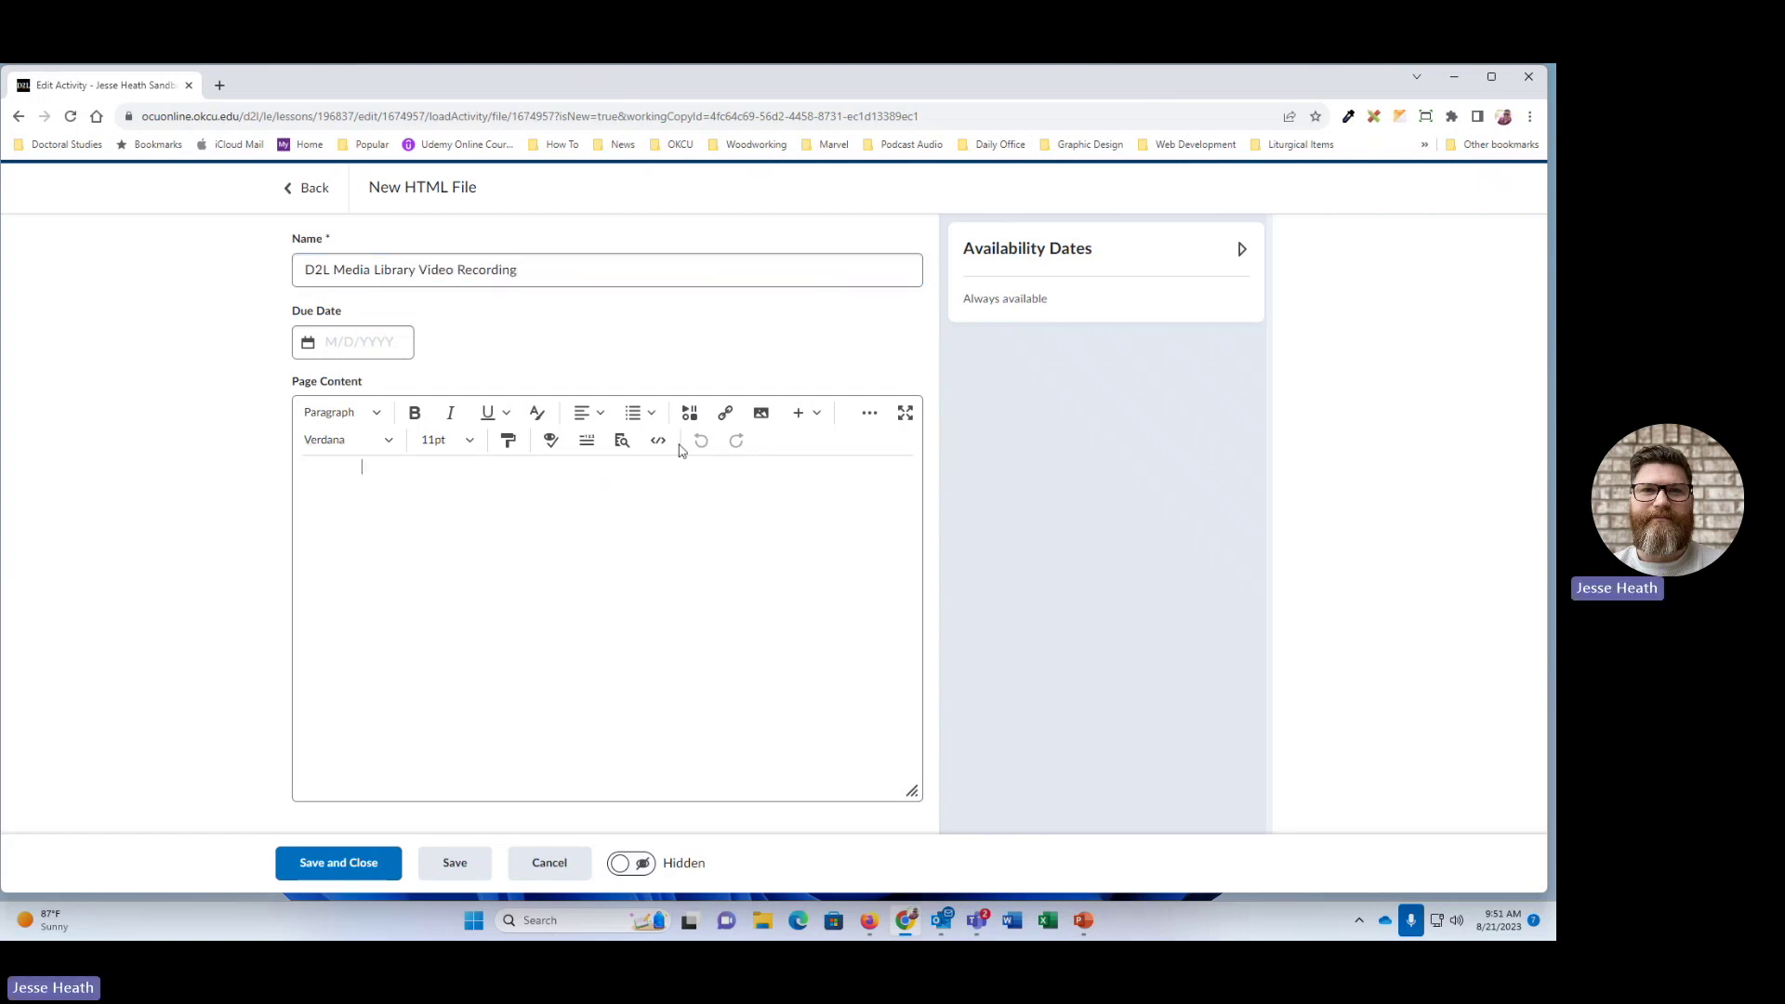
{"action": "left_click", "coordinate": [689, 413]}
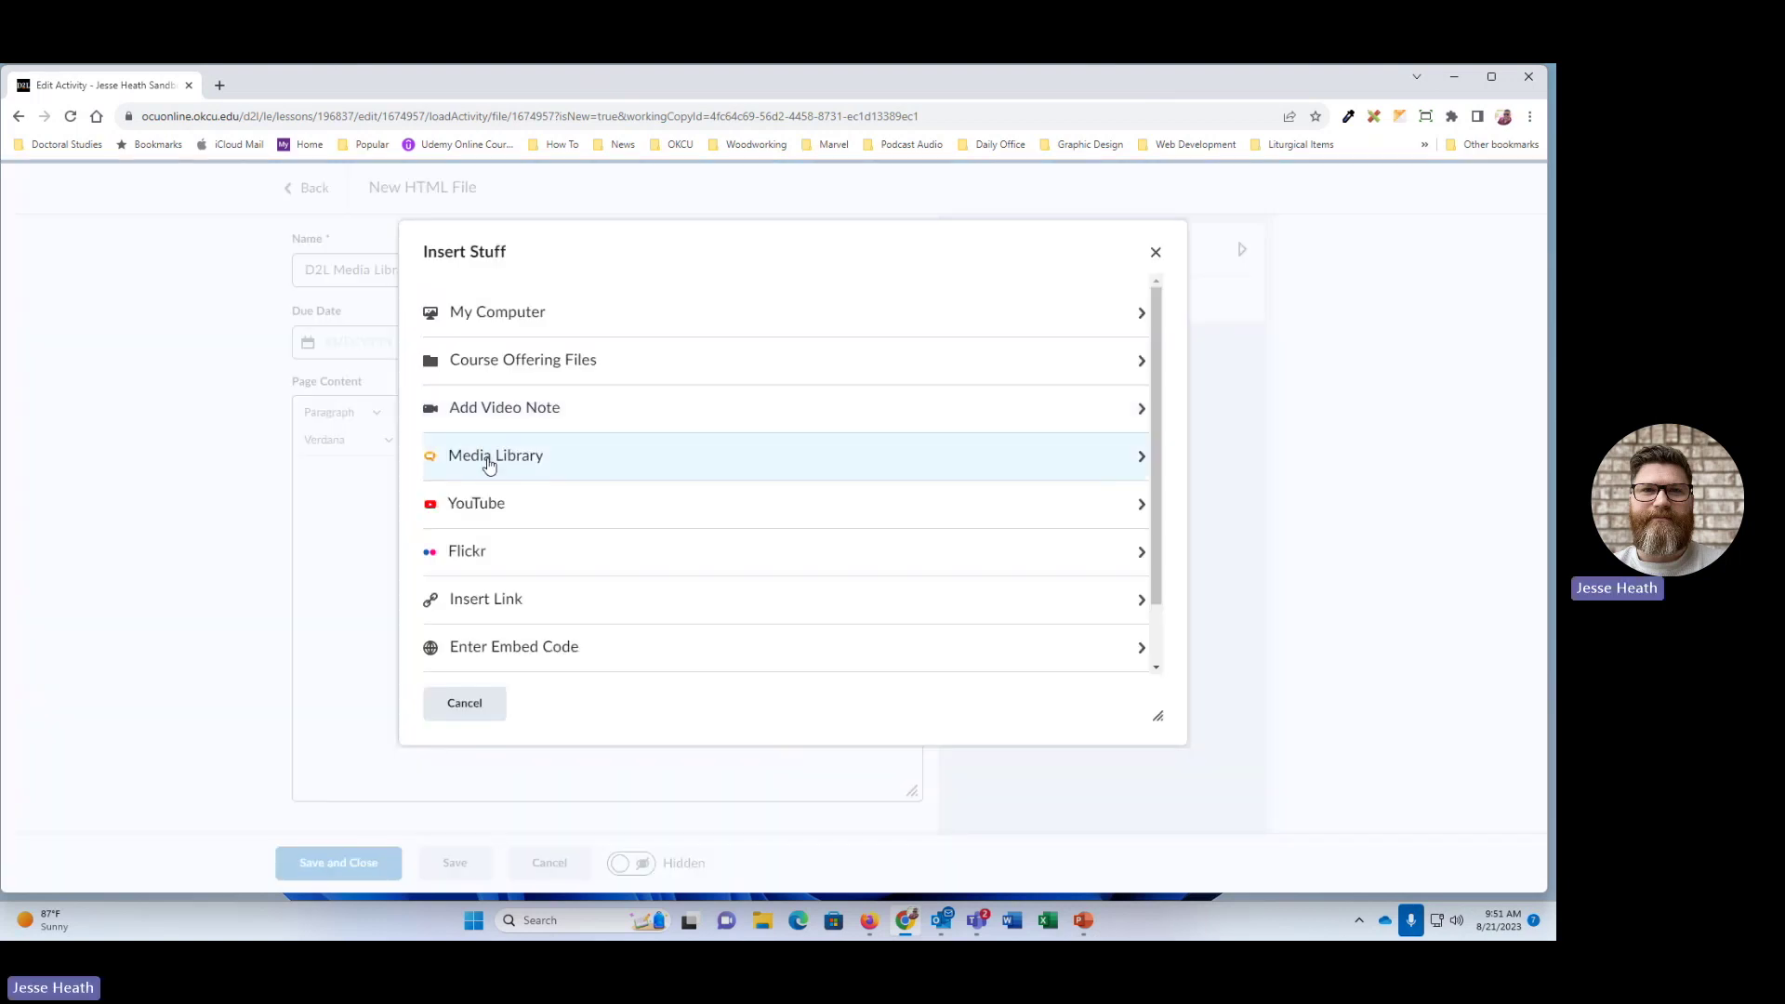
Step: Embed the 0:36 'D2L Media Library Recording Test 2' video from the Media Library and save the page
{"action": "left_click", "coordinate": [489, 463]}
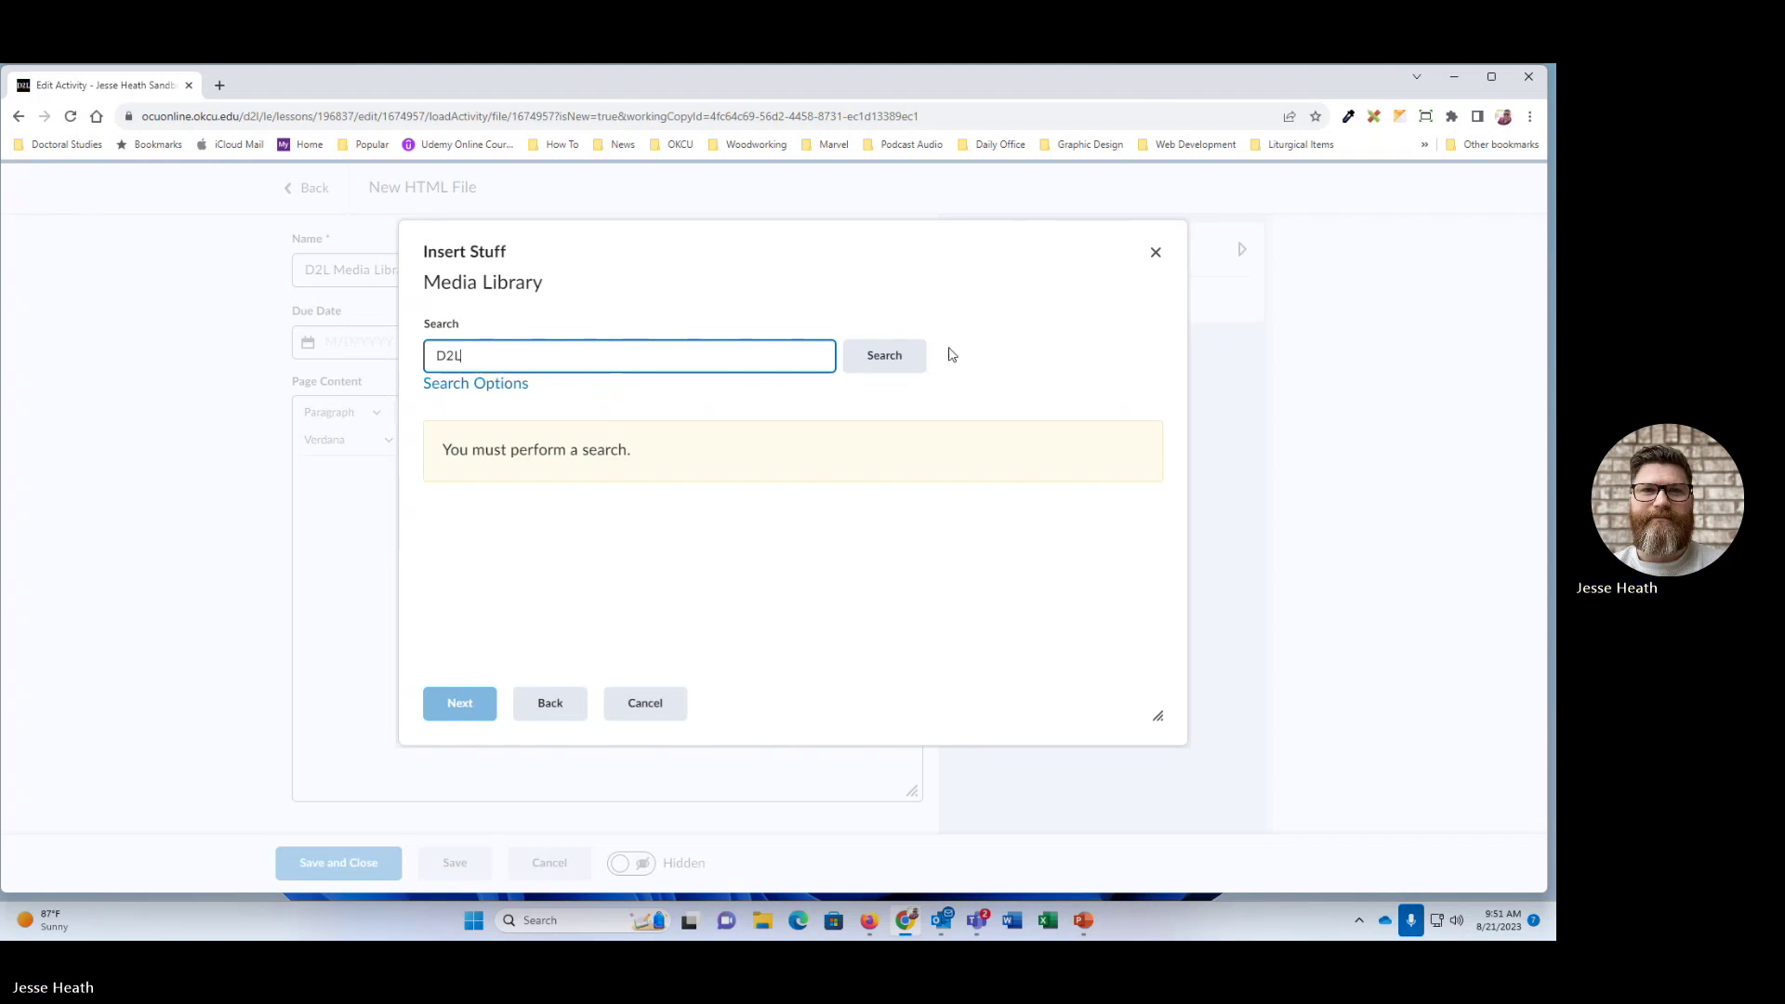
{"action": "left_click", "coordinate": [884, 356]}
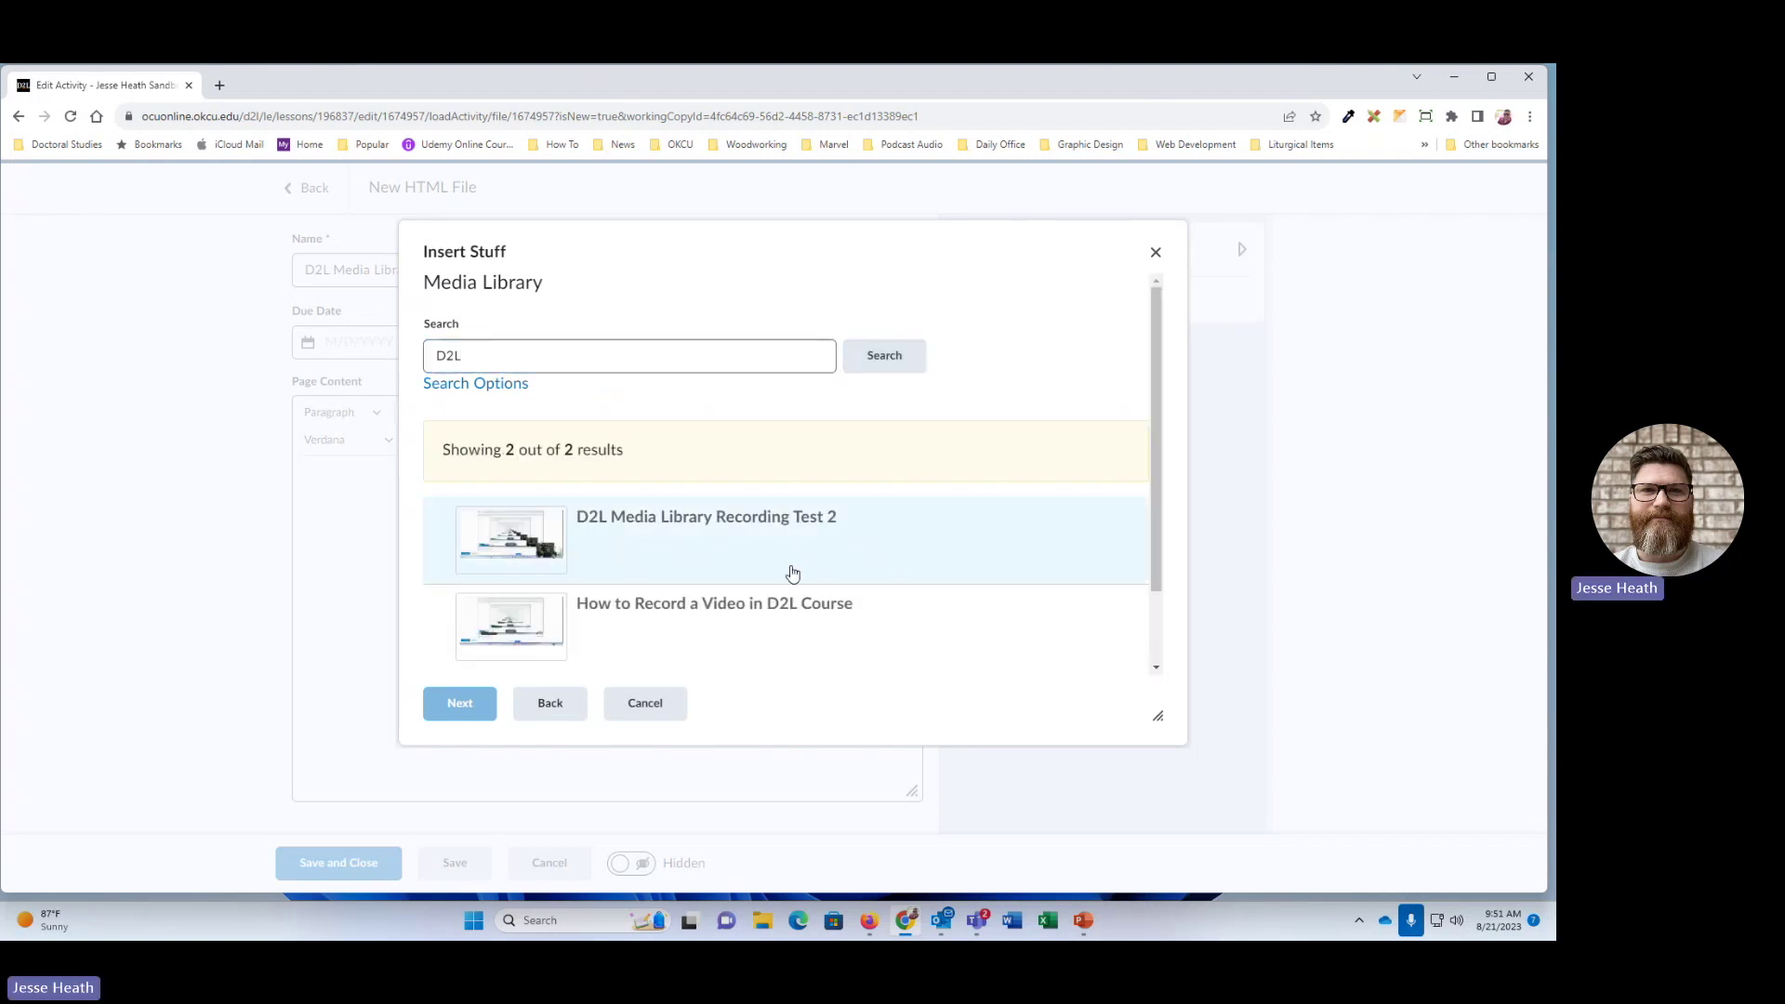
{"action": "left_click", "coordinate": [522, 544]}
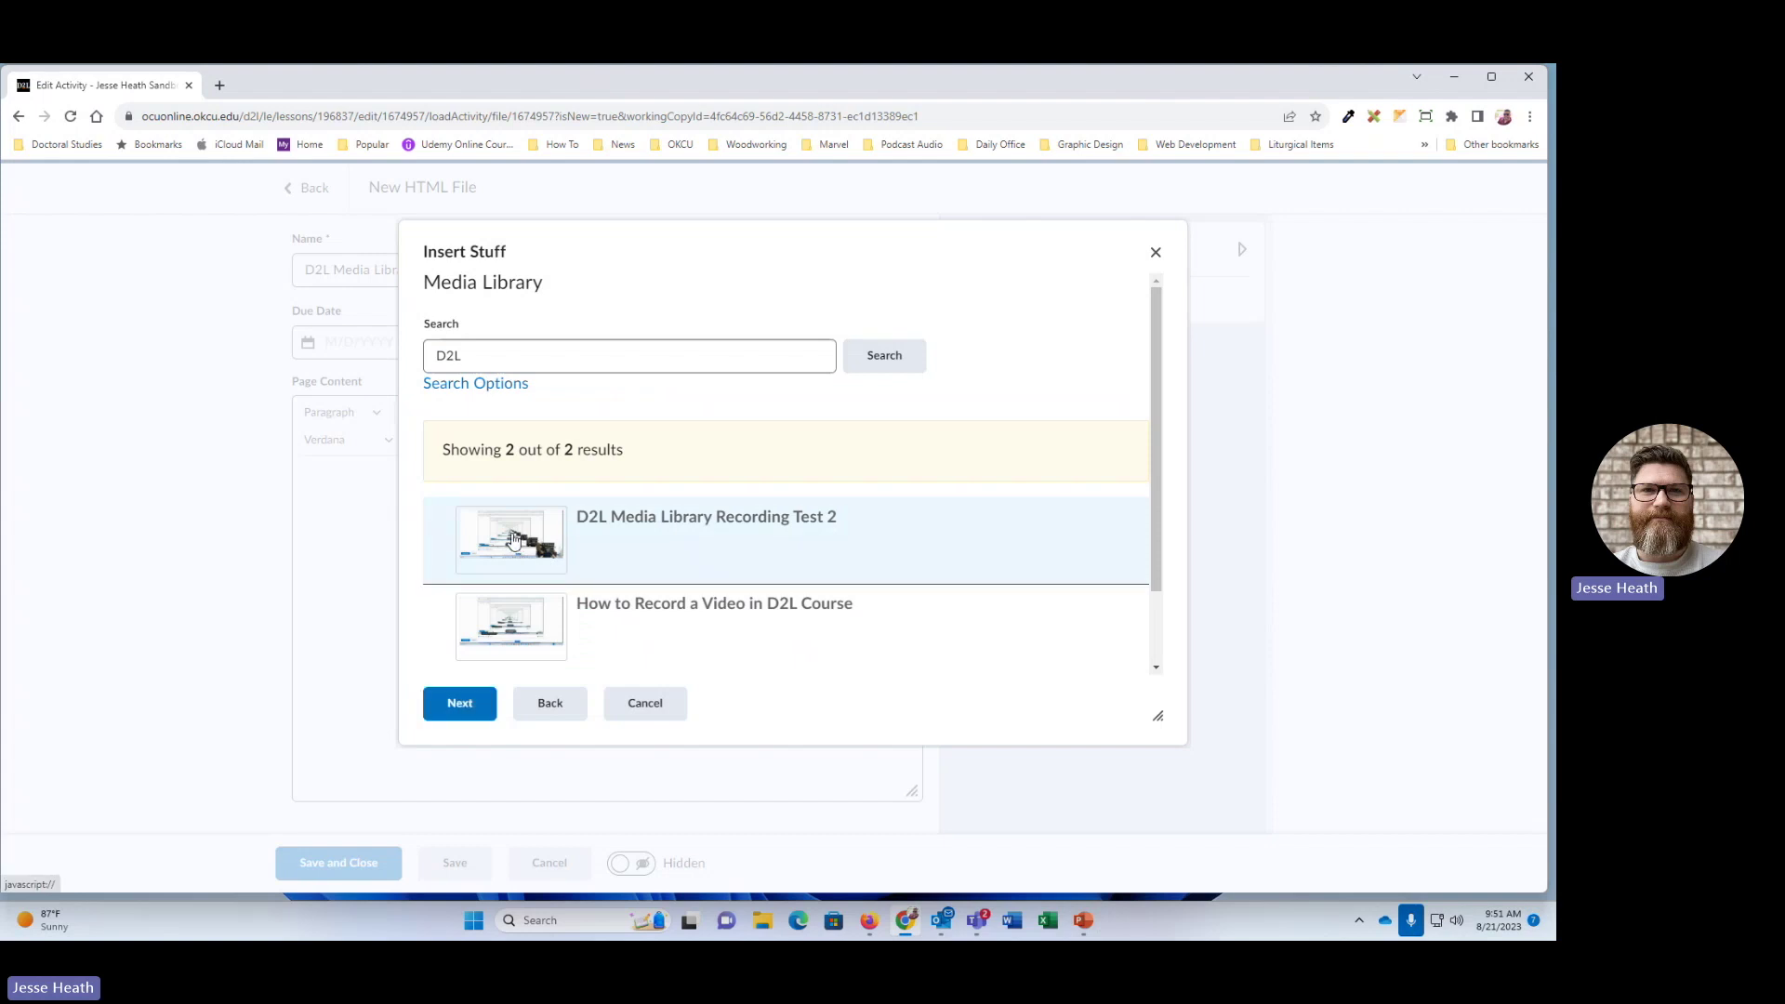
{"action": "left_click", "coordinate": [477, 709]}
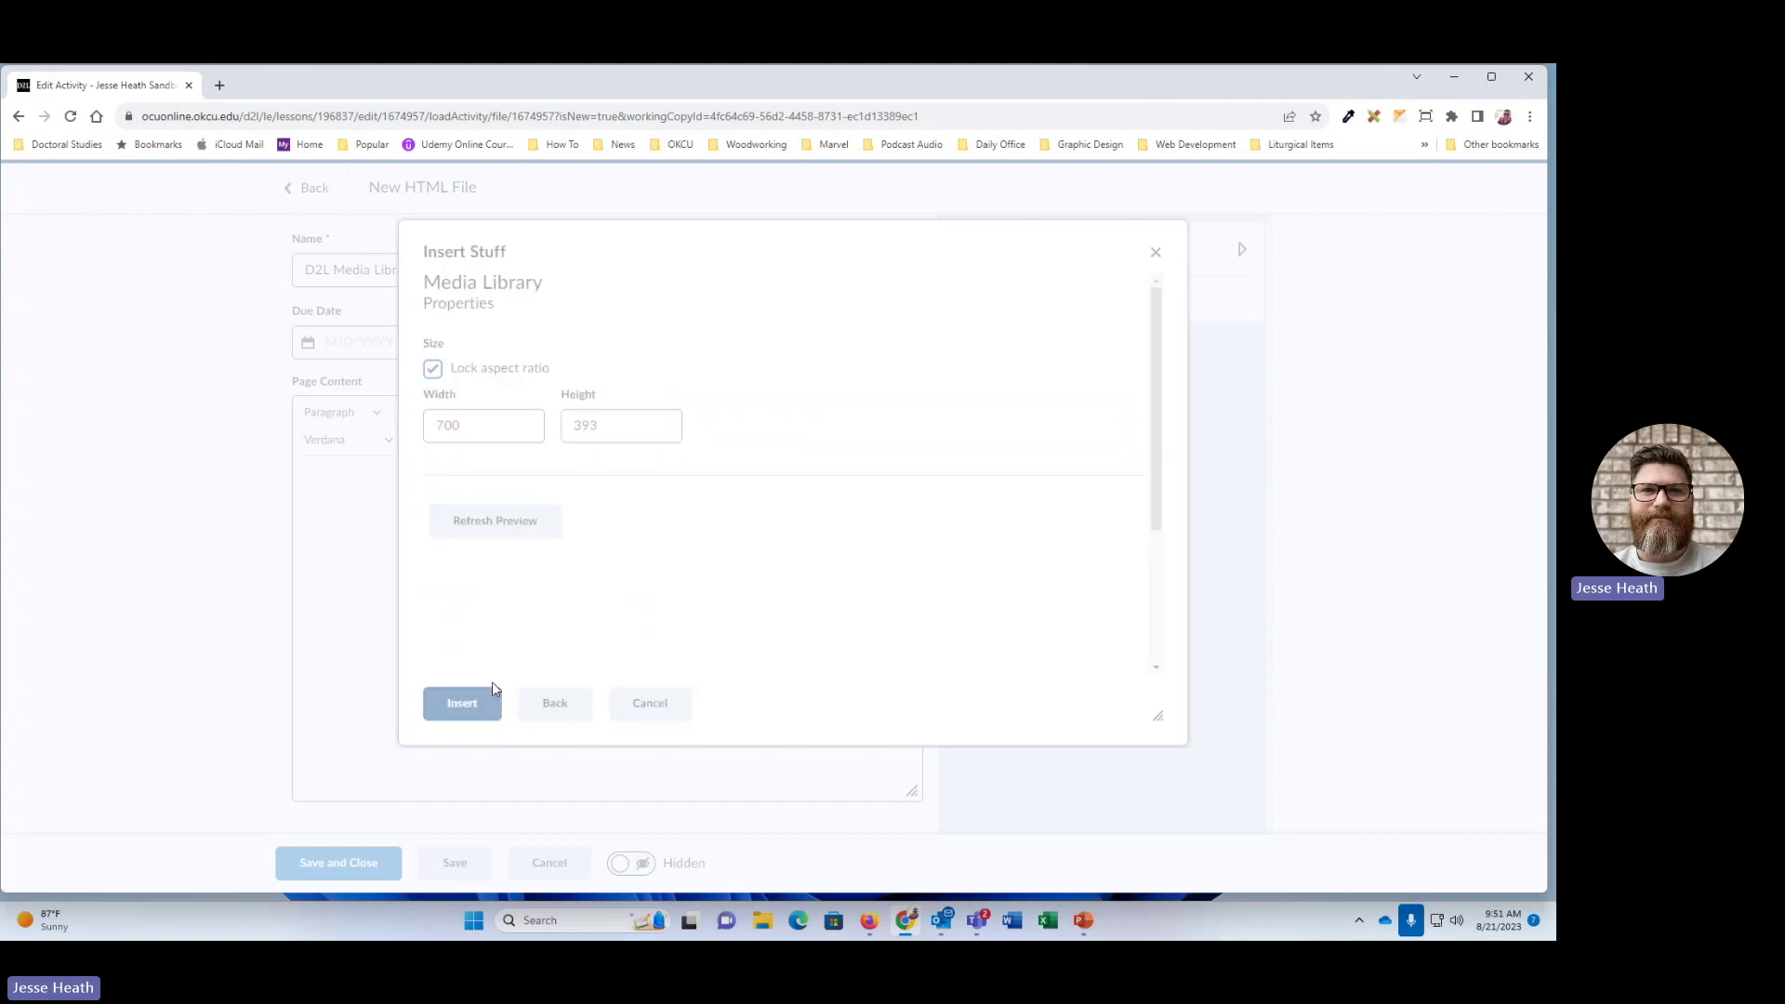
{"action": "scroll", "coordinate": [758, 581], "scroll_direction": "down", "scroll_amount": 3}
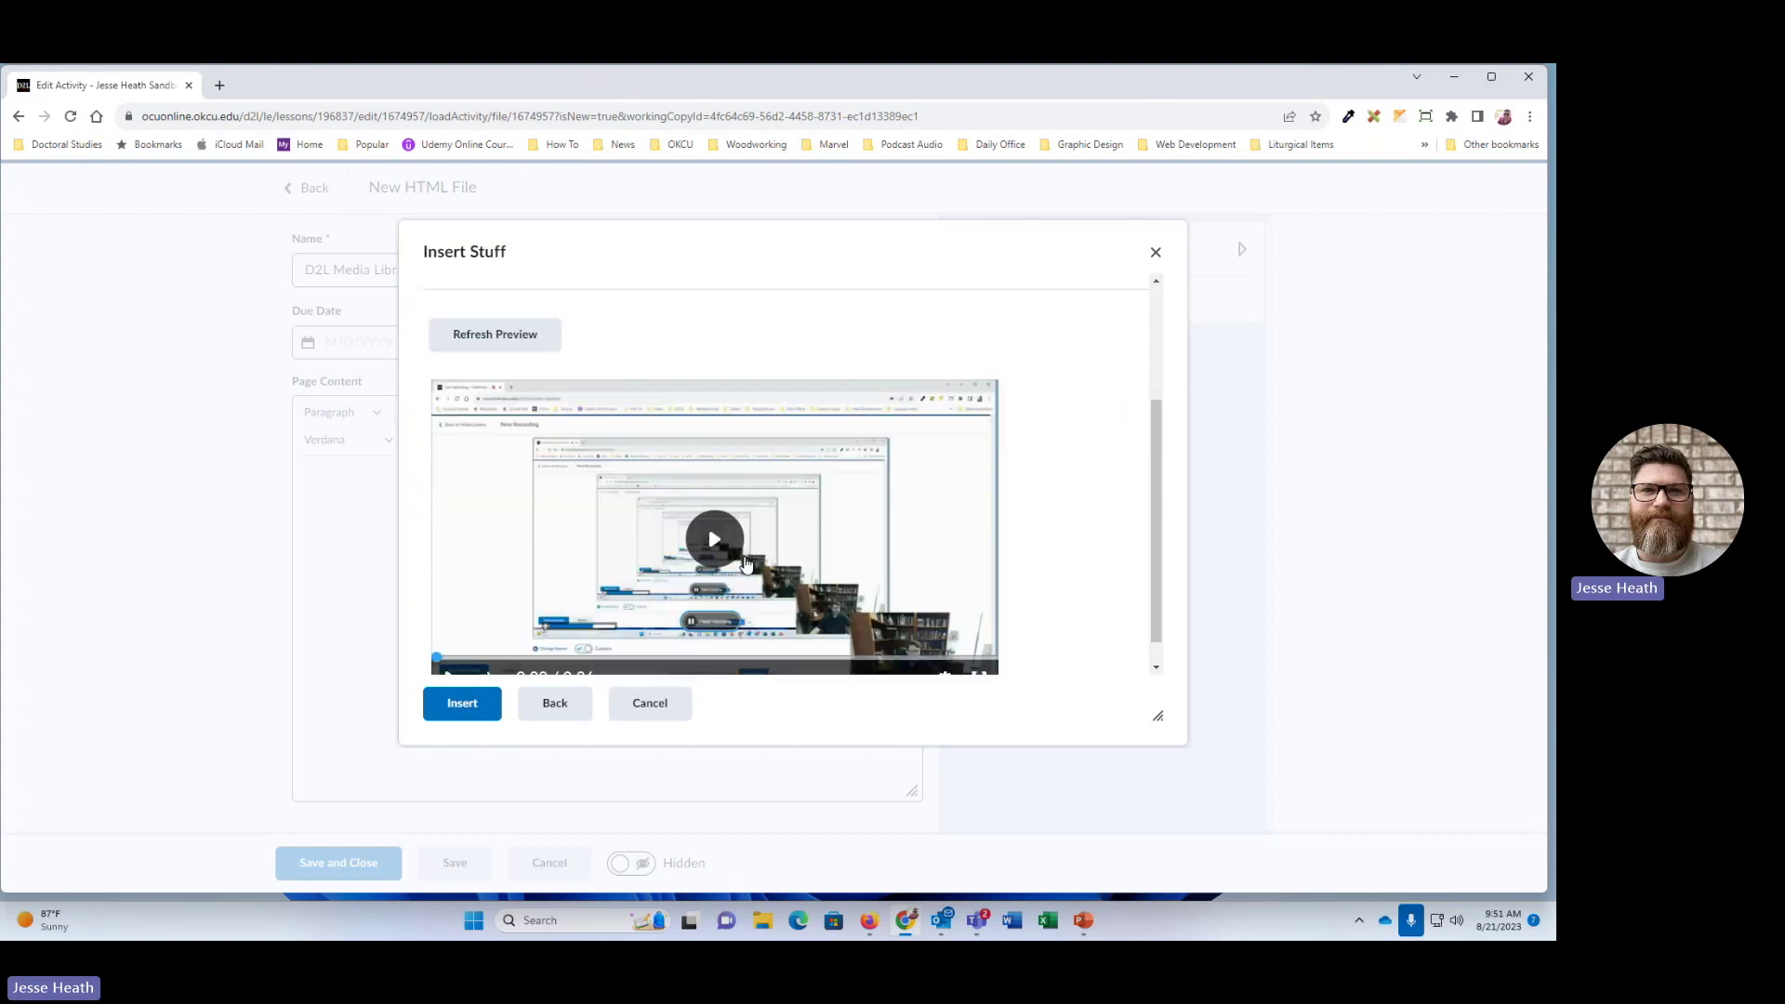
{"action": "left_click", "coordinate": [454, 708]}
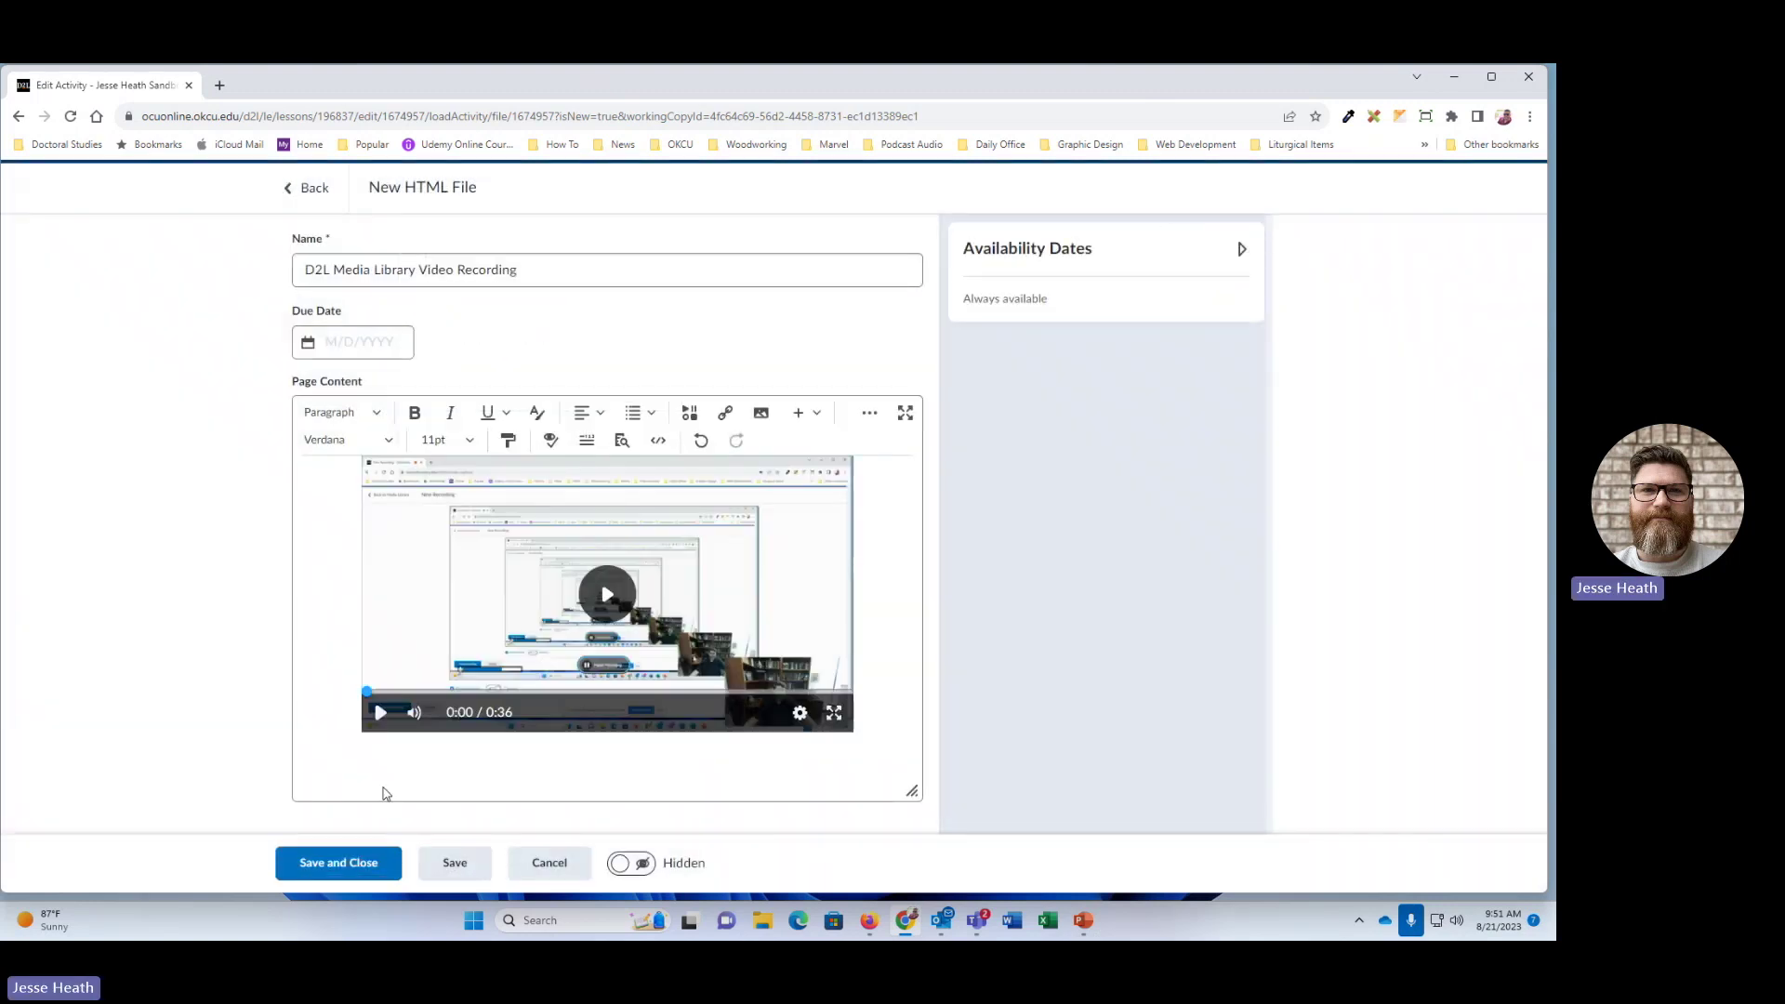
{"action": "left_click", "coordinate": [365, 862]}
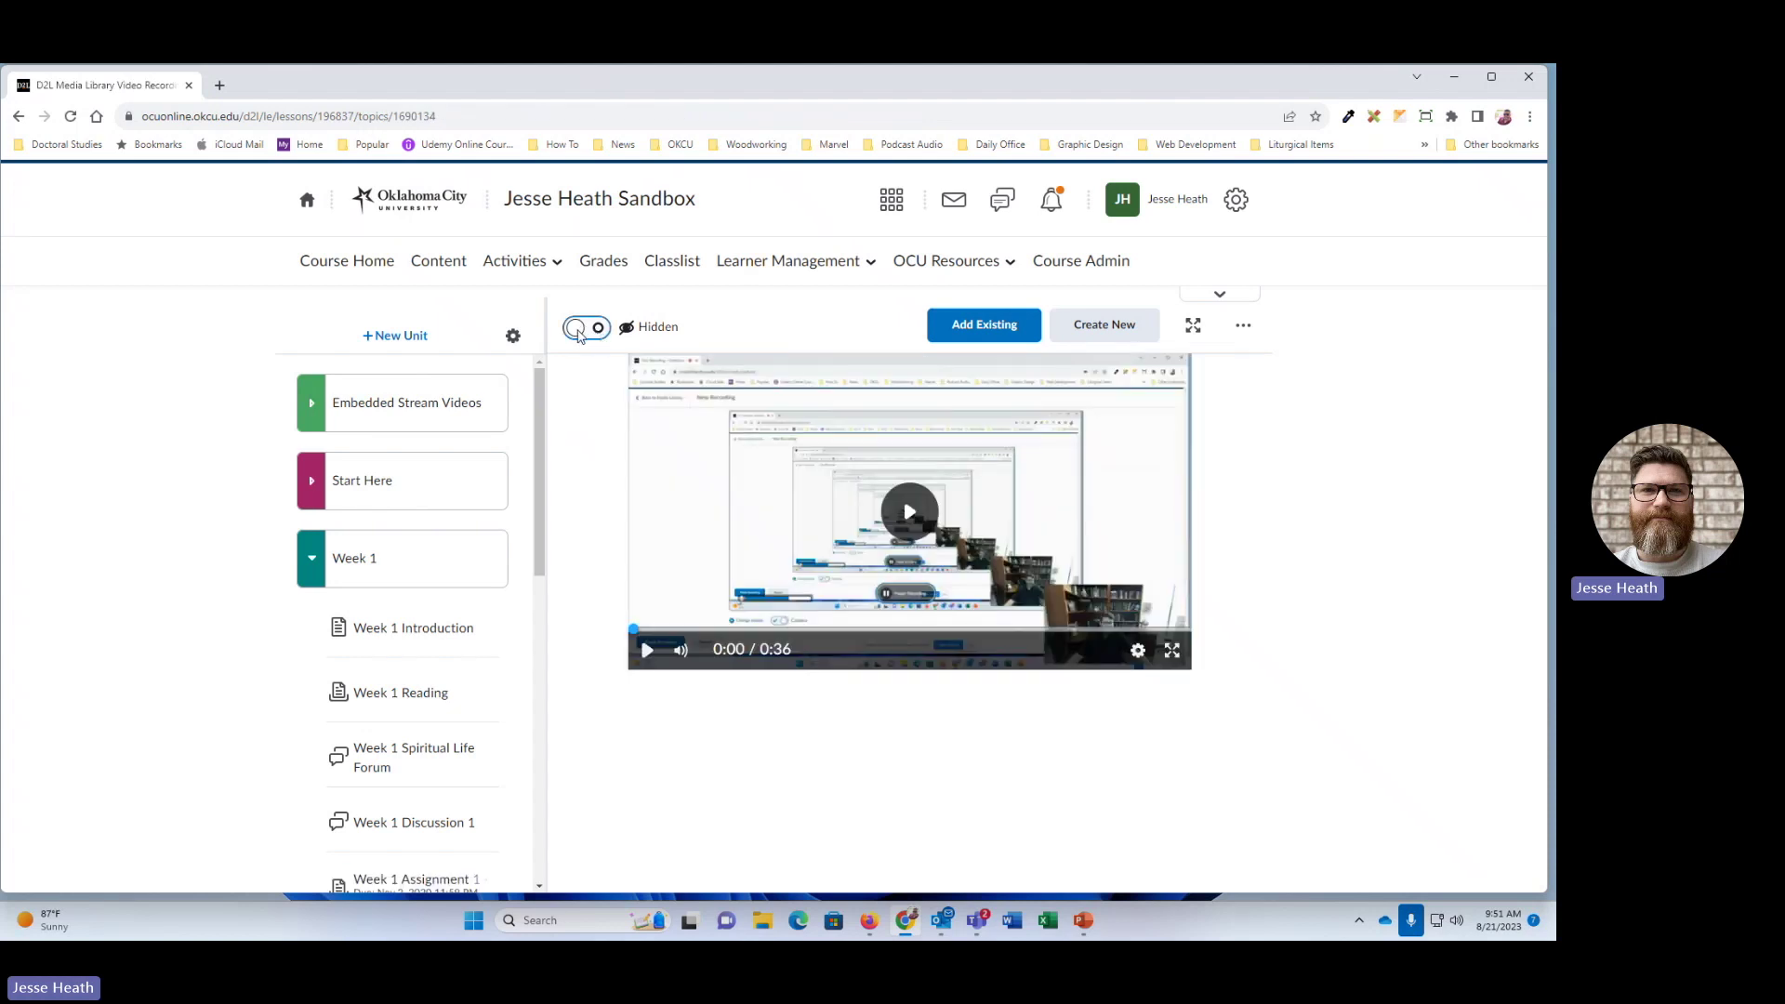
Step: Switch the Week 1 HTML page from Hidden to Visible
{"action": "left_click", "coordinate": [577, 331]}
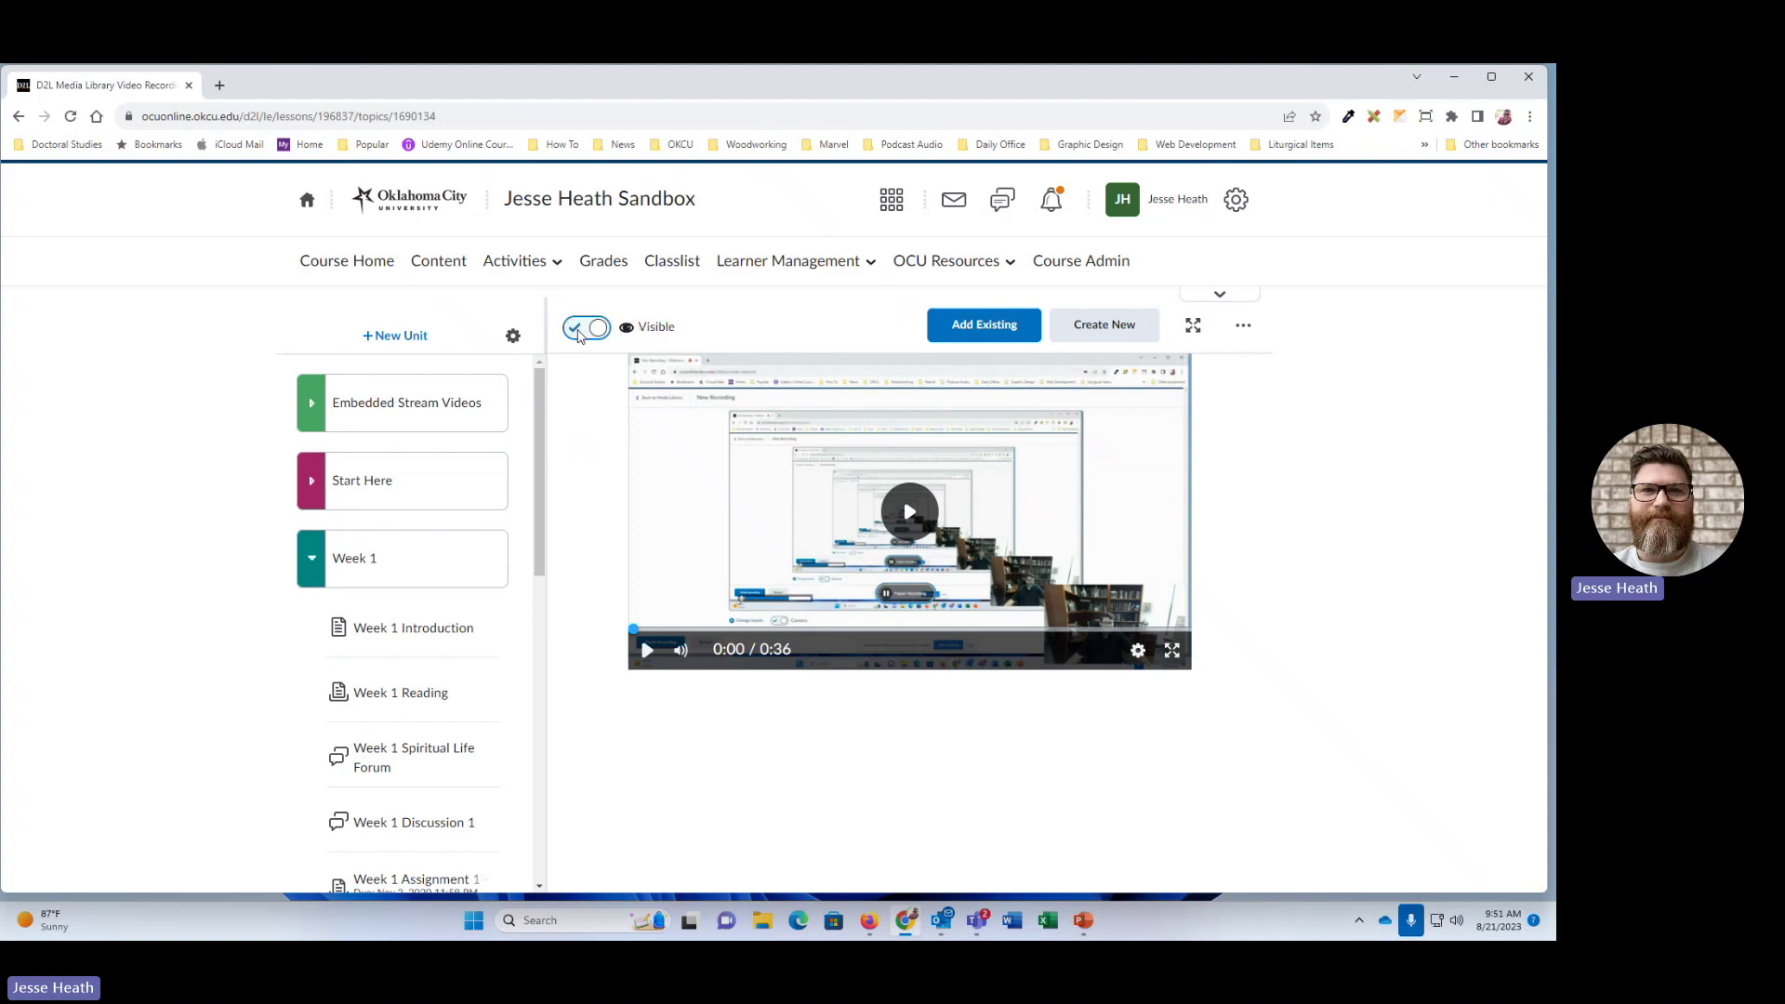